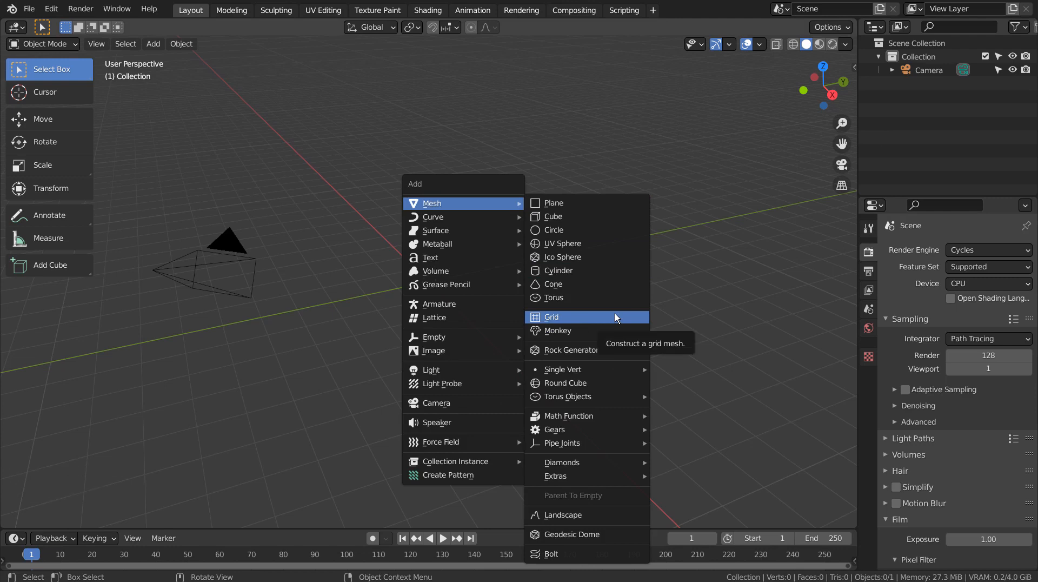
- Add a grid mesh with 50 subdivisions along both X and Y
left_click(616, 317)
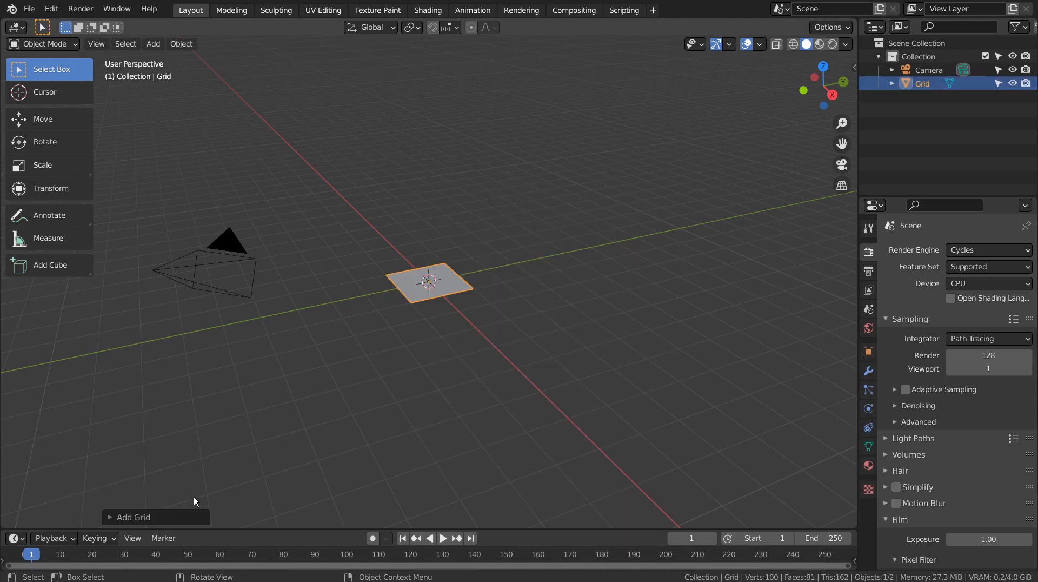
left_click(164, 514)
double_click(234, 371)
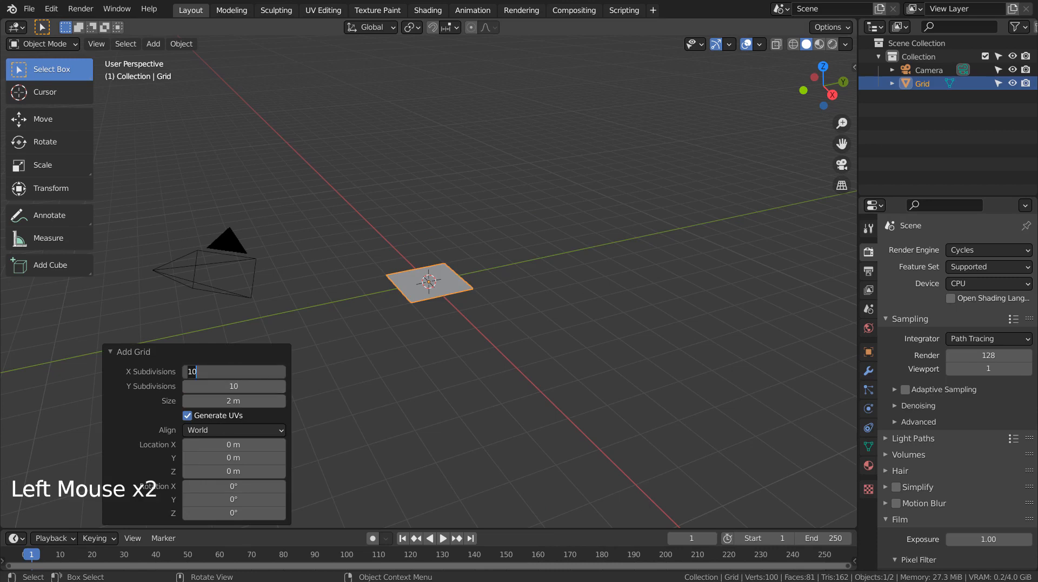
type("50")
key("Return")
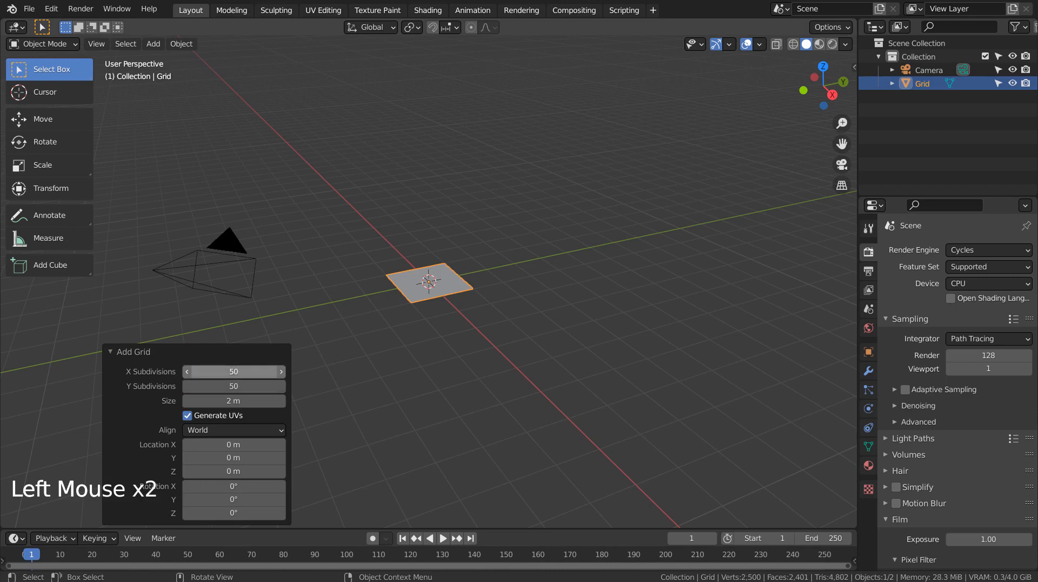
- Enter Edit Mode on the grid, view it from the top and deselect all its vertices
scroll(420, 289, "up", 8)
key("Tab")
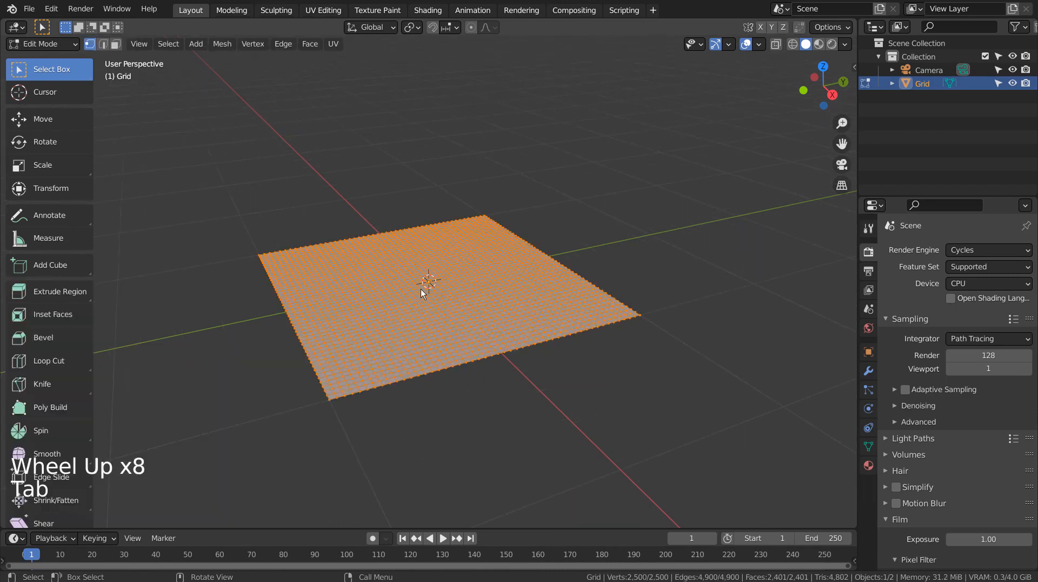
middle_click_drag(420, 289, 526, 332)
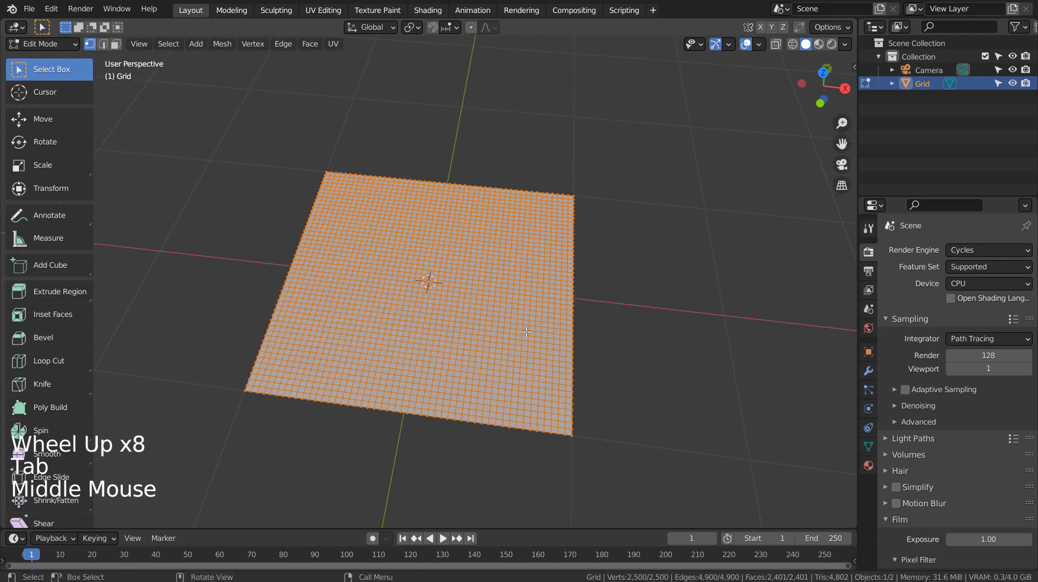
key("KP_1")
key("KP_7")
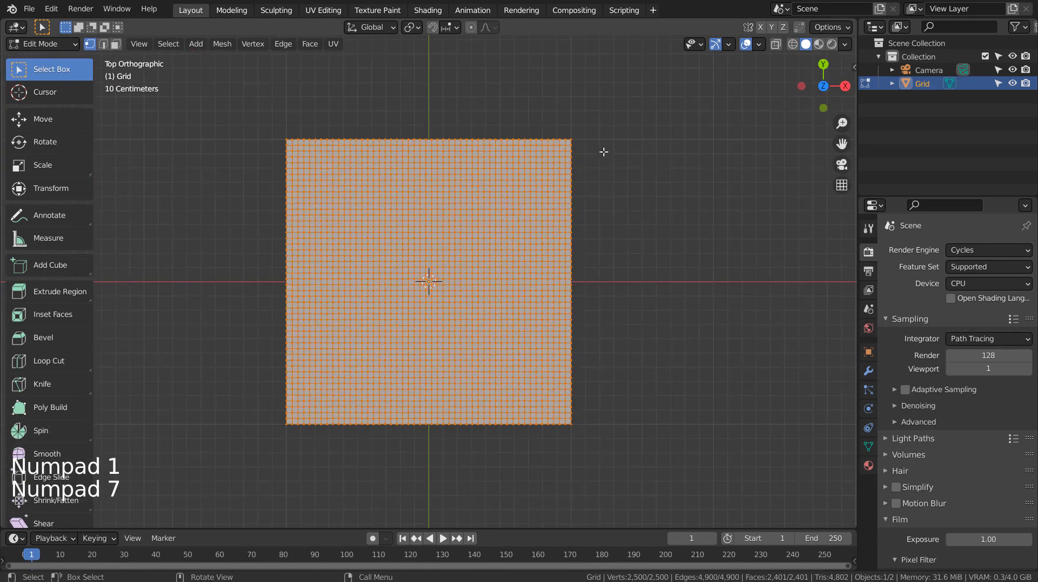
key("alt+a")
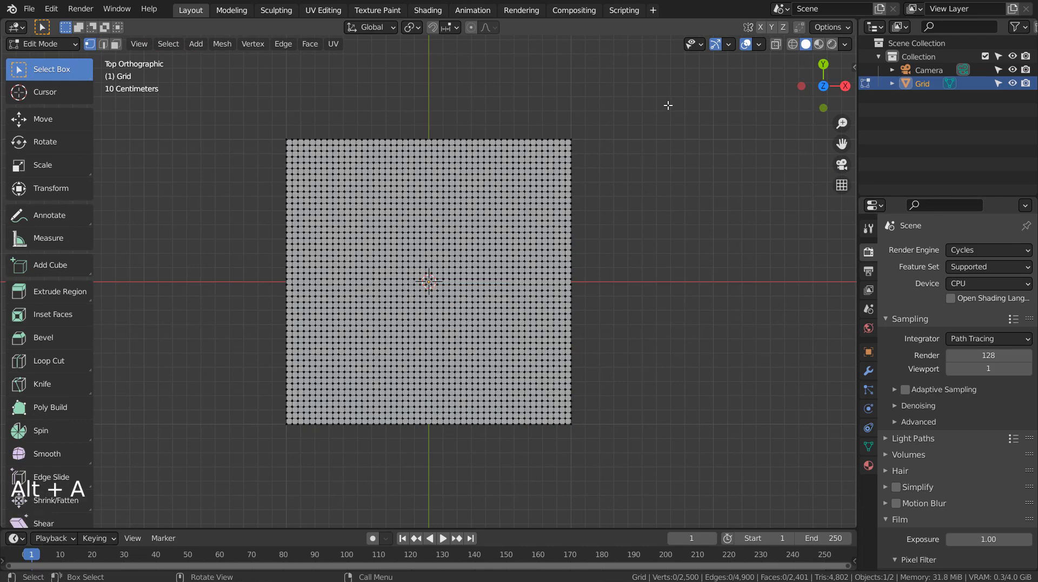
key("c")
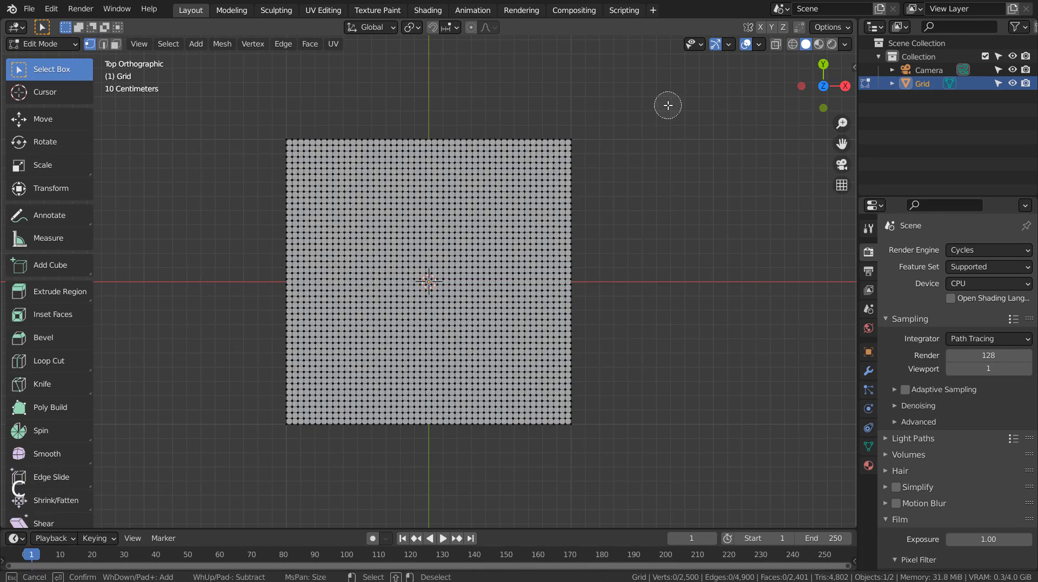
scroll(668, 105, "down", 6)
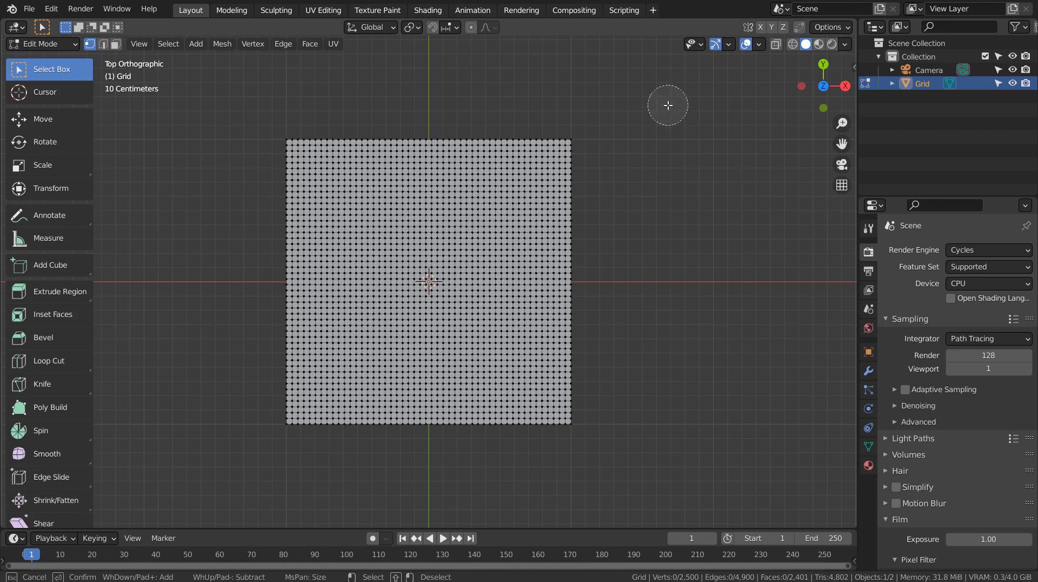
scroll(669, 105, "up", 4)
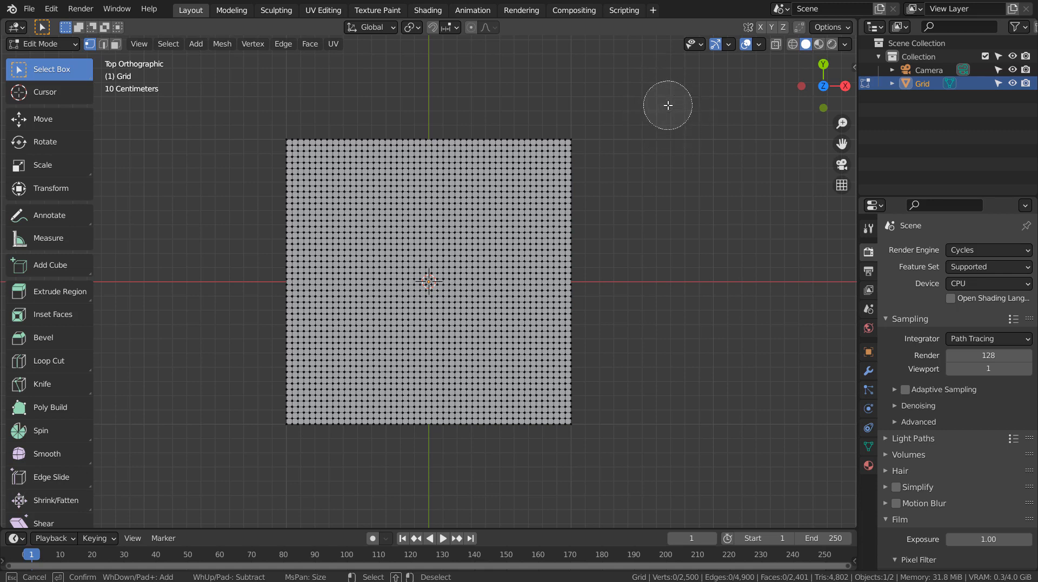
scroll(607, 104, "down", 1)
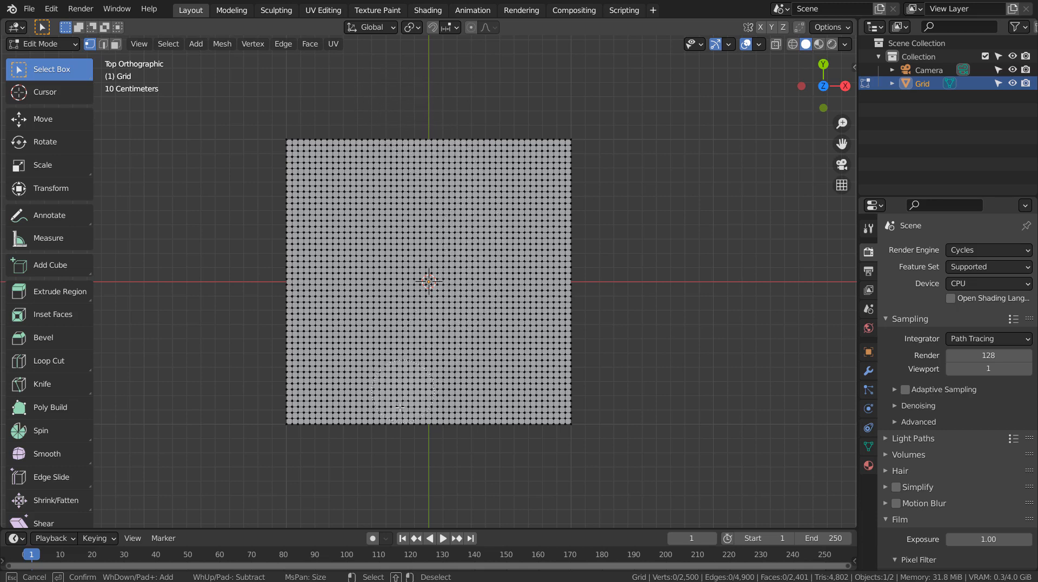
key("Escape")
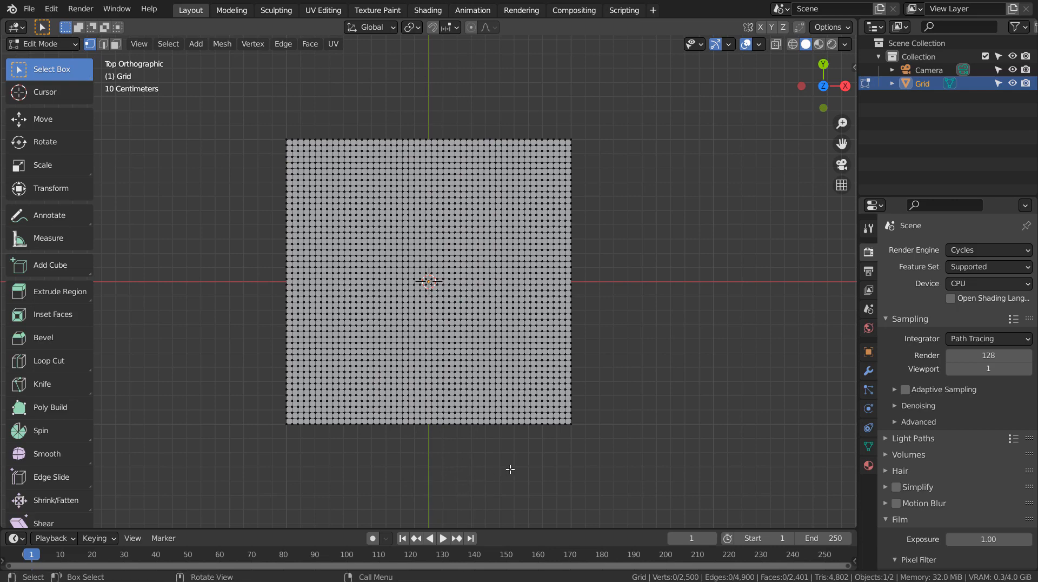
mouse_move(510, 470)
middle_mouse_down()
mouse_move(418, 366)
mouse_move(544, 395)
middle_mouse_up()
double_click(415, 330)
triple_click(639, 305)
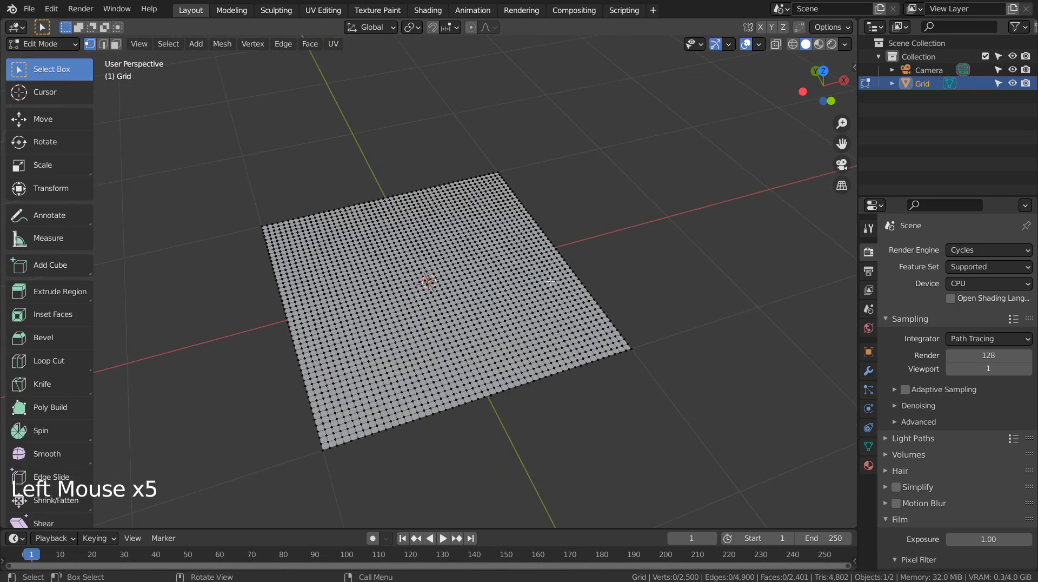
- Try a circle selection of a strip of vertices running across the grid's middle, and clear it
key("c")
mouse_move(388, 196)
left_mouse_down()
mouse_move(437, 244)
mouse_move(498, 432)
left_mouse_up()
key("Escape")
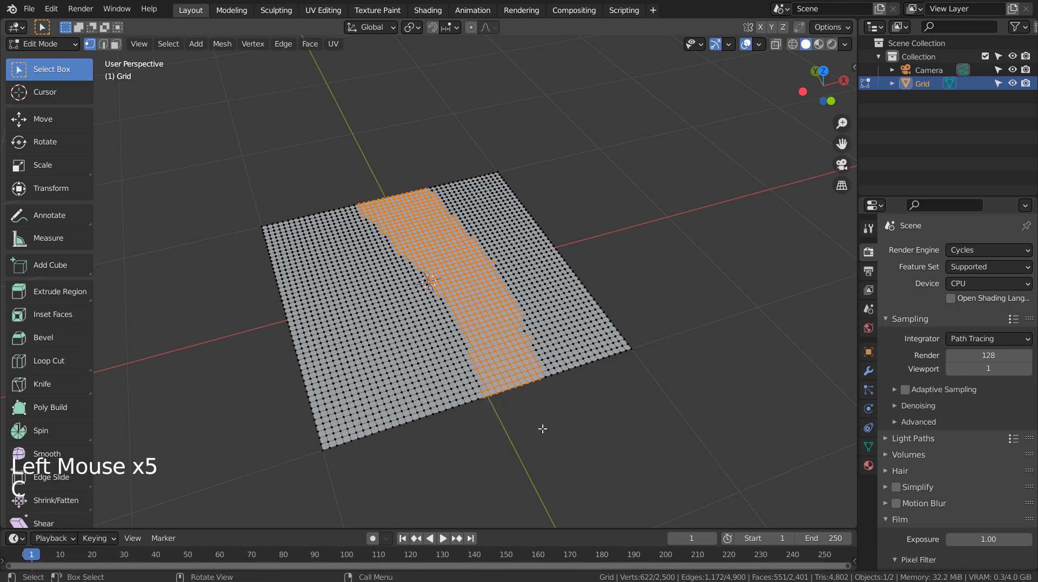
left_click(542, 428)
key("KP_7")
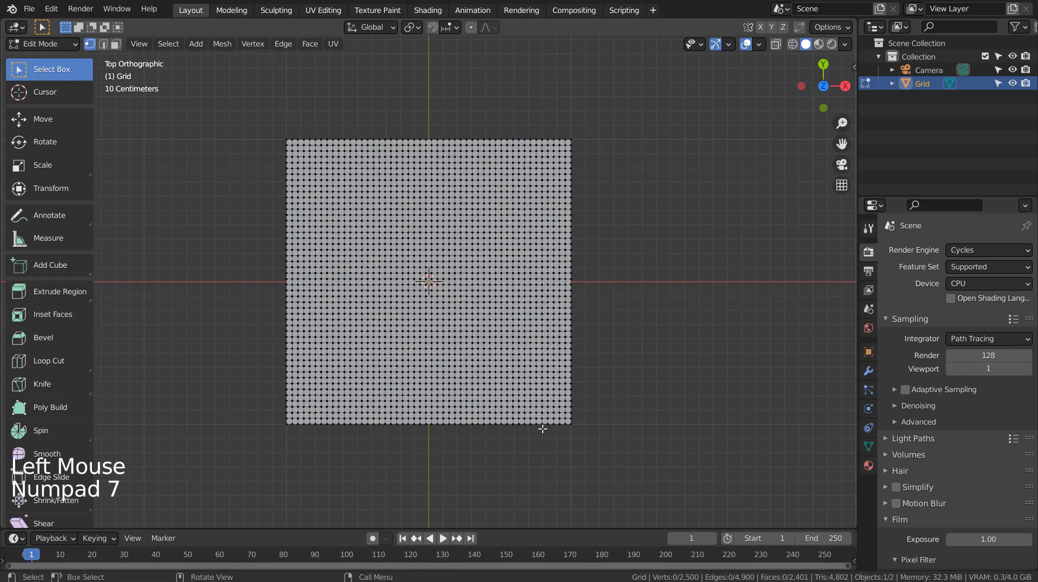
key("c")
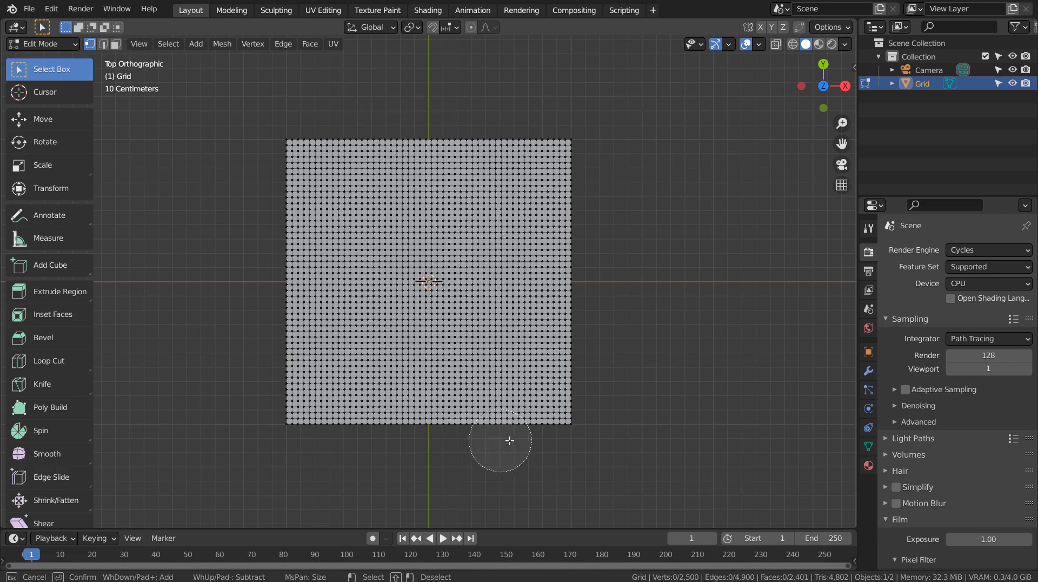
key("Escape")
- Circle-select an S-shaped path of vertices winding across the middle of the grid from edge to edge
mouse_move(578, 412)
middle_mouse_down()
mouse_move(577, 394)
mouse_move(537, 440)
middle_mouse_up()
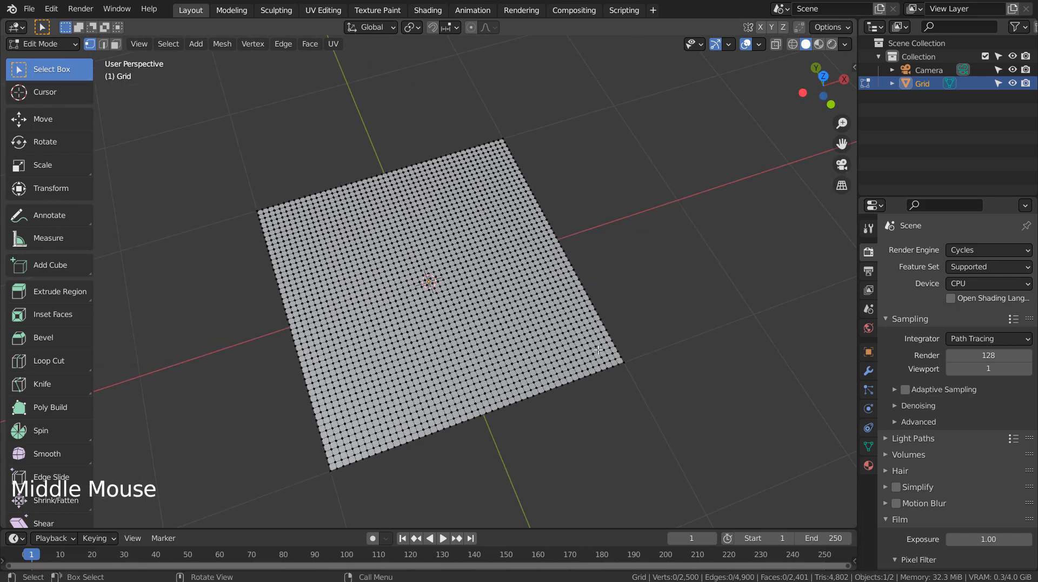
key("c")
mouse_move(354, 159)
left_mouse_down()
mouse_move(424, 203)
mouse_move(447, 262)
mouse_move(430, 377)
mouse_move(489, 439)
mouse_move(550, 464)
left_mouse_up()
key("Escape")
mouse_move(701, 427)
middle_mouse_down()
mouse_move(665, 435)
mouse_move(581, 355)
mouse_move(542, 364)
mouse_move(570, 352)
mouse_move(665, 376)
mouse_move(683, 353)
middle_mouse_up()
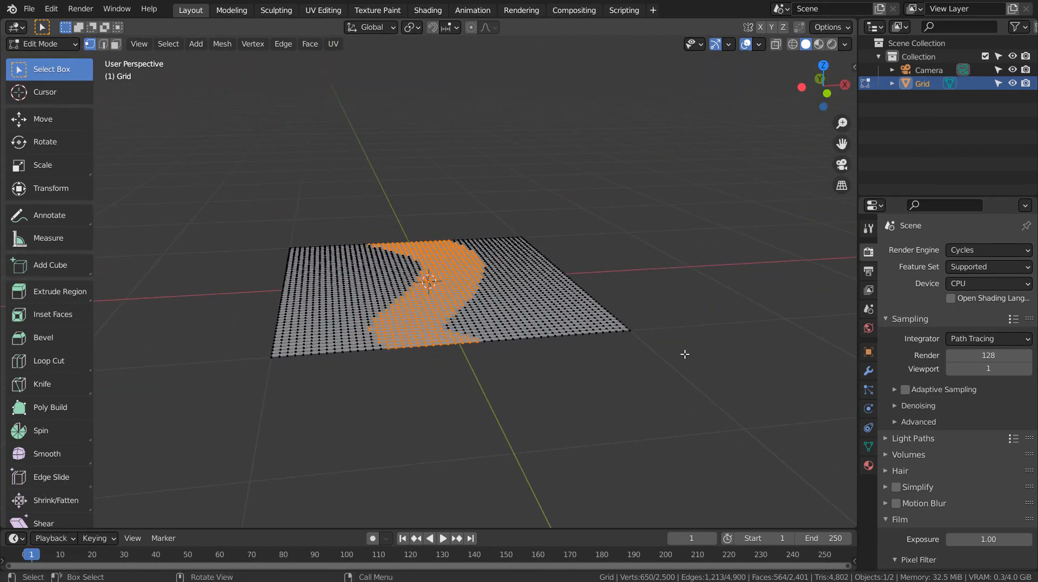
- Invert the selection to the areas beside the path and assign those vertices to a new vertex group
key("ctrl+i")
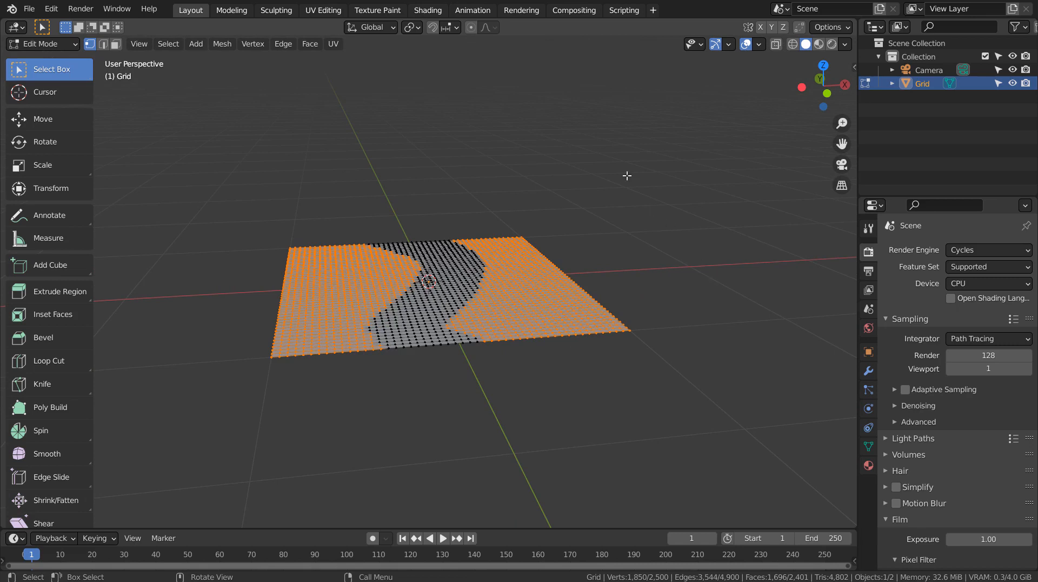
key("ctrl+g")
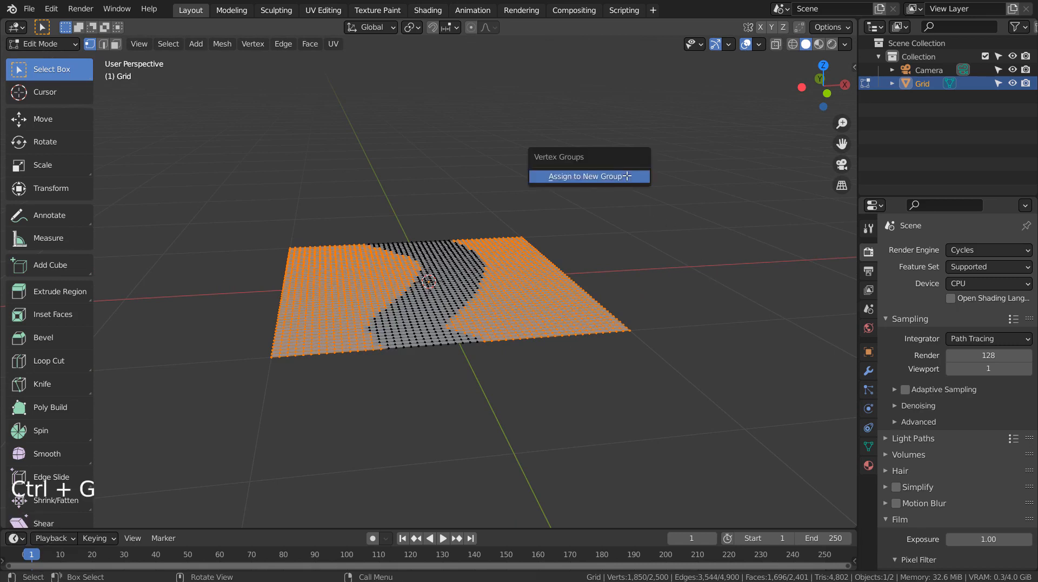
left_click(626, 175)
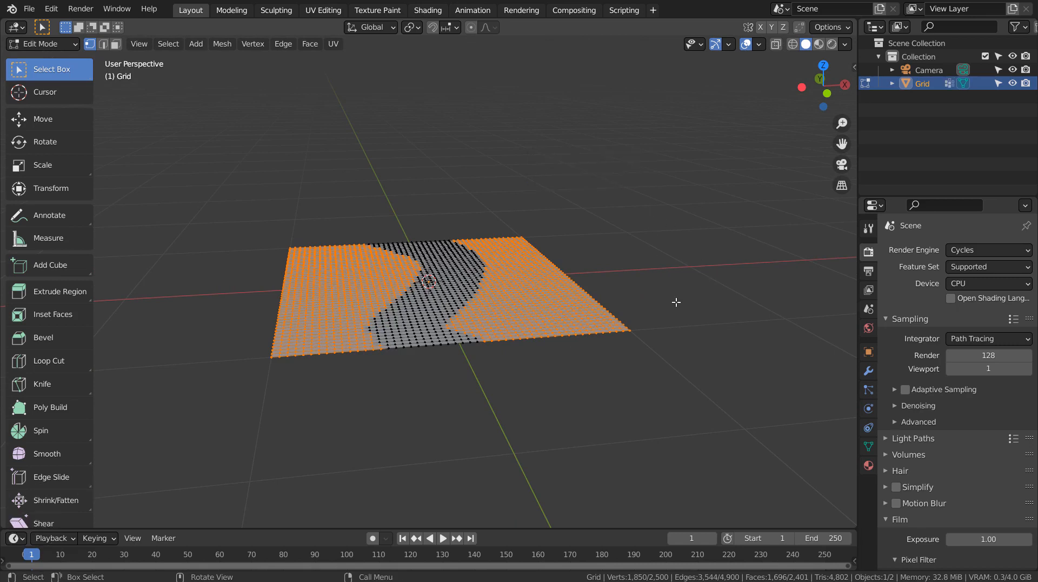
middle_click_drag(706, 270, 751, 284)
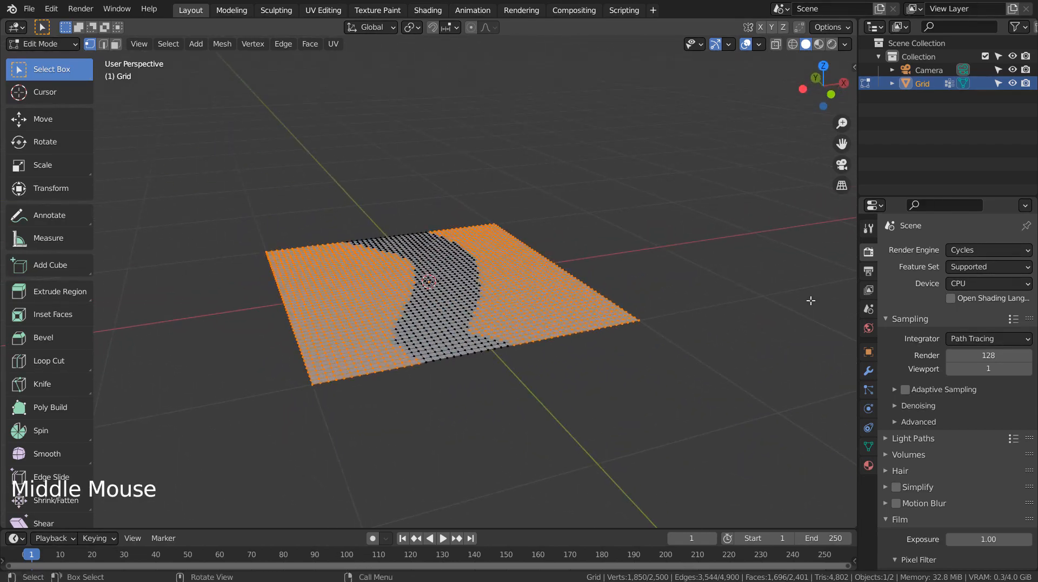
- Create a new material for the grid and set its base color to black
left_click(868, 464)
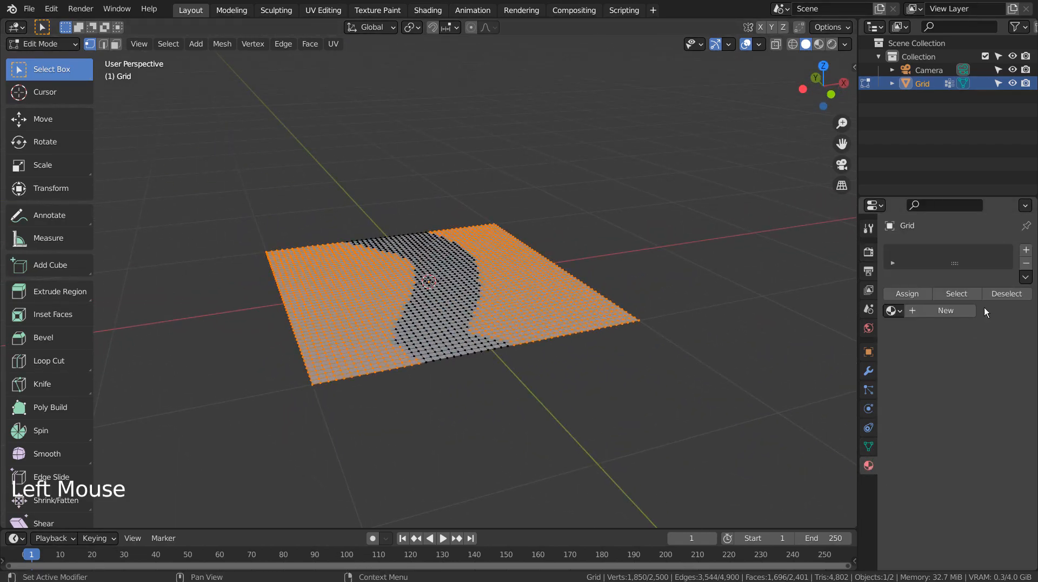
left_click(963, 311)
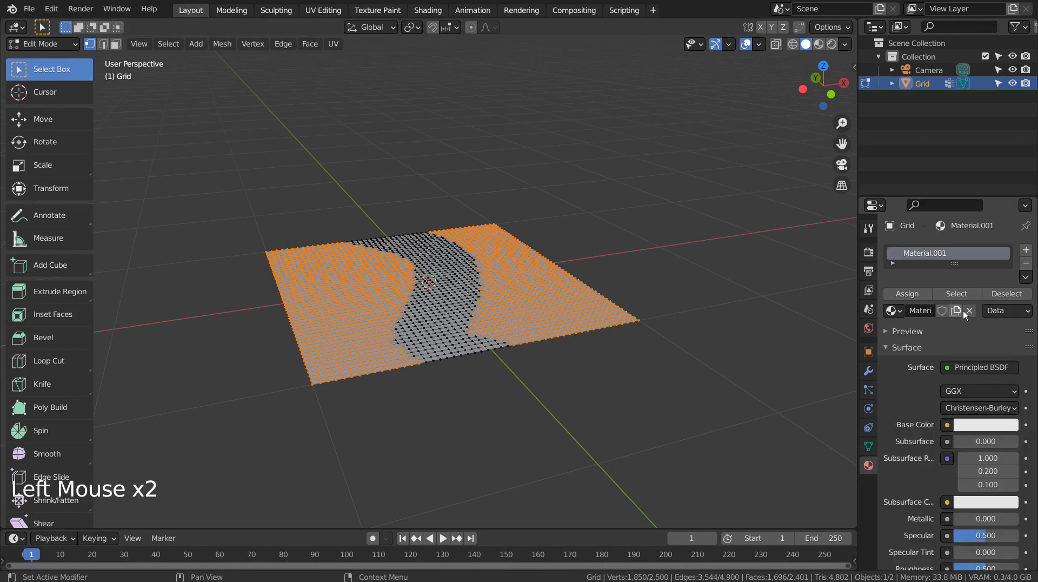
left_click(1000, 425)
left_click_drag(1007, 312, 1008, 331)
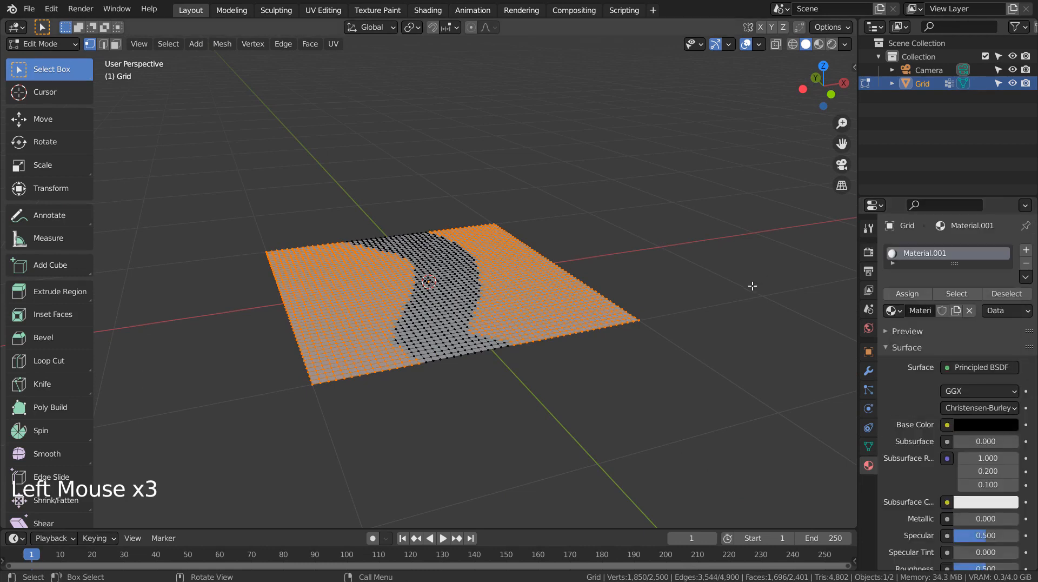
- Add a second material slot, create a grey material in it and assign it to the winding path by inverting the selection
left_click(1023, 252)
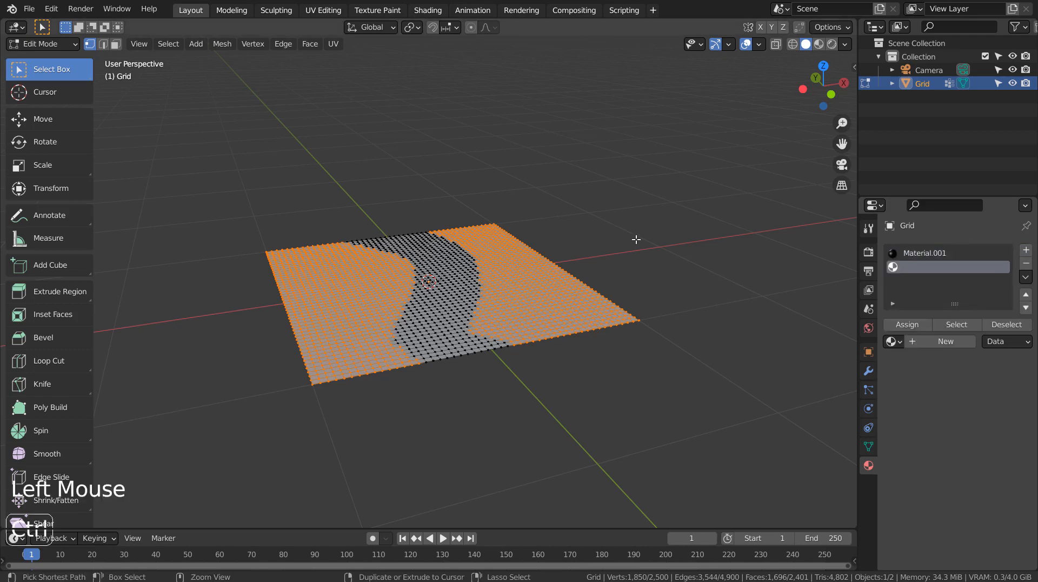
key("ctrl+i")
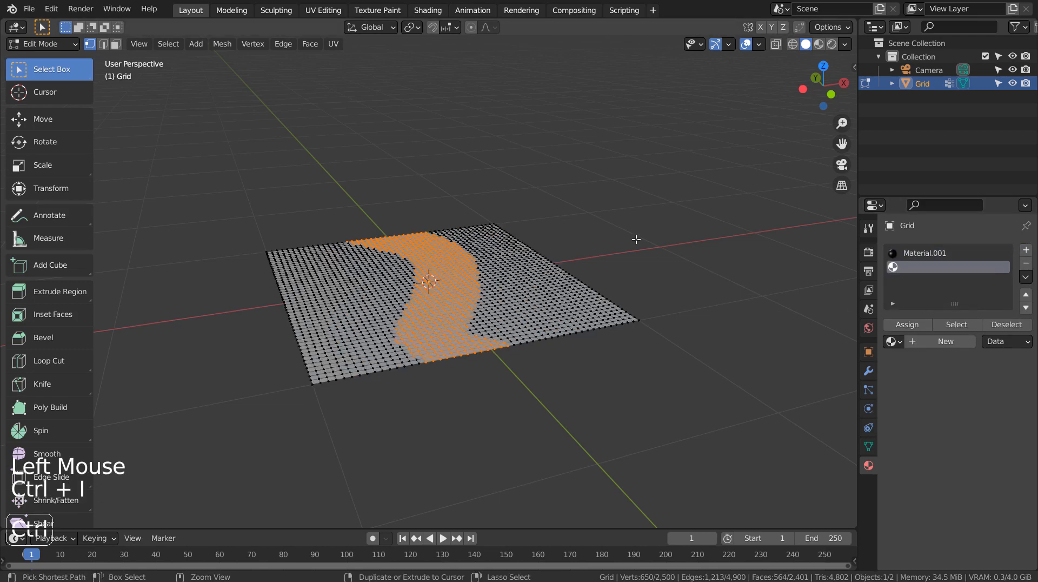
left_click(945, 341)
left_click(980, 457)
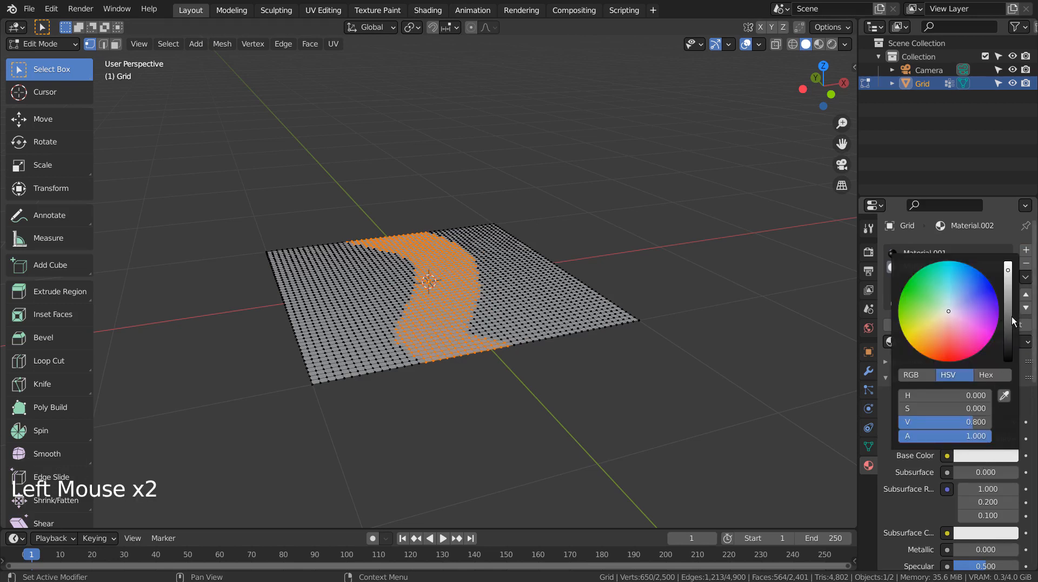
left_click(1008, 317)
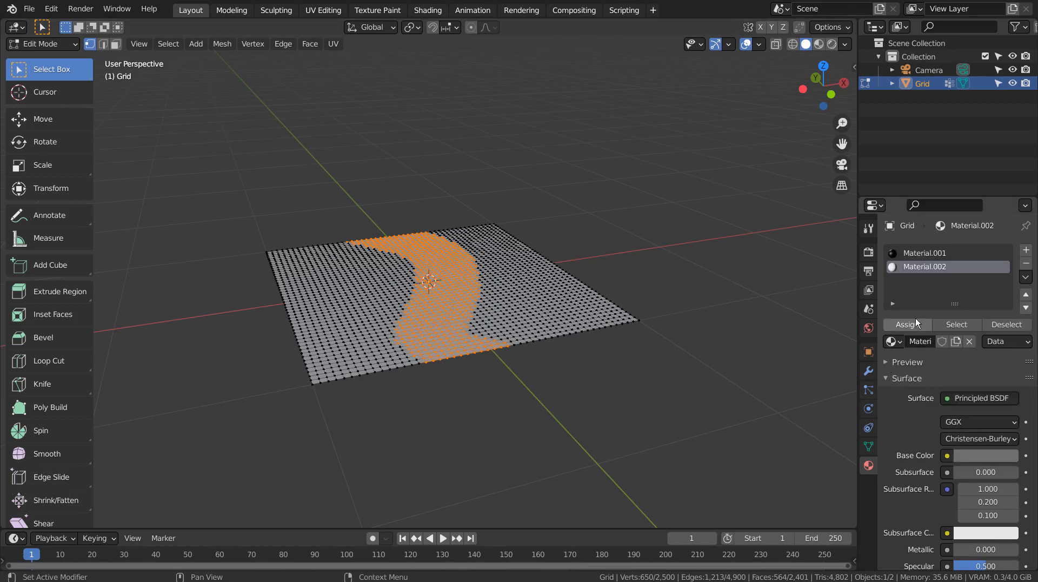
left_click(912, 324)
left_click(716, 298)
- Return to Object Mode and display the grid in Material Preview shading with nothing selected
key("Tab")
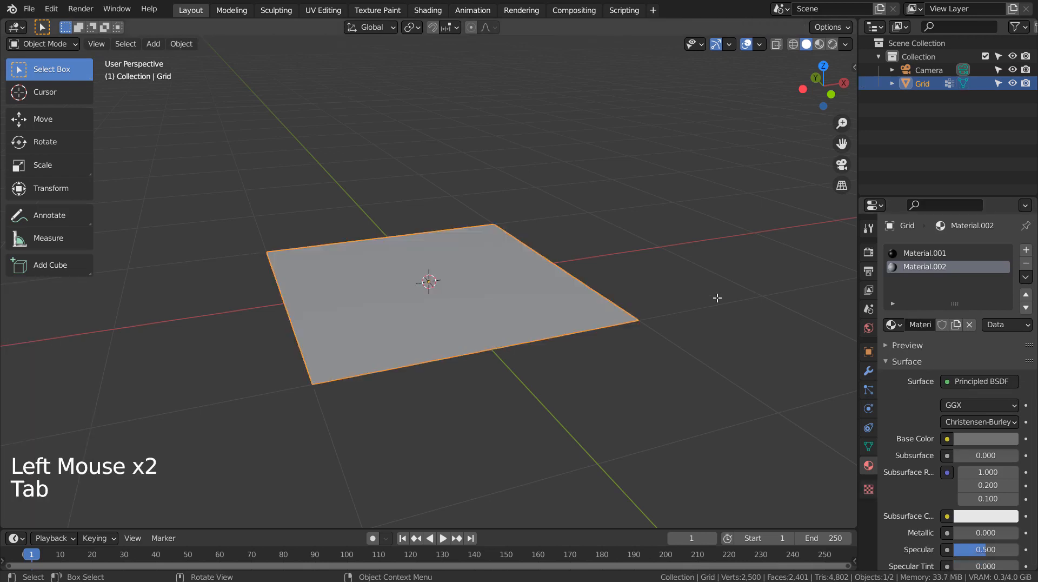
left_click(818, 45)
left_click(770, 166)
middle_click_drag(770, 167, 526, 339)
- Reenter Edit Mode on the grid and select all faces assigned to Material.001, the areas beside the path
key("Tab")
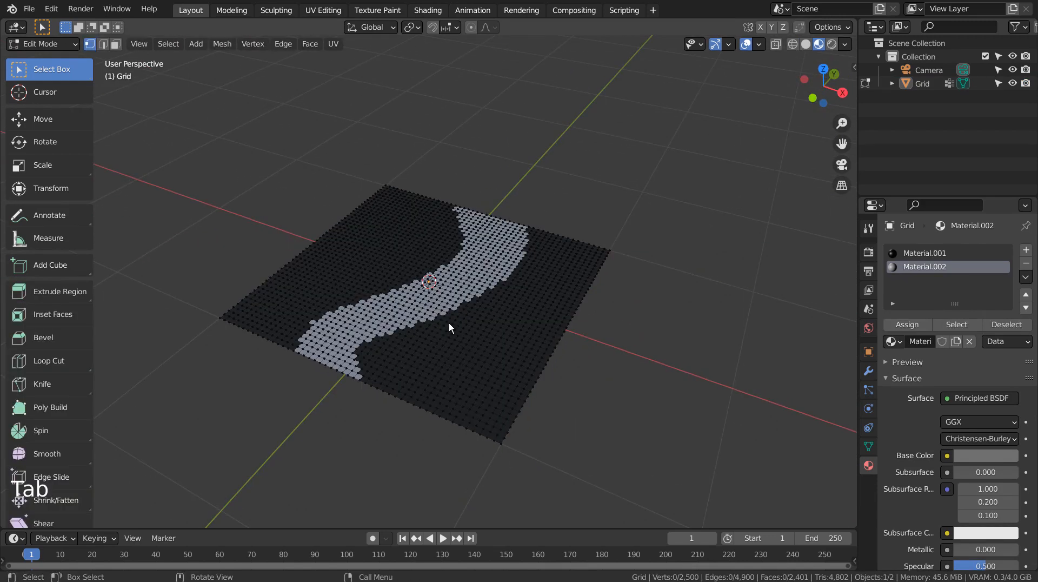
middle_click_drag(449, 325, 511, 304)
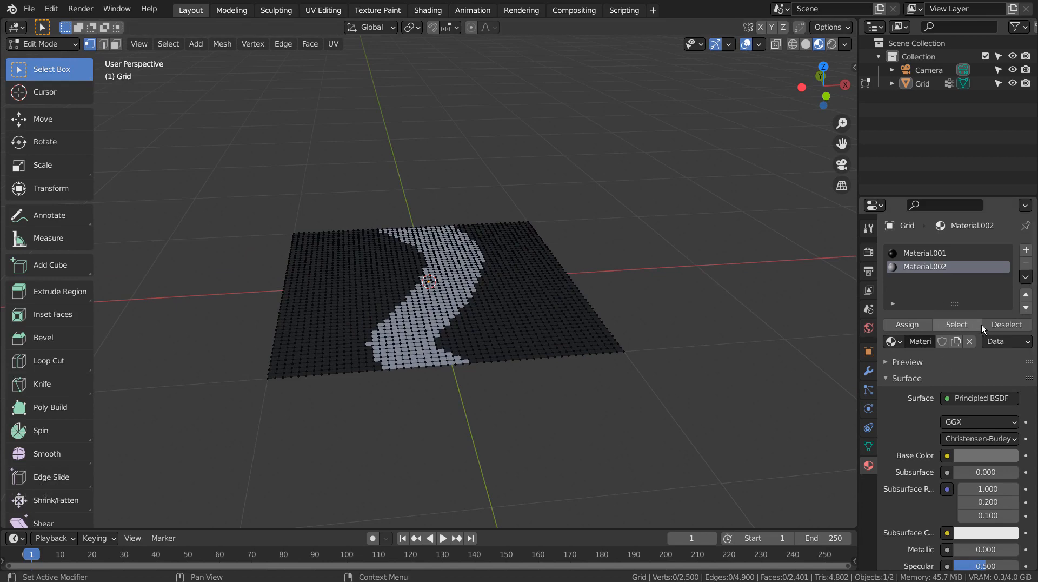
left_click(931, 253)
left_click(956, 327)
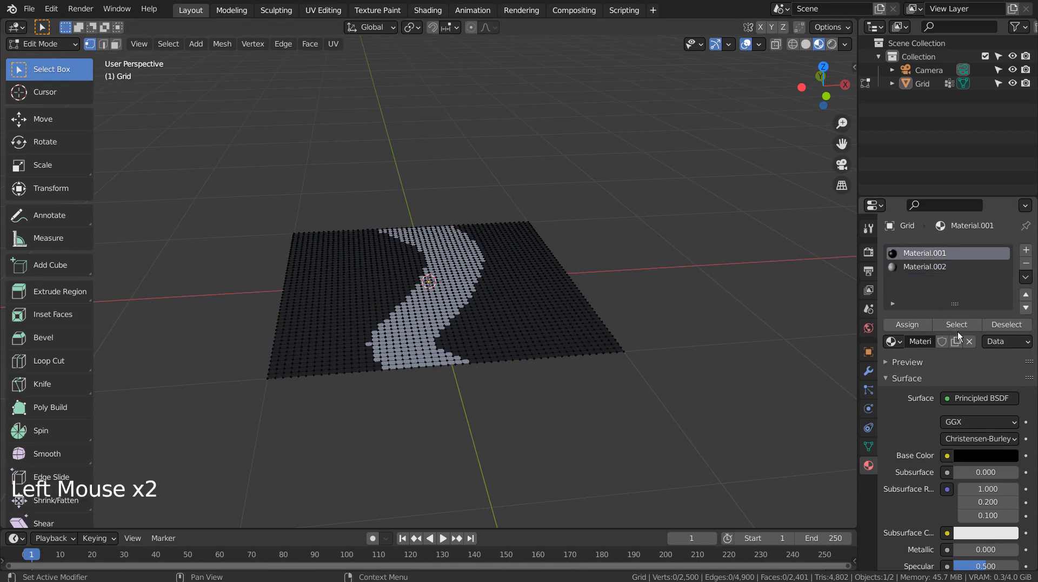
left_click(961, 326)
middle_click_drag(581, 381, 644, 318)
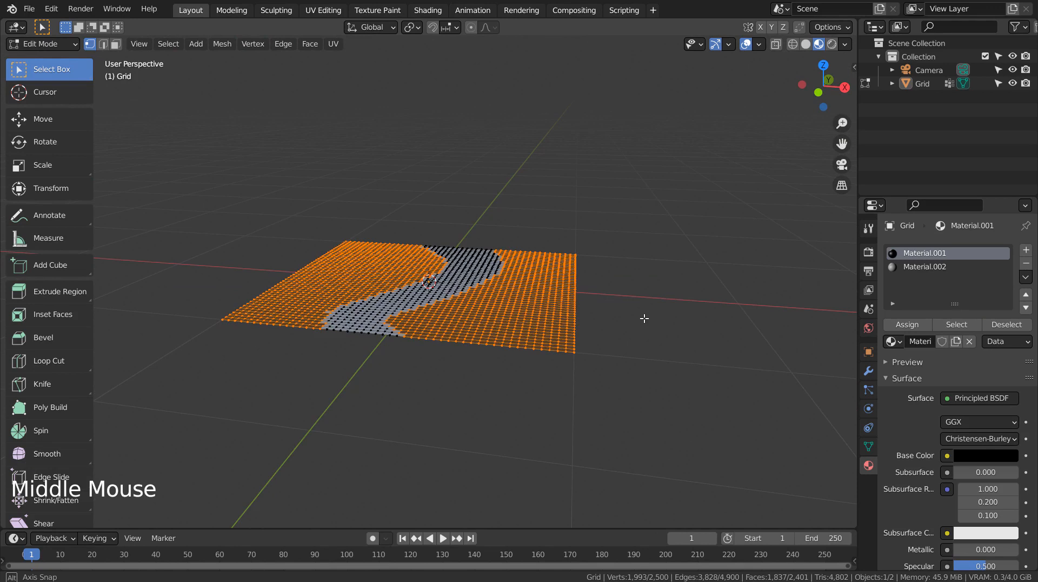
middle_click_drag(644, 318, 643, 318)
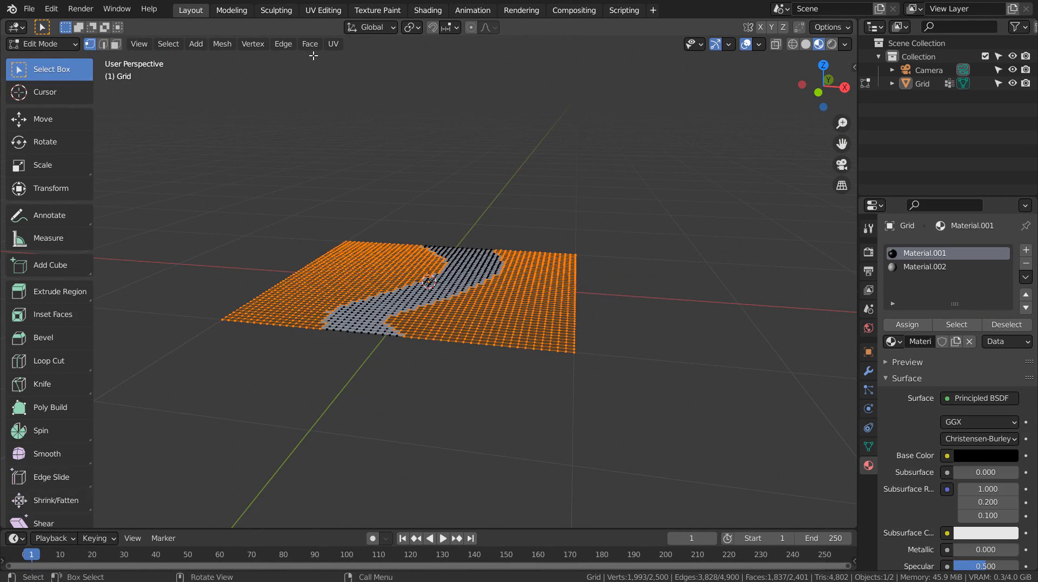
- Try randomizing the selected areas beside the path by 0.1 m
left_click(282, 45)
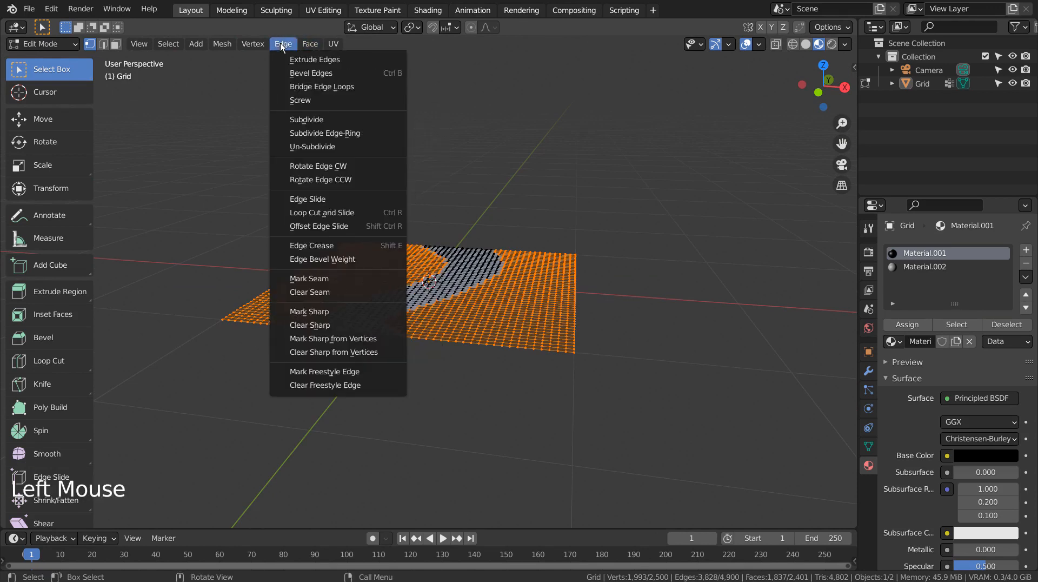
mouse_move(221, 44)
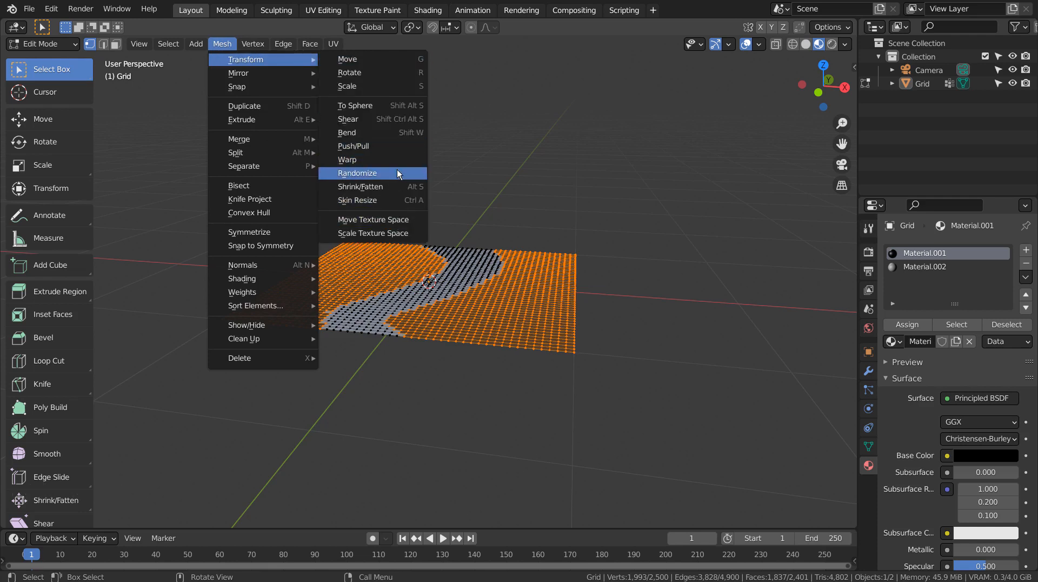
left_click(397, 173)
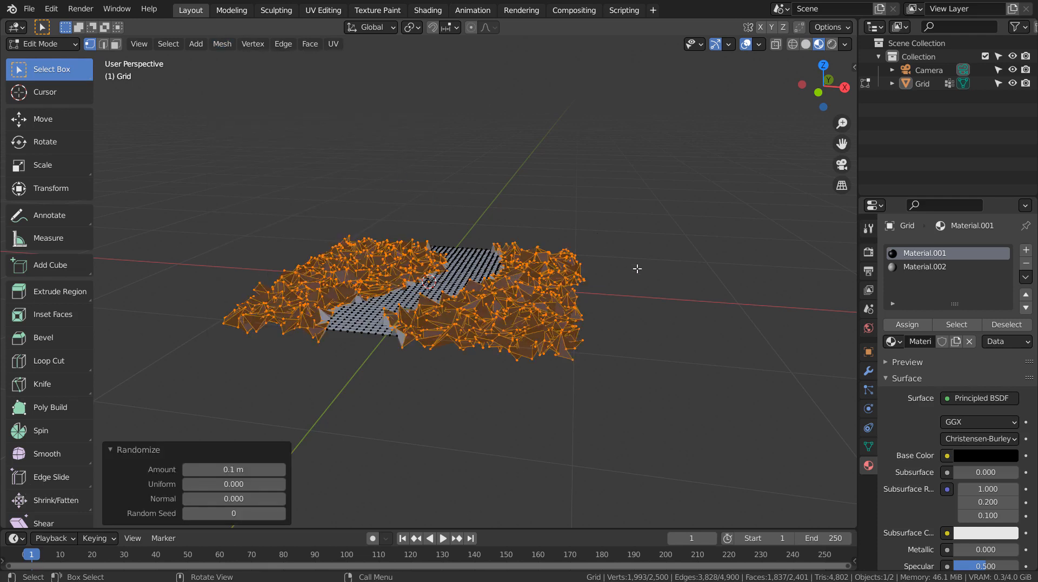
middle_click_drag(637, 268, 585, 284)
scroll(503, 315, "up", 2)
- Try raising the randomized areas about 0.29 m along Z, and undo both the move and the randomization
key("g")
key("z")
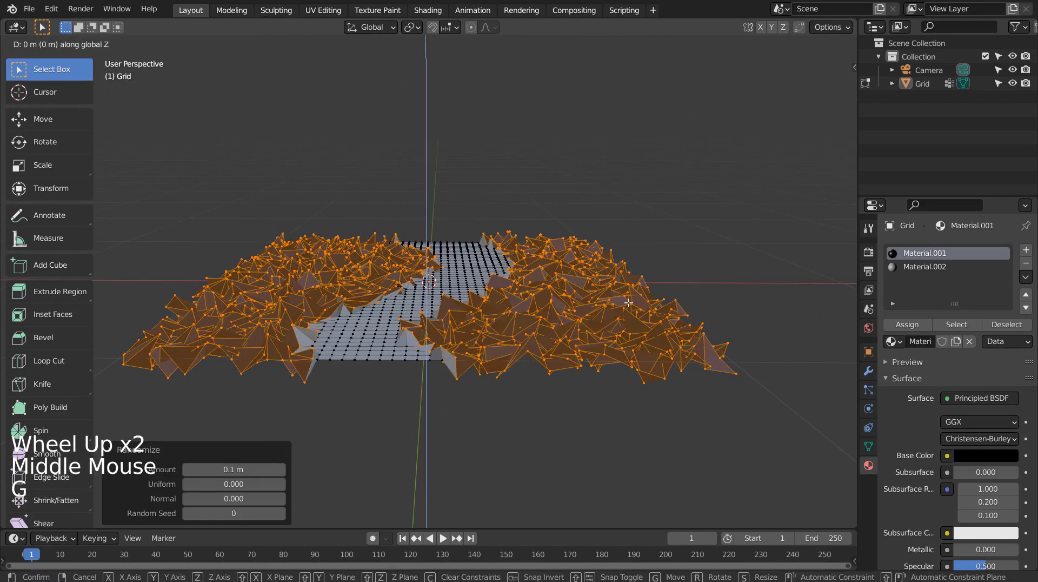
left_click(614, 244)
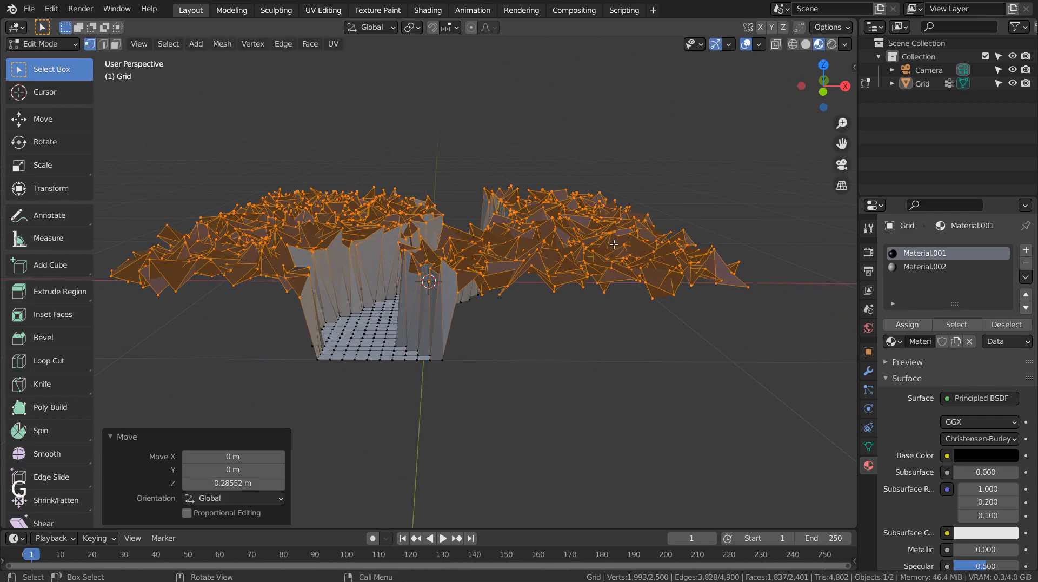
middle_click_drag(614, 245, 557, 296)
key("ctrl+z")
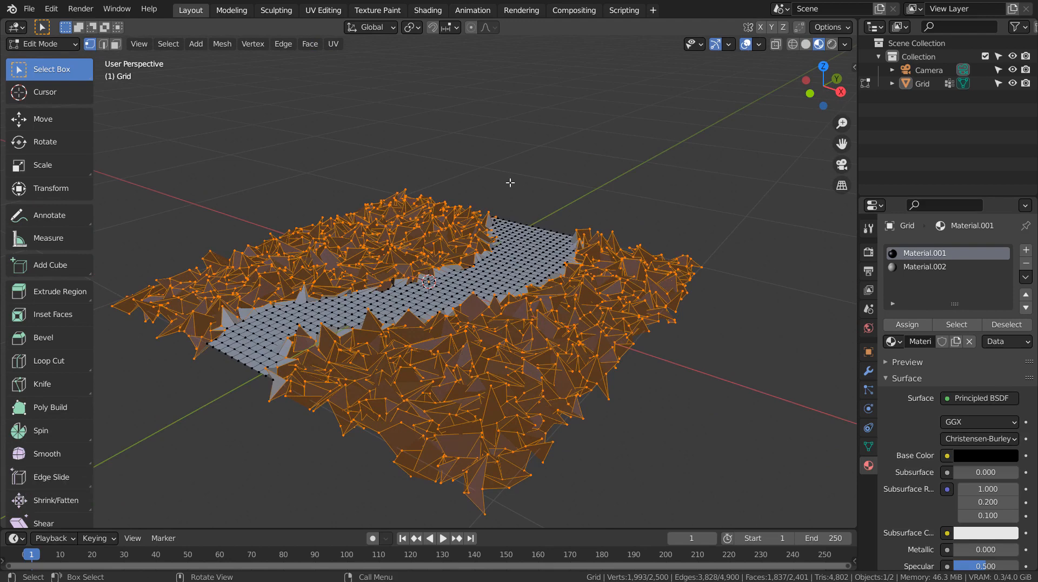
key("ctrl+z")
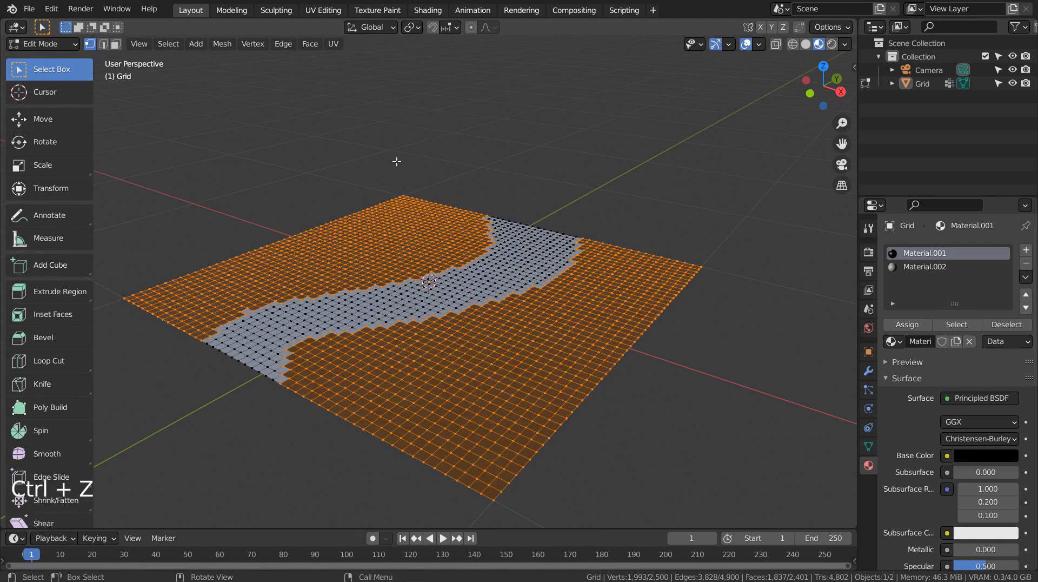
- Randomize the vertices of the selected areas beside the path with an amount of 0.033 m
left_click(232, 43)
mouse_move(275, 58)
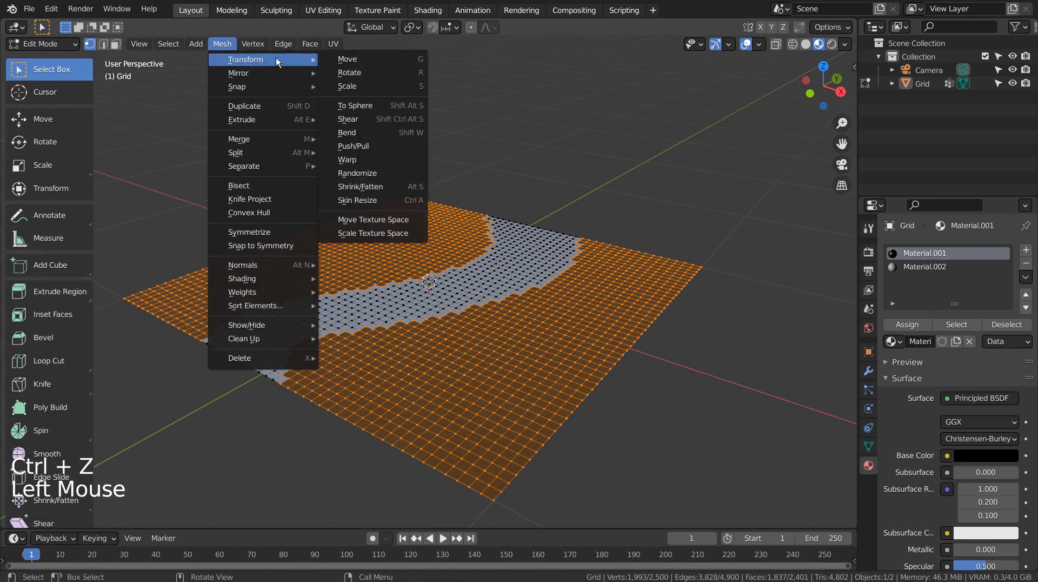
left_click(358, 173)
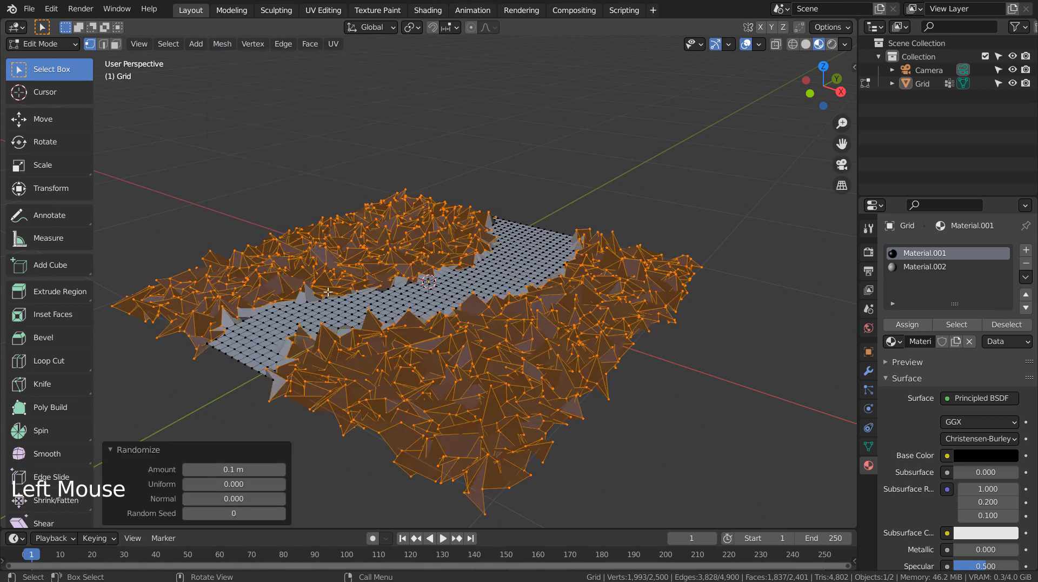
mouse_move(233, 468)
left_mouse_down("shift")
mouse_move(175, 468)
mouse_move(227, 469)
left_mouse_up("shift")
middle_click_drag(547, 349, 535, 354)
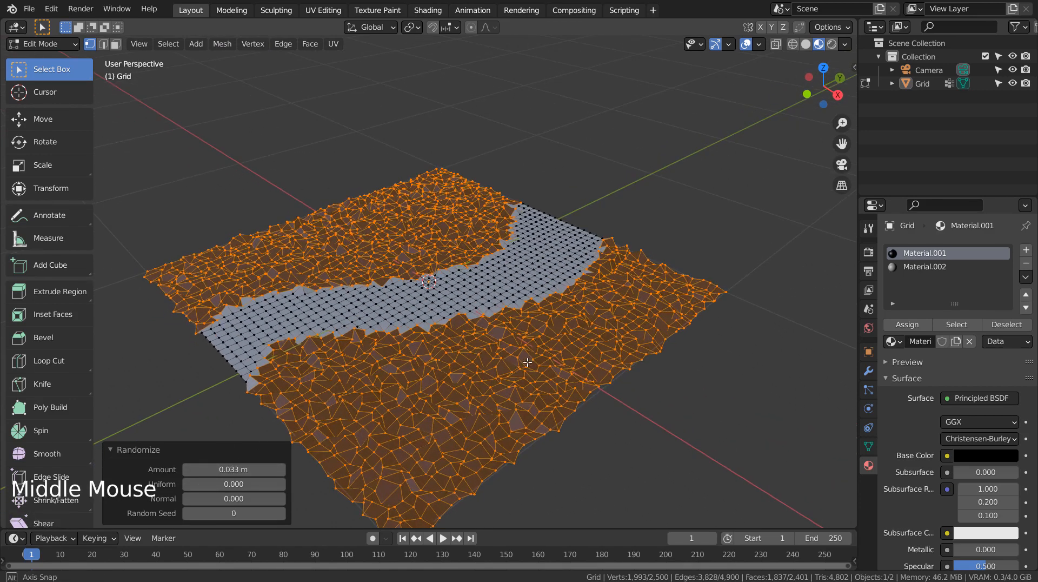
- Select eight scattered single vertices in the dark areas, four on each side of the path
left_click(384, 433)
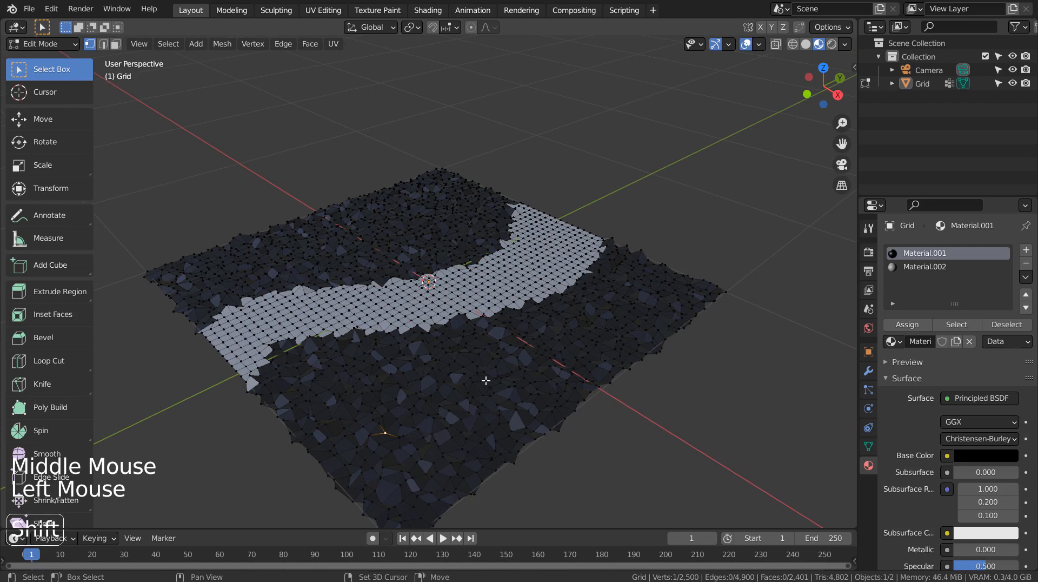
left_click(439, 359, "shift")
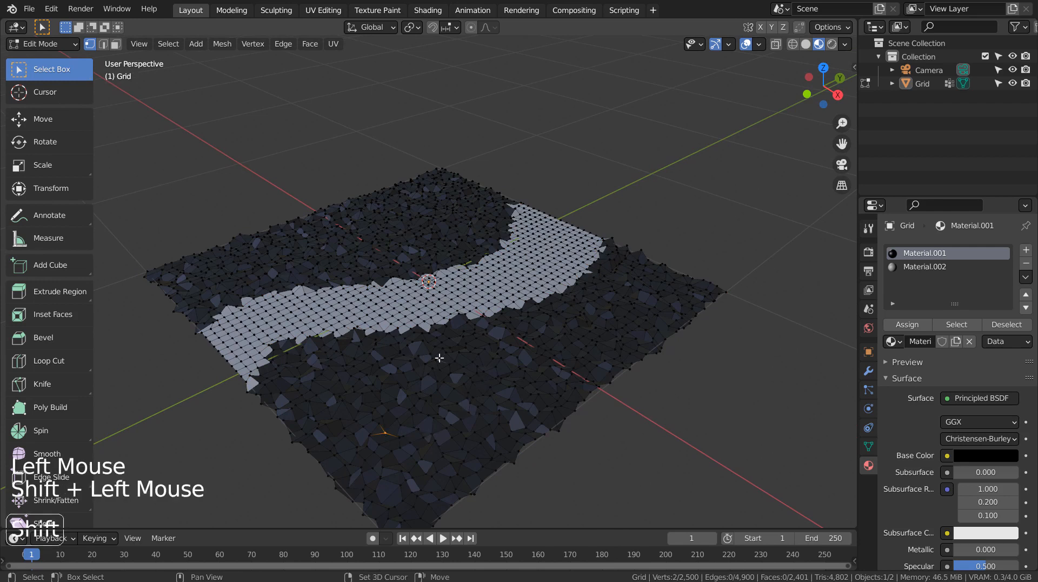
left_click(561, 369, "shift")
left_click(629, 289, "shift")
left_click(469, 200, "shift")
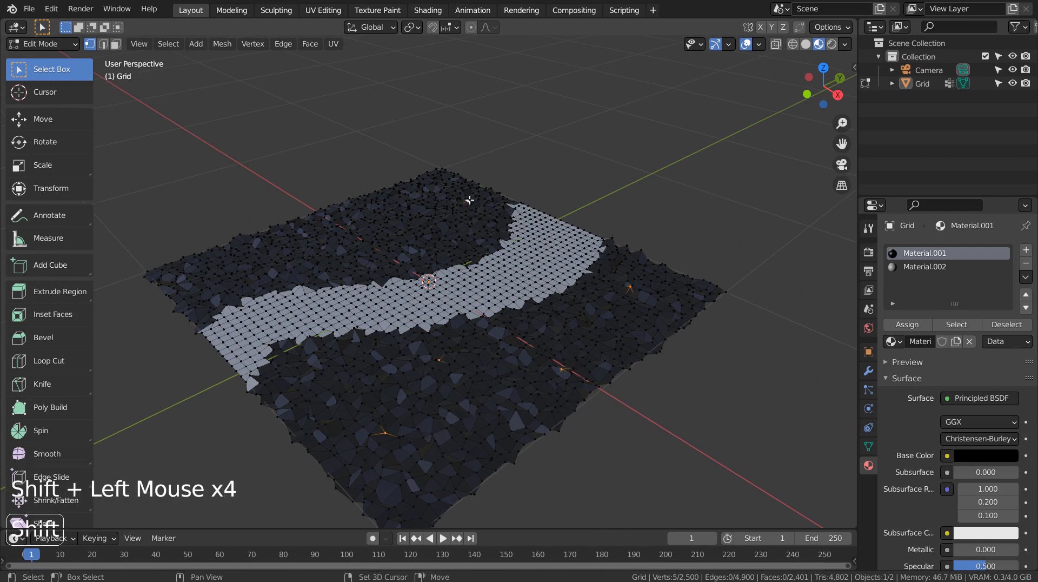
left_click(350, 225, "shift")
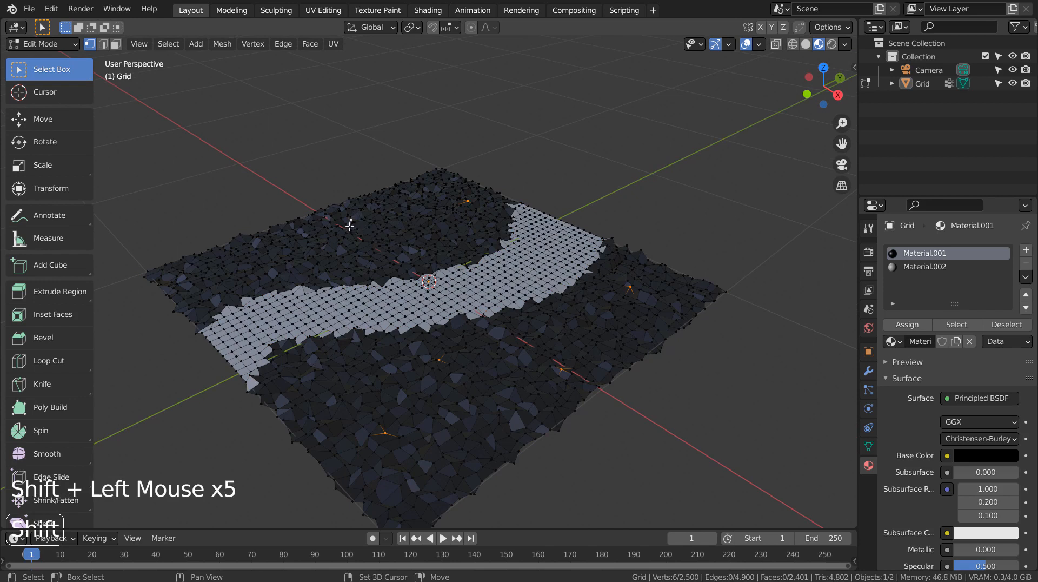
left_click(304, 252, "shift")
left_click(206, 273, "shift")
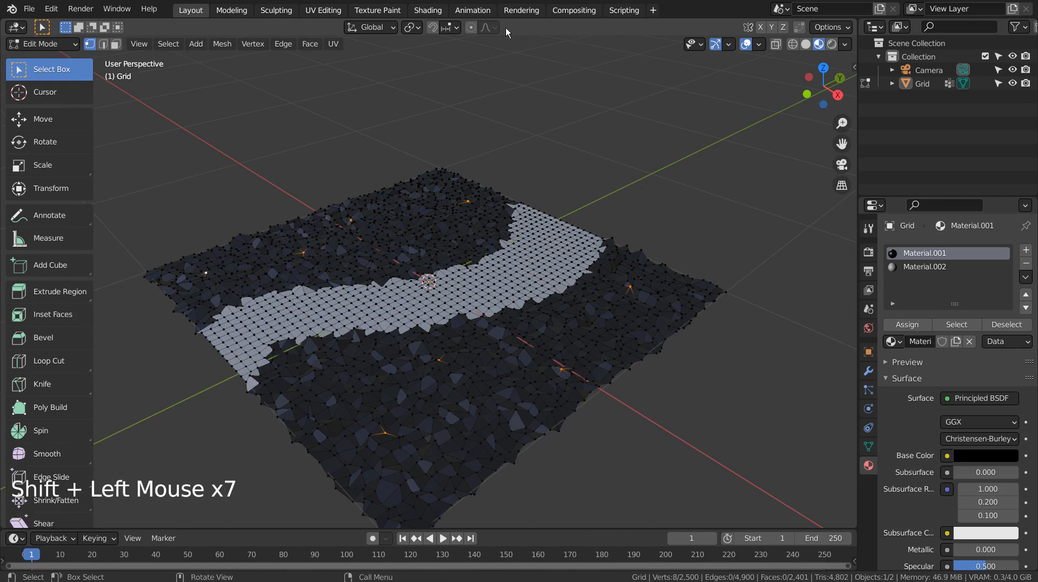
- Raise the selected vertices about 0.25 m along Z with proportional editing at size 0.35, and return to Object Mode
left_click(469, 27)
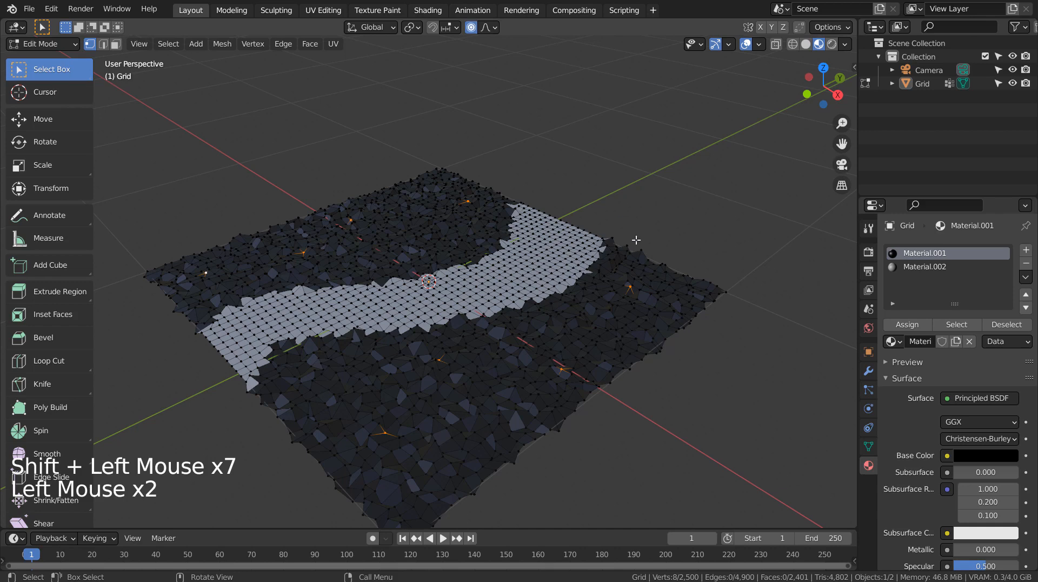
key("g")
key("z")
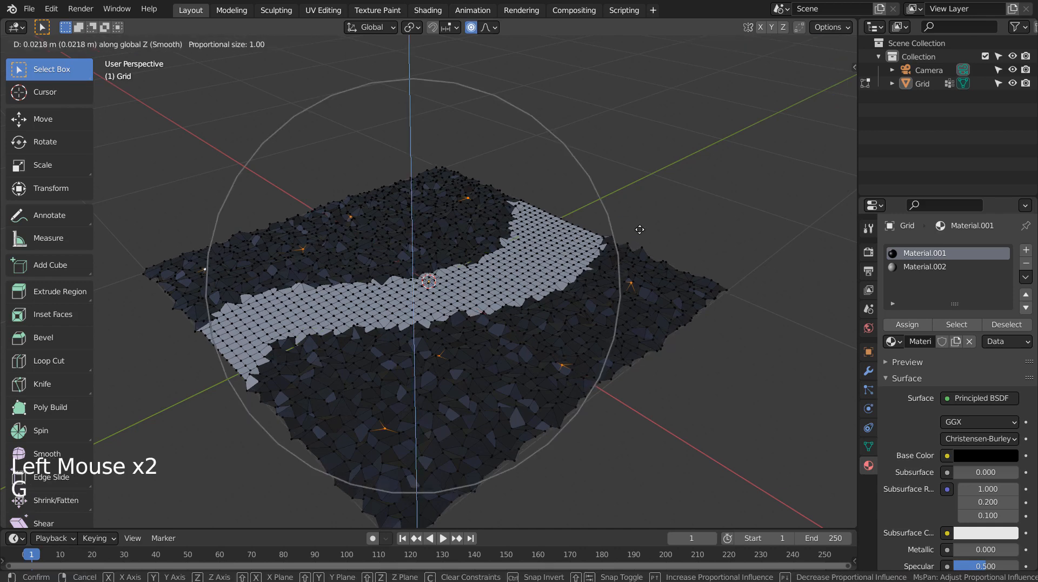
scroll(631, 214, "up", 11)
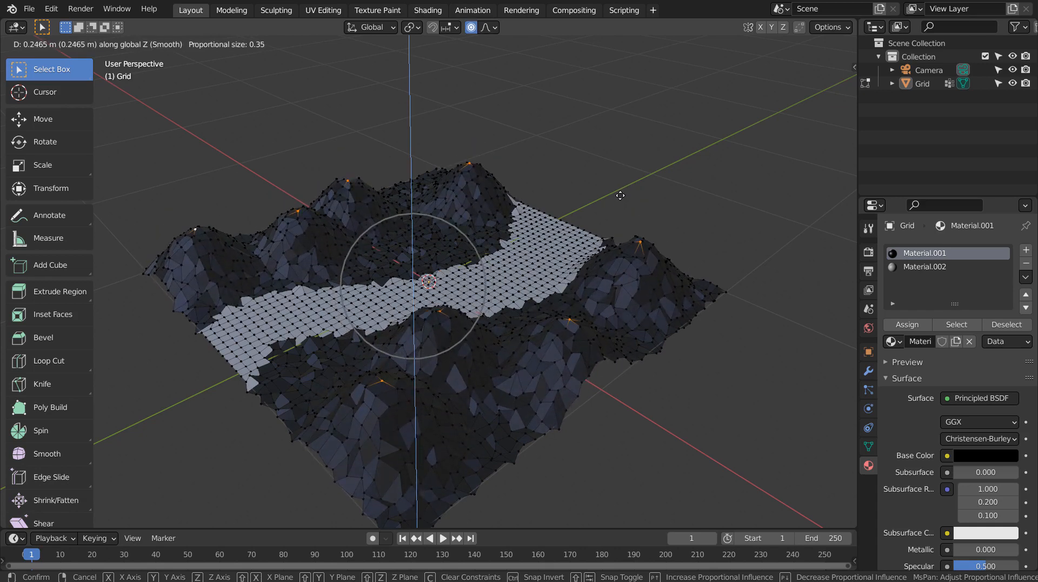
left_click(620, 195)
middle_click_drag(620, 195, 501, 300)
key("Tab")
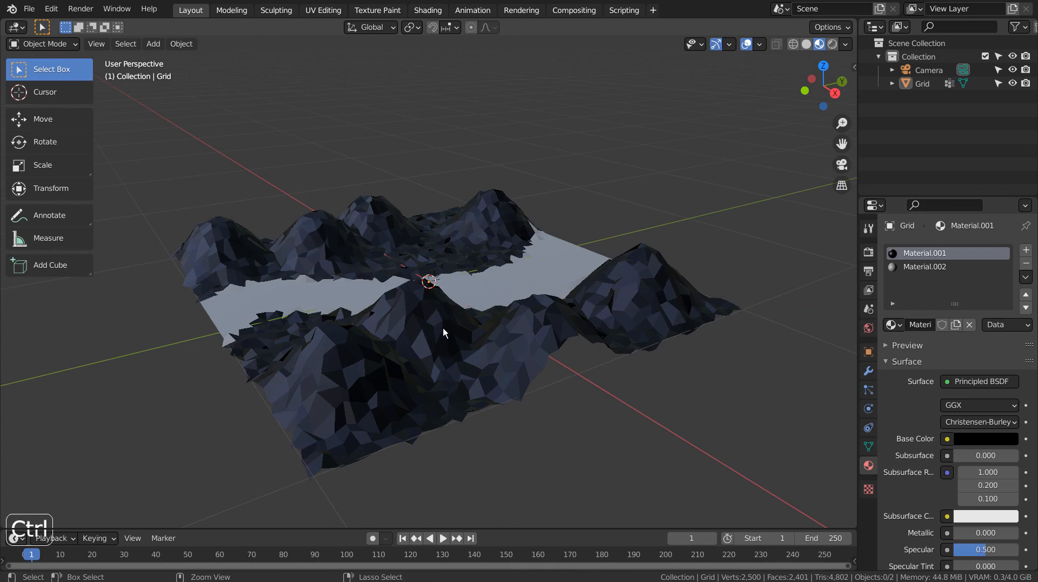
- Reenter Edit Mode and deselect four of the raised peaks, keeping two selected on each side of the path
key("Tab")
middle_click_drag(449, 326, 460, 330)
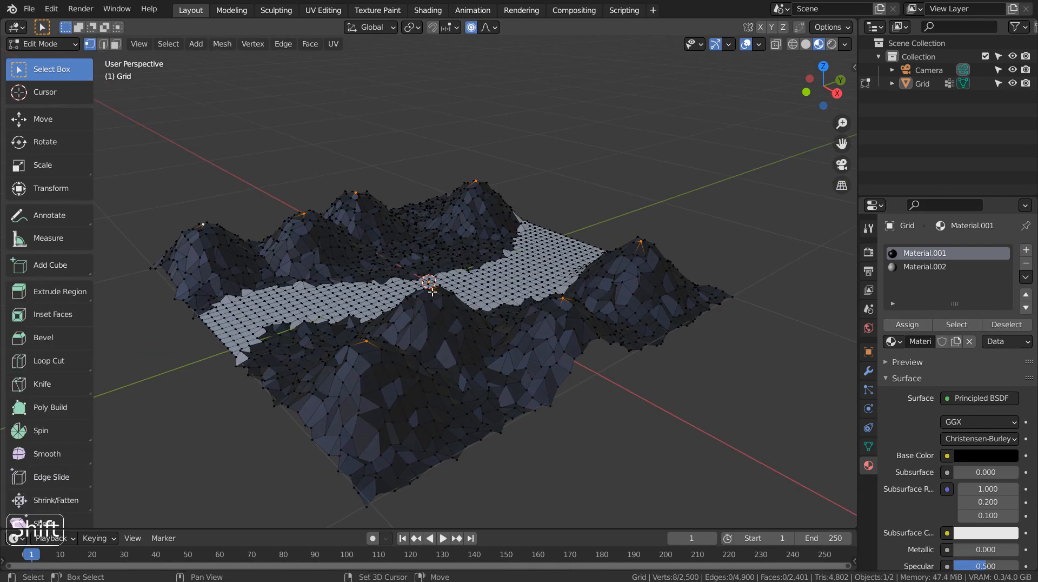
left_click(466, 289, "shift")
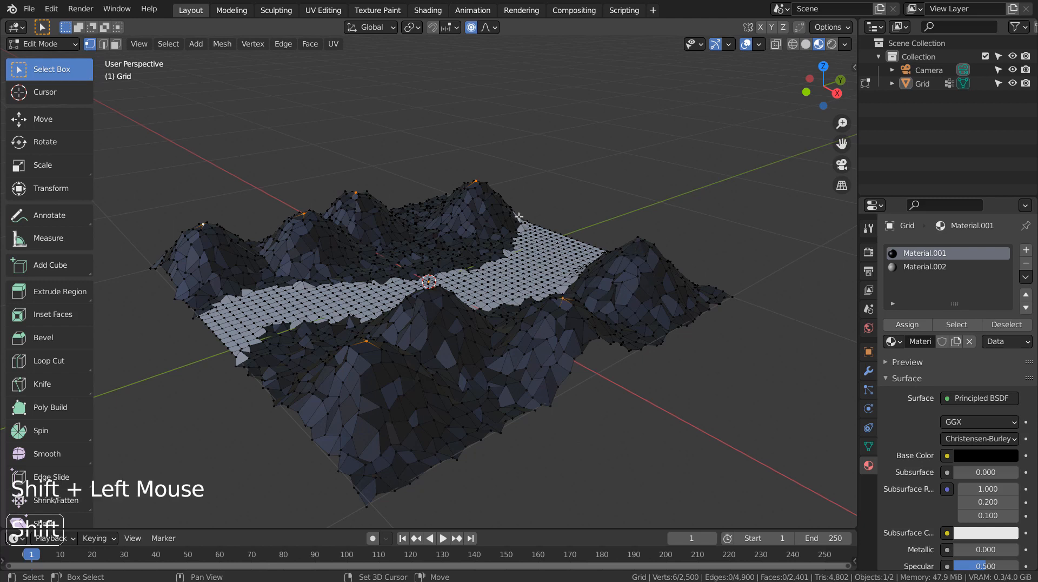
left_click(485, 186, "shift")
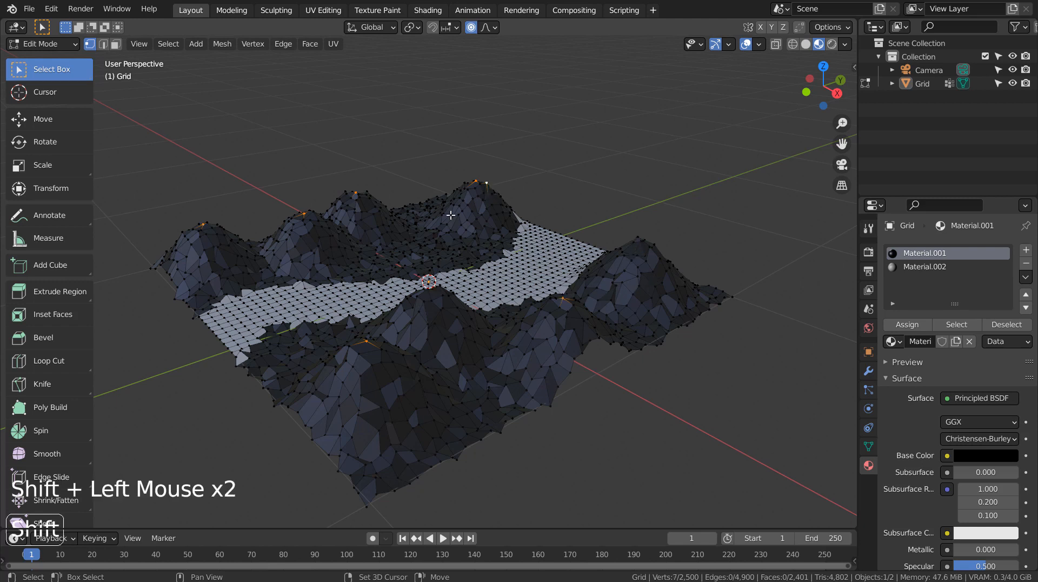
left_click(476, 178, "shift")
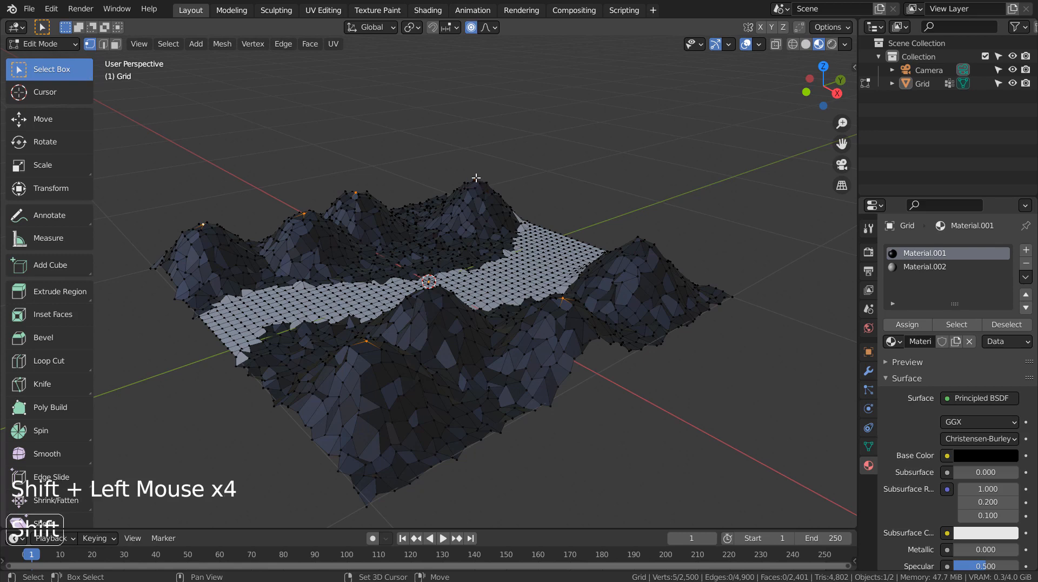
left_click(306, 211, "shift")
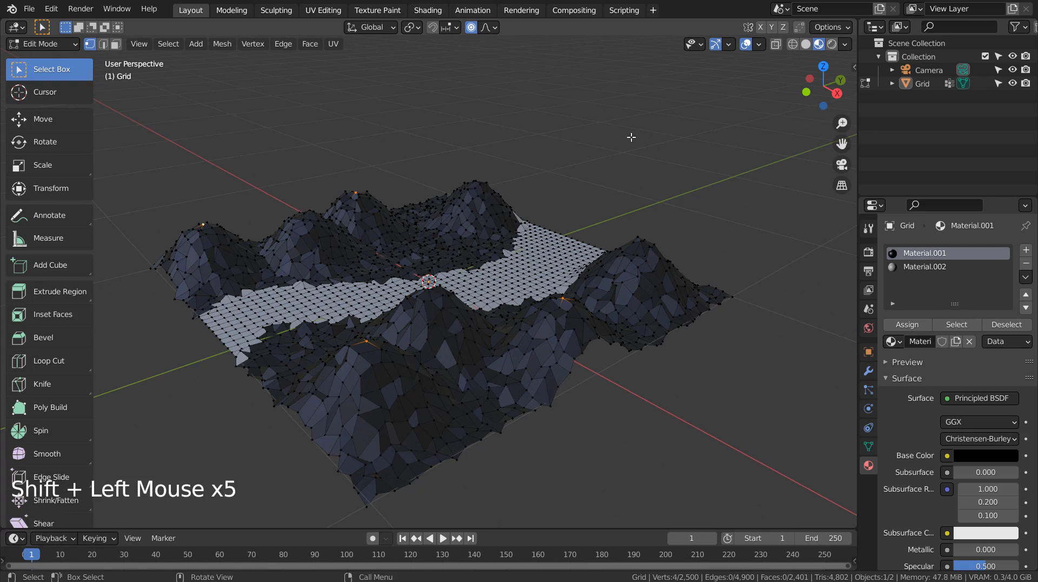
- Lower the four selected peaks along Z with proportional editing to vary the mountain heights
key("g")
key("z")
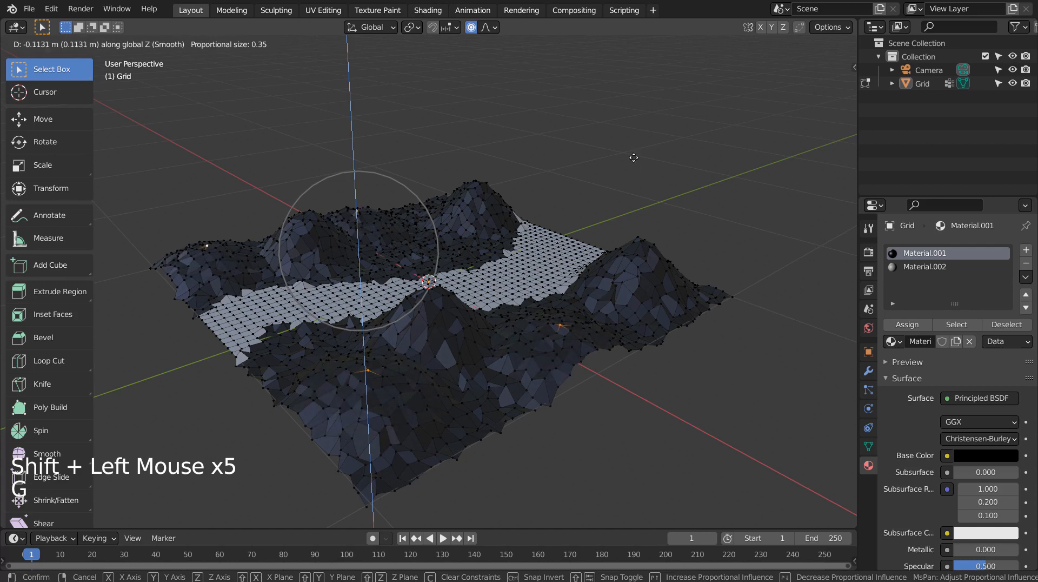
left_click(638, 167)
middle_click_drag(742, 361, 602, 343)
- Select the top vertex of the mountain beside the path's middle and lower it about 0.14 m along Z with proportional editing
key("Tab")
middle_click_drag(385, 300, 309, 297)
left_click(334, 275)
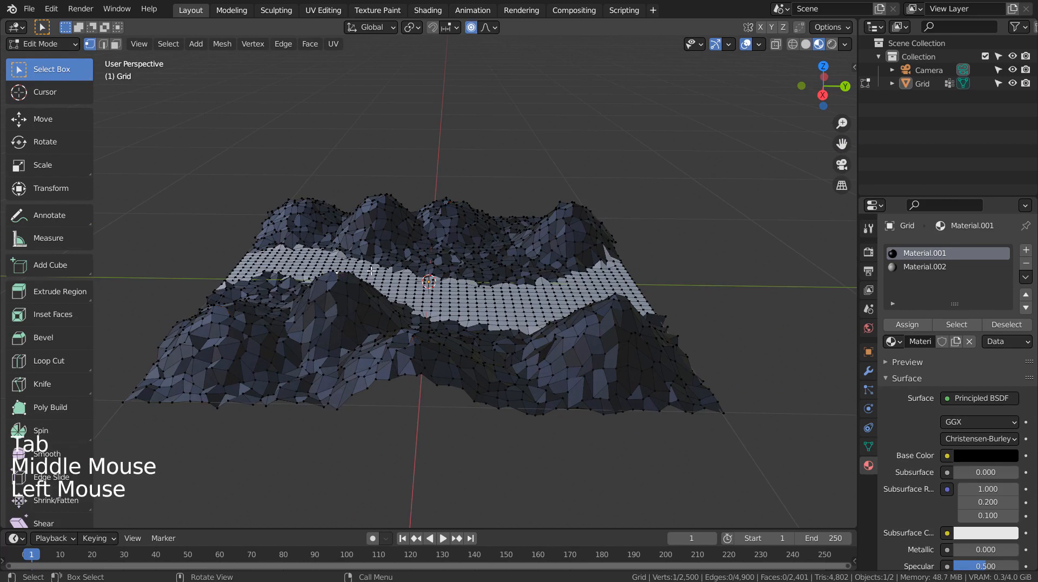
key("g")
key("z")
left_click(525, 302)
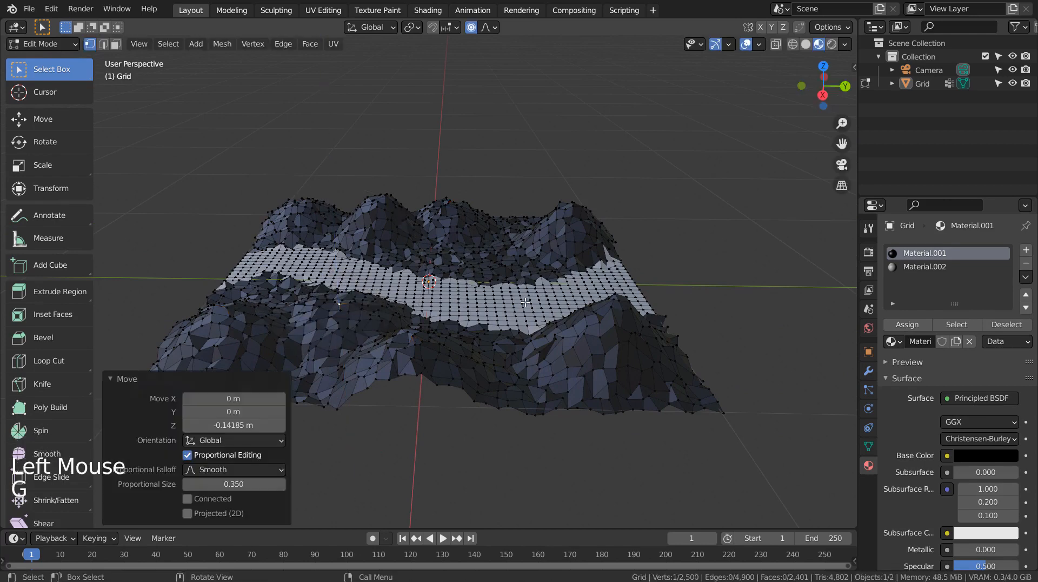
- Examine the mountain terrain from several sides in Object Mode, and return to Edit Mode with nothing selected
key("Tab")
middle_click_drag(754, 319, 543, 322)
middle_click(386, 377)
middle_click_drag(386, 376, 637, 346)
key("Tab")
key("Tab")
key("Tab")
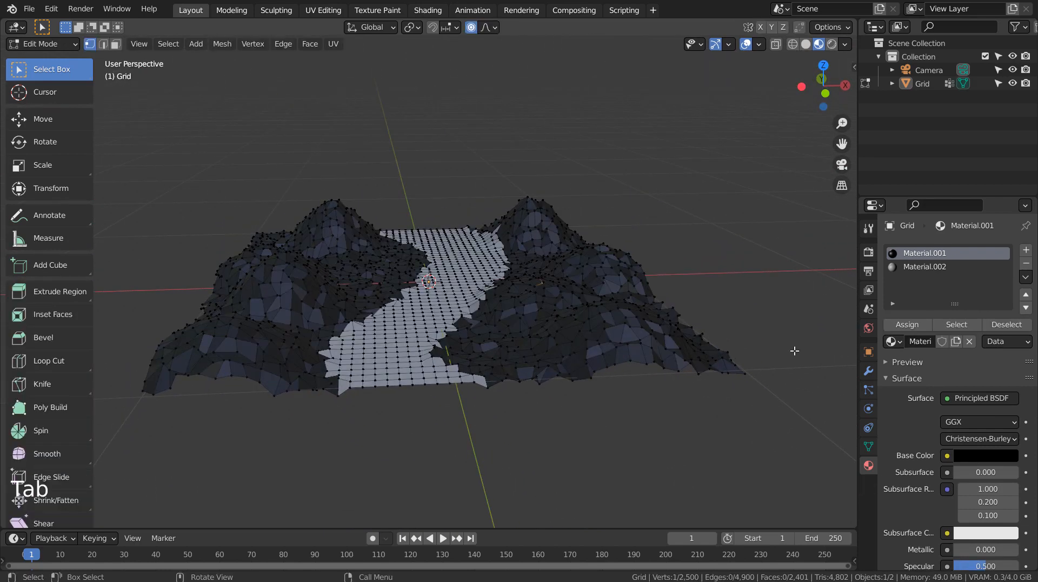
left_click(773, 428)
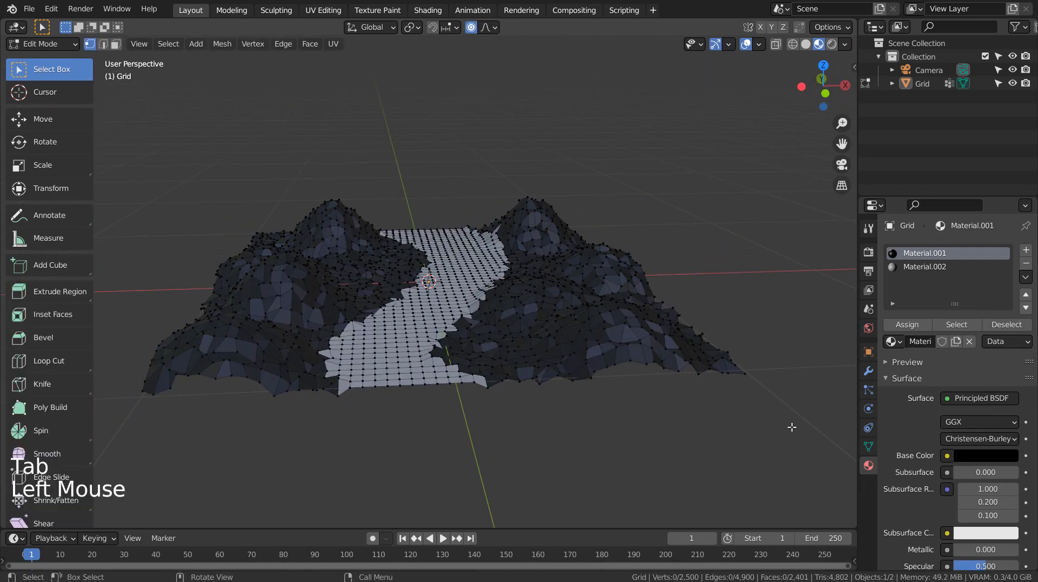
- Select the mountain areas through the vertex group named Group and switch to face selection mode
left_click(869, 391)
left_click(866, 409)
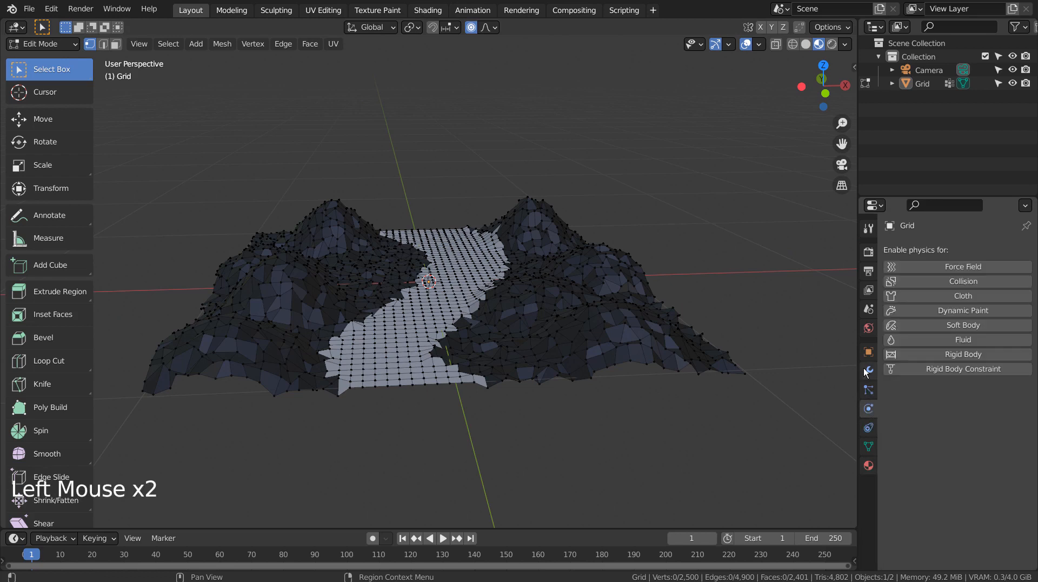
left_click(867, 428)
left_click(869, 446)
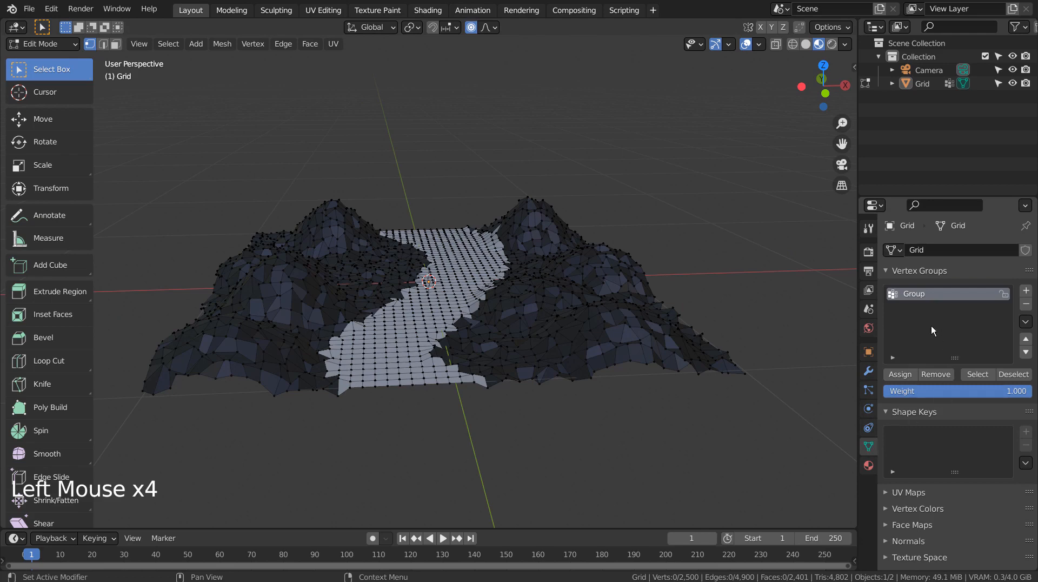
left_click(781, 310)
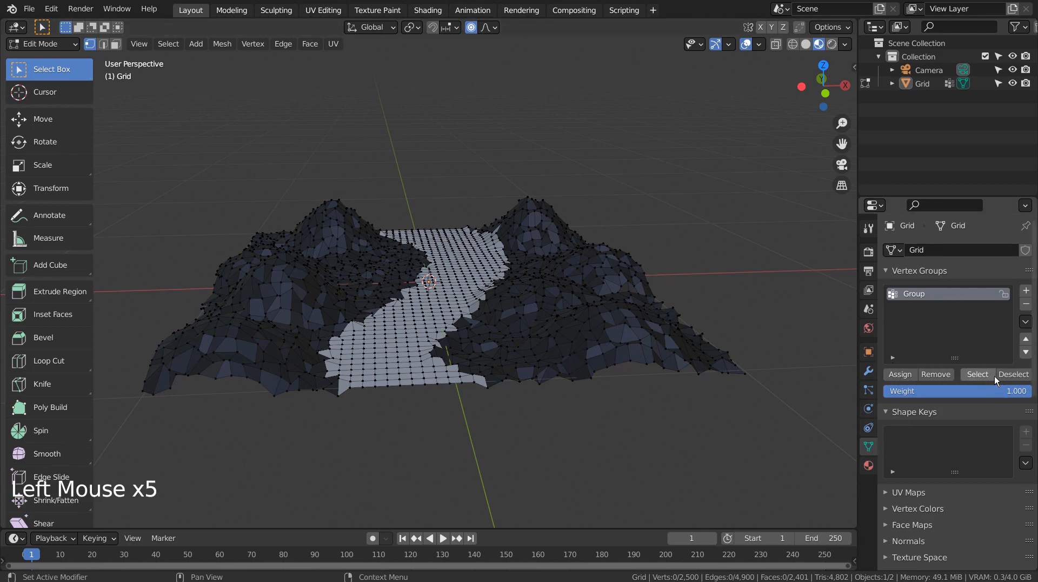
left_click(979, 375)
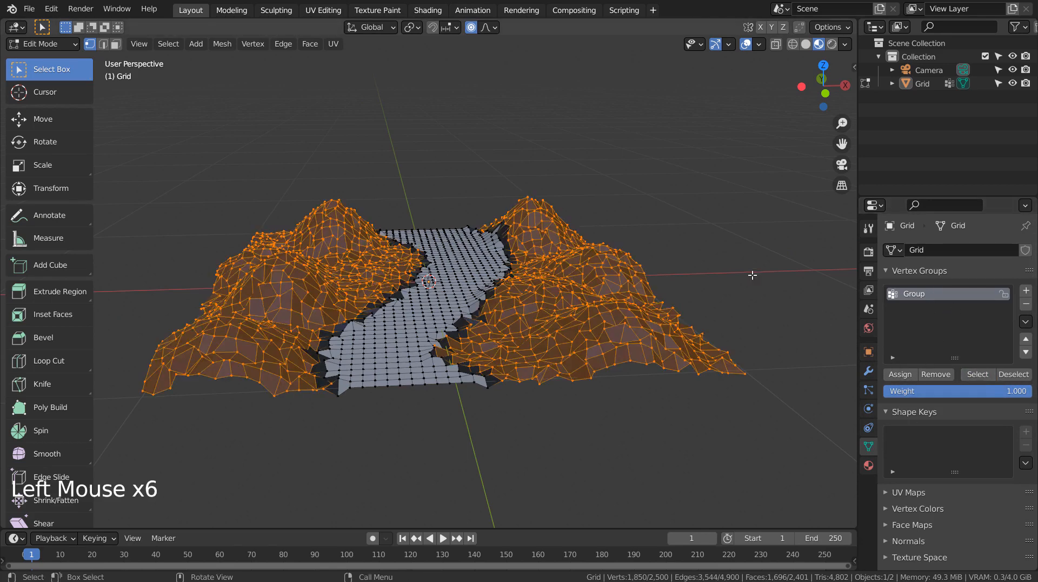
mouse_move(730, 259)
middle_mouse_down()
mouse_move(664, 302)
mouse_move(715, 265)
middle_mouse_up()
key("3")
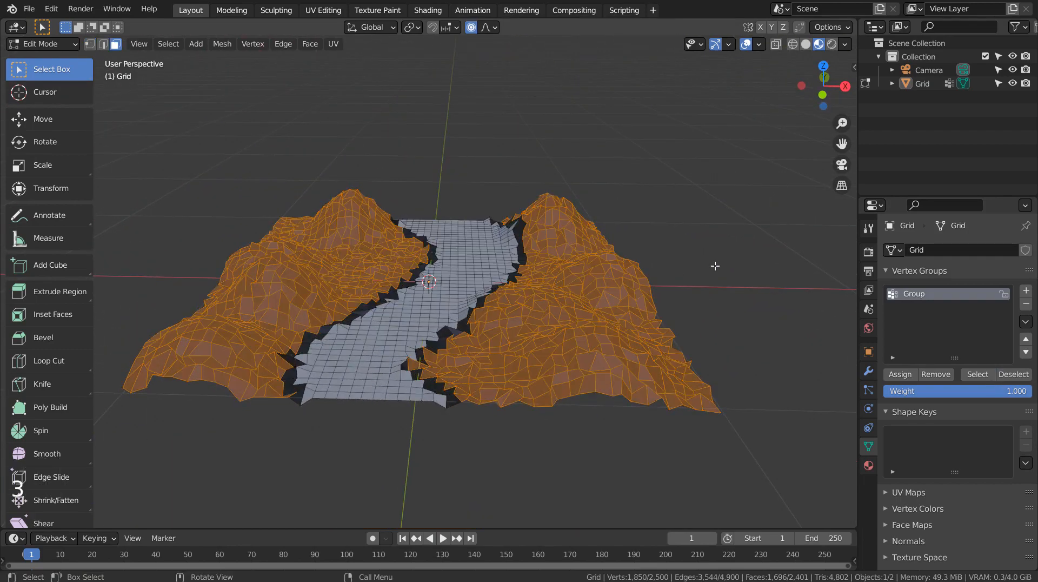
middle_click_drag(630, 320, 709, 352)
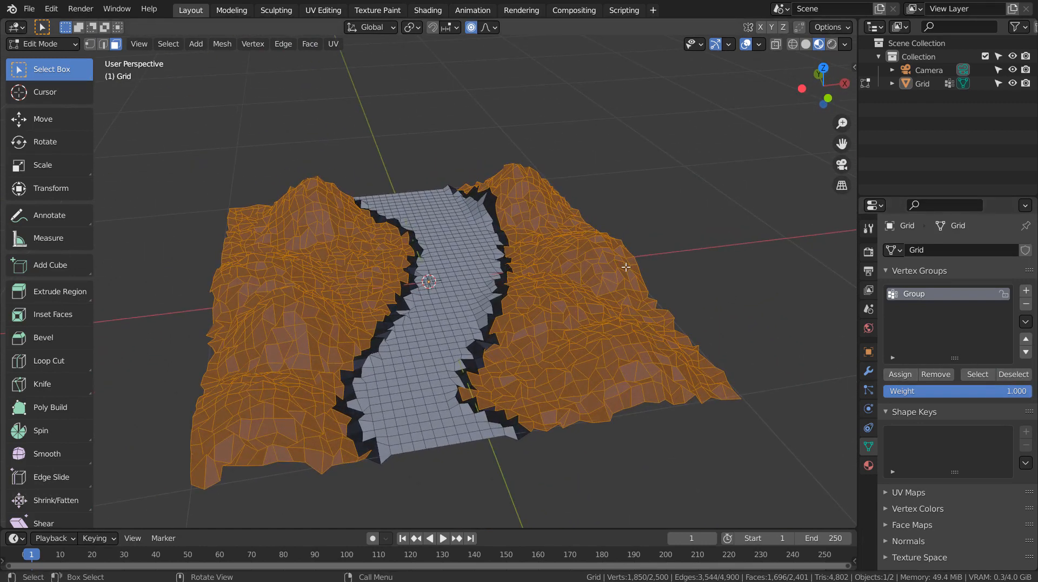
- Invert the selection to the path's faces, assign Material.002 to them and return to Object Mode
key("ctrl+i")
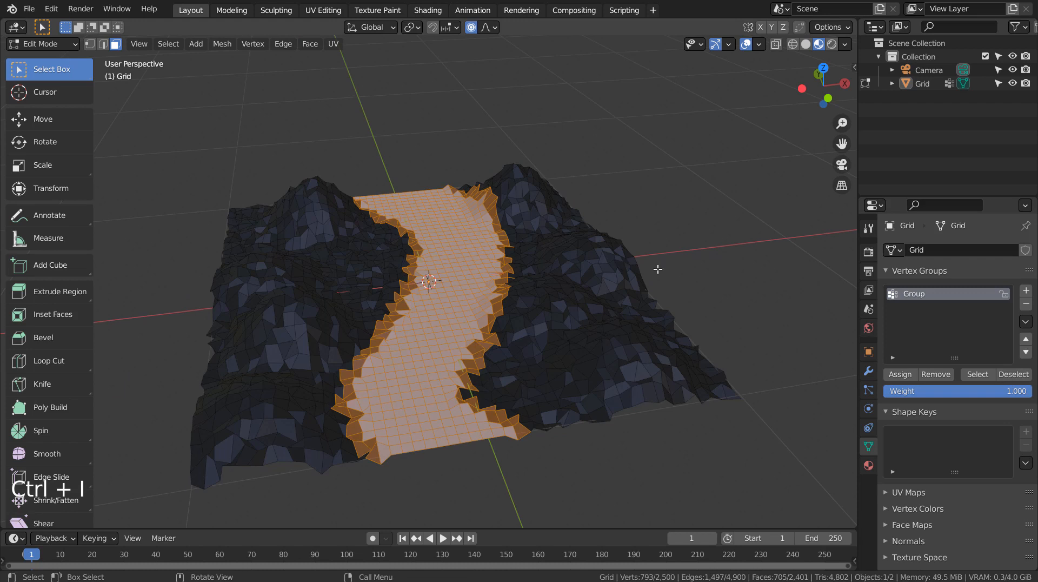
left_click(868, 467)
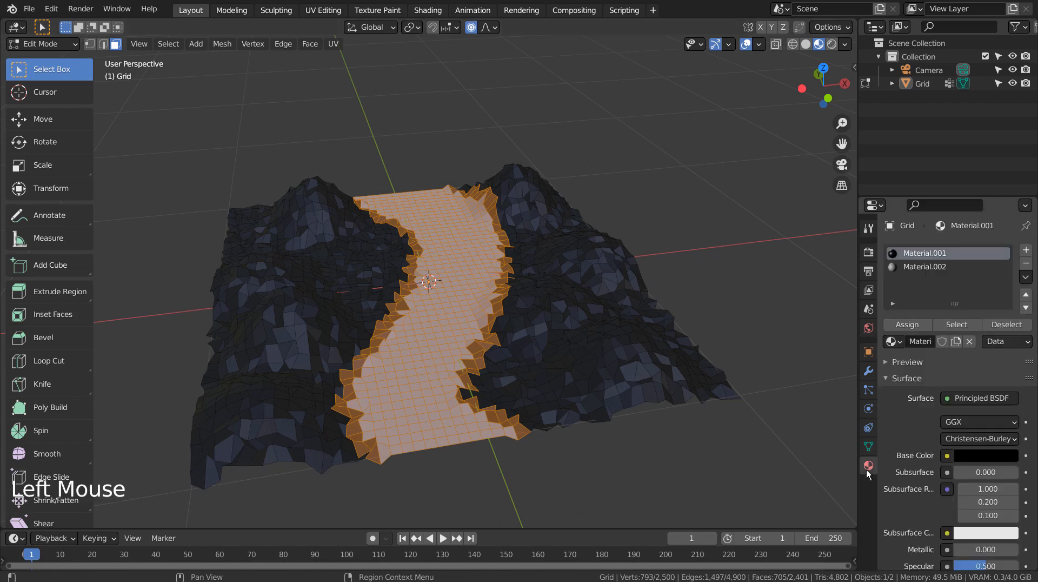
left_click(946, 267)
left_click(931, 327)
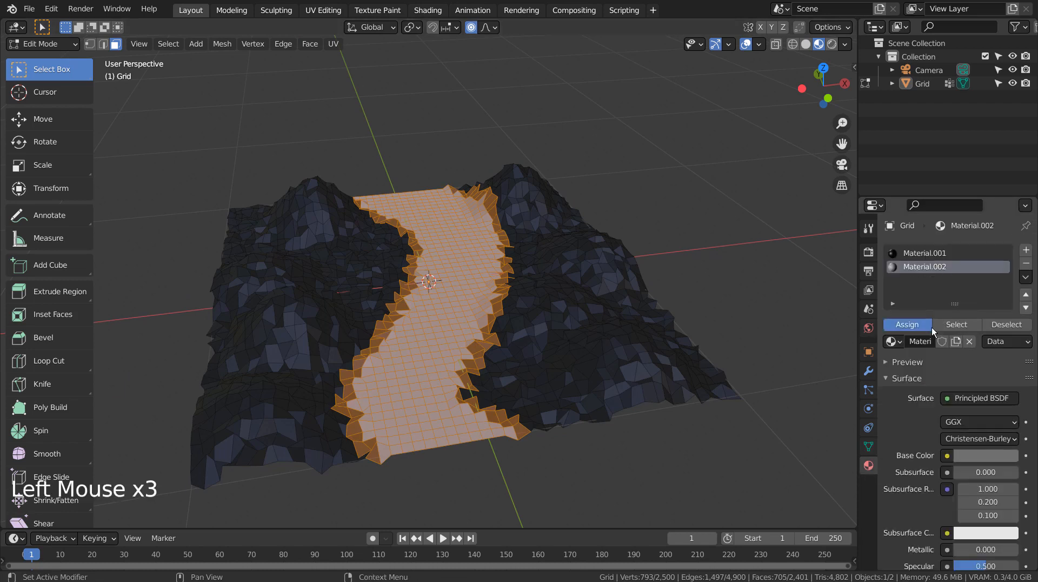
left_click(693, 265)
key("Tab")
middle_click_drag(690, 262, 439, 278)
- Try a level 3 subdivision on the terrain, examine it from several sides, and undo it
left_click(506, 282)
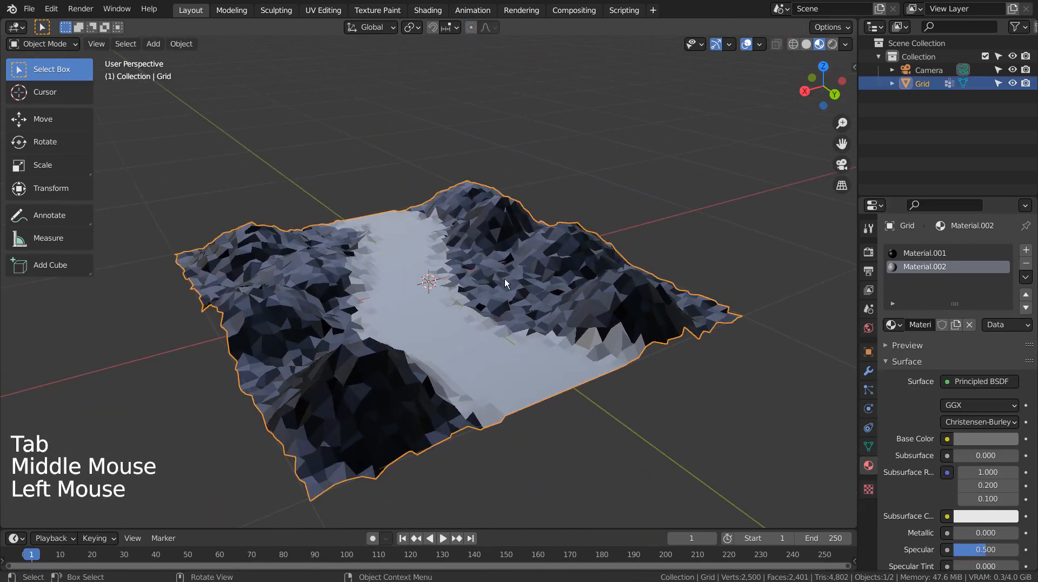
key("ctrl+3")
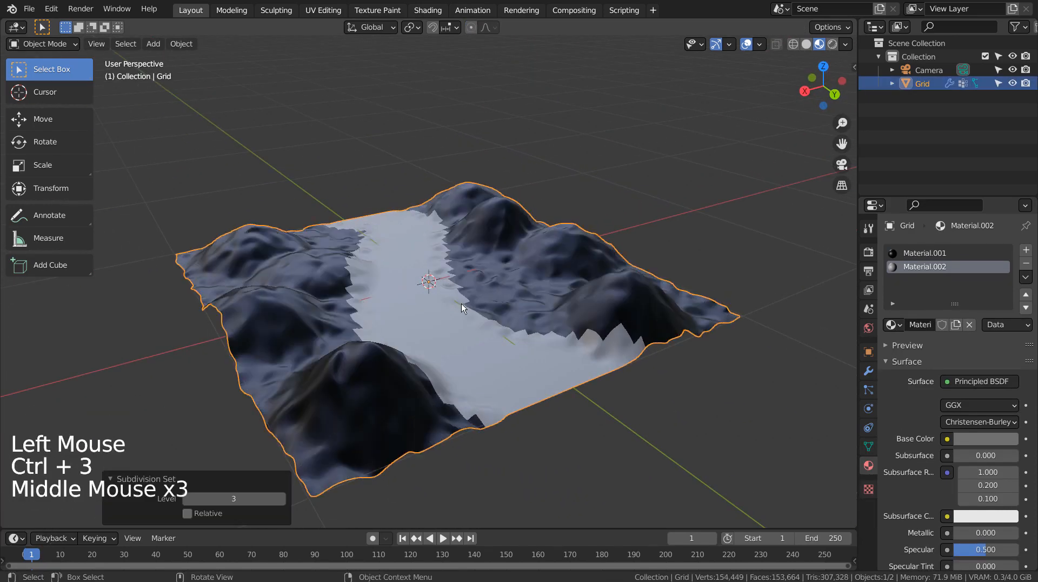
middle_click_drag(462, 304, 750, 288)
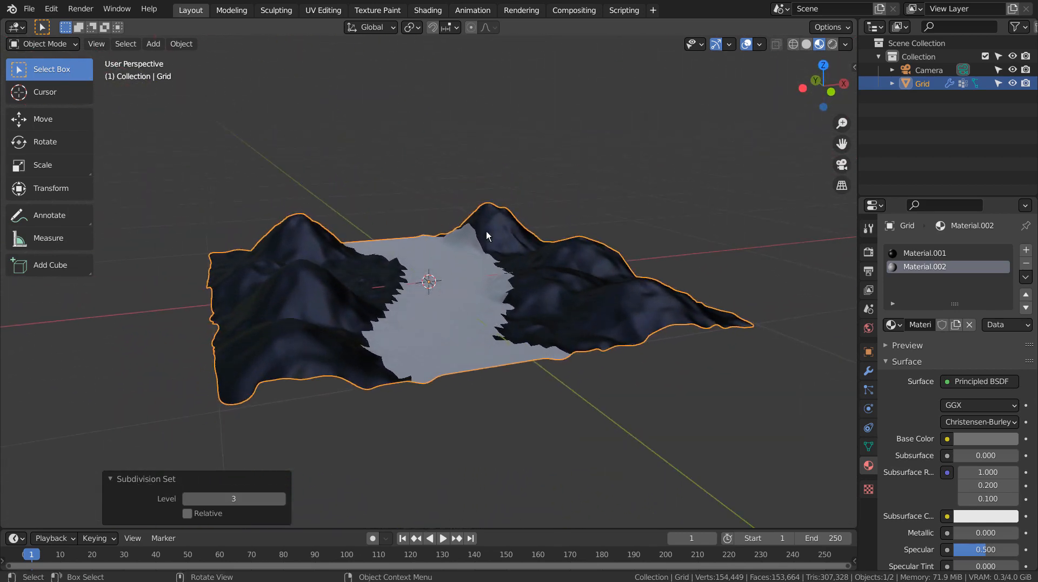
middle_click_drag(439, 316, 132, 335)
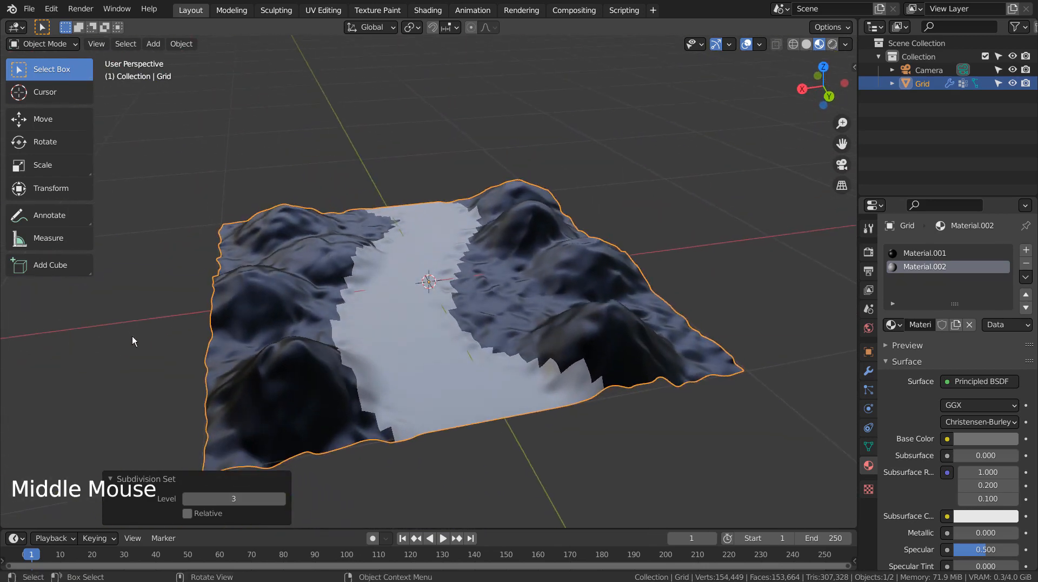
key("ctrl+z")
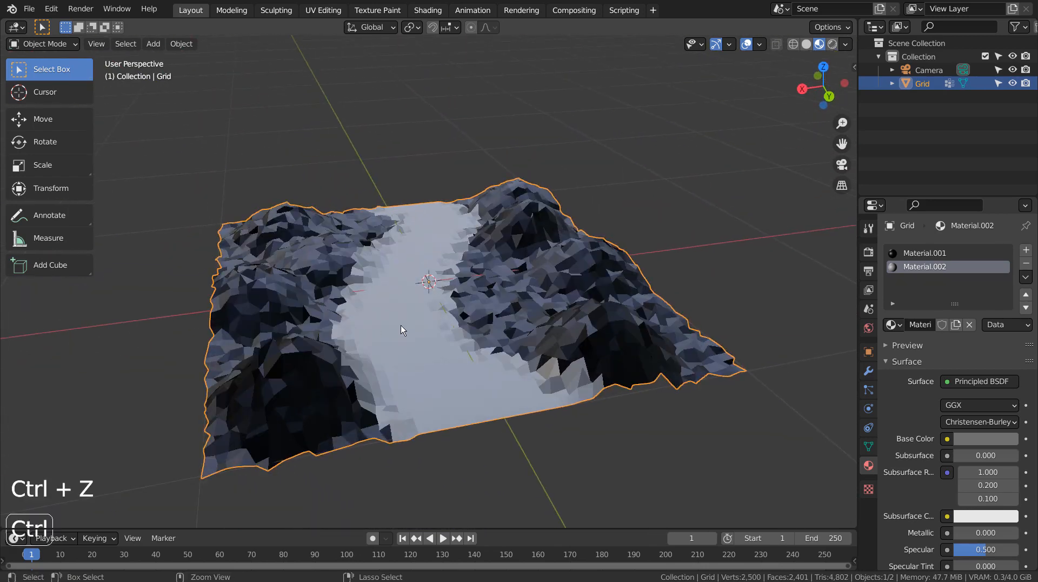
middle_click_drag(399, 325, 658, 324)
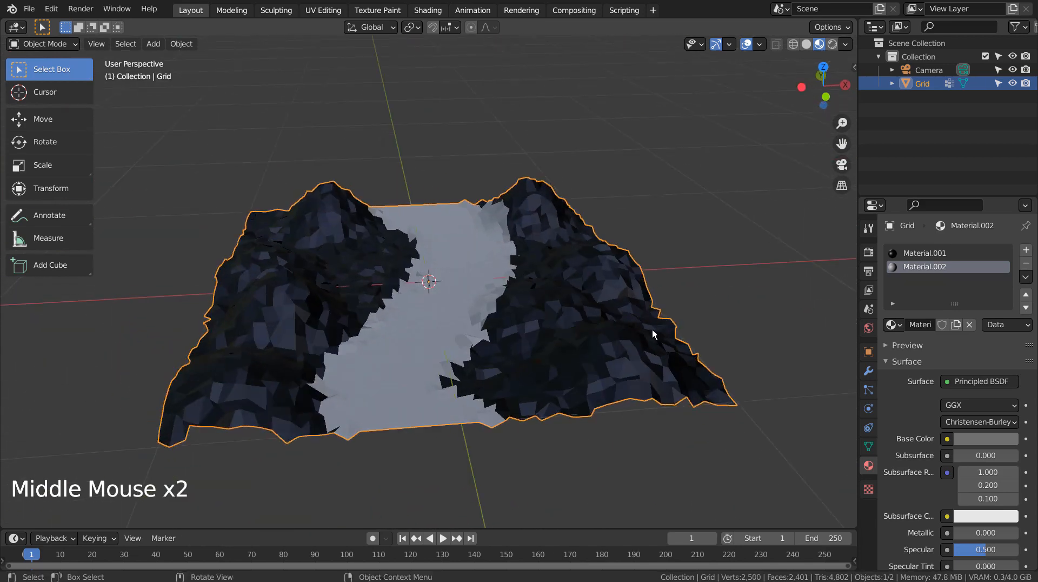
- Duplicate the terrain grid and leave the copy in the same place
key("shift")
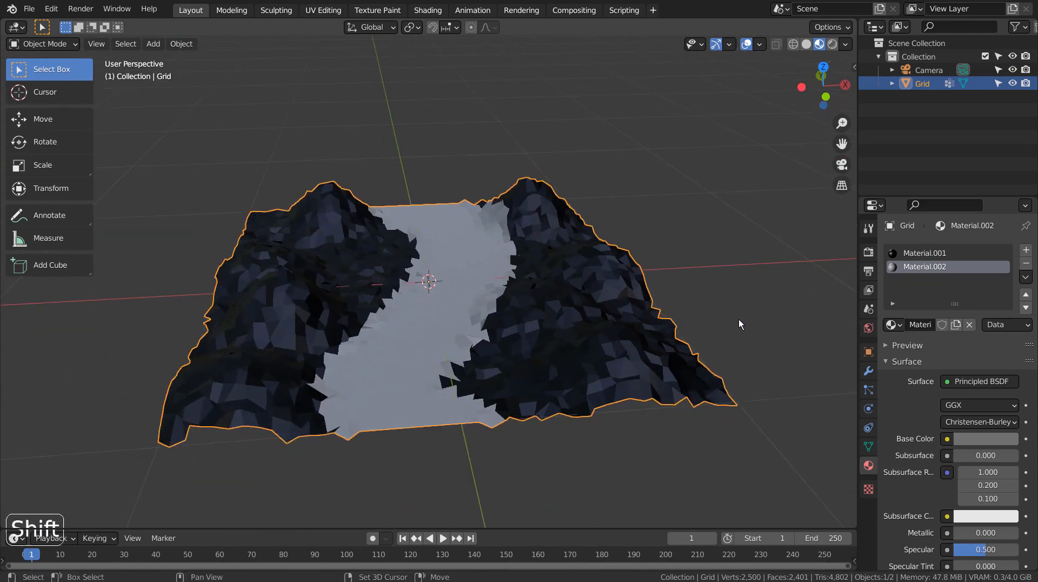
key("shift+d")
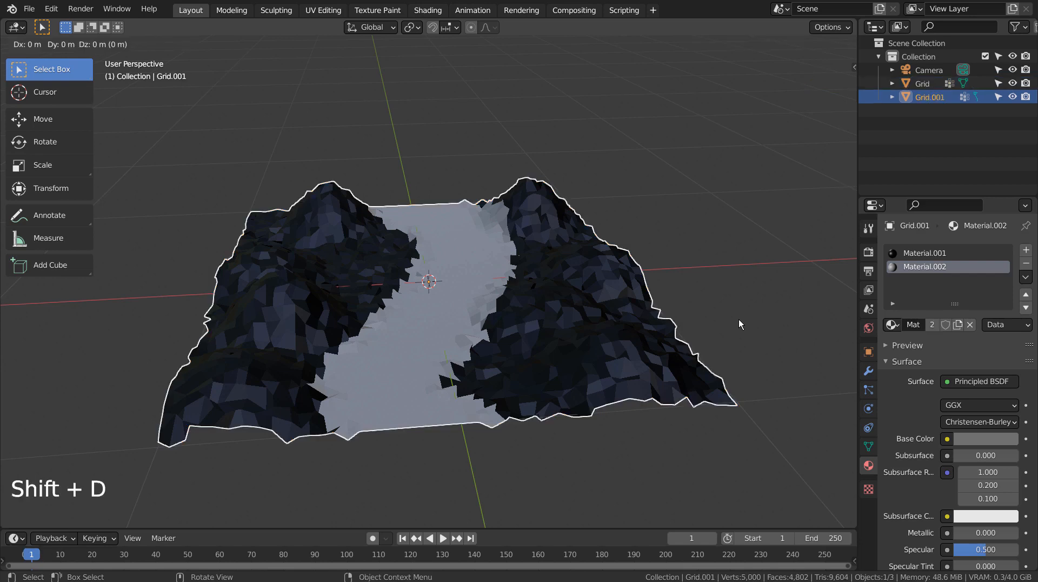
right_click(739, 324)
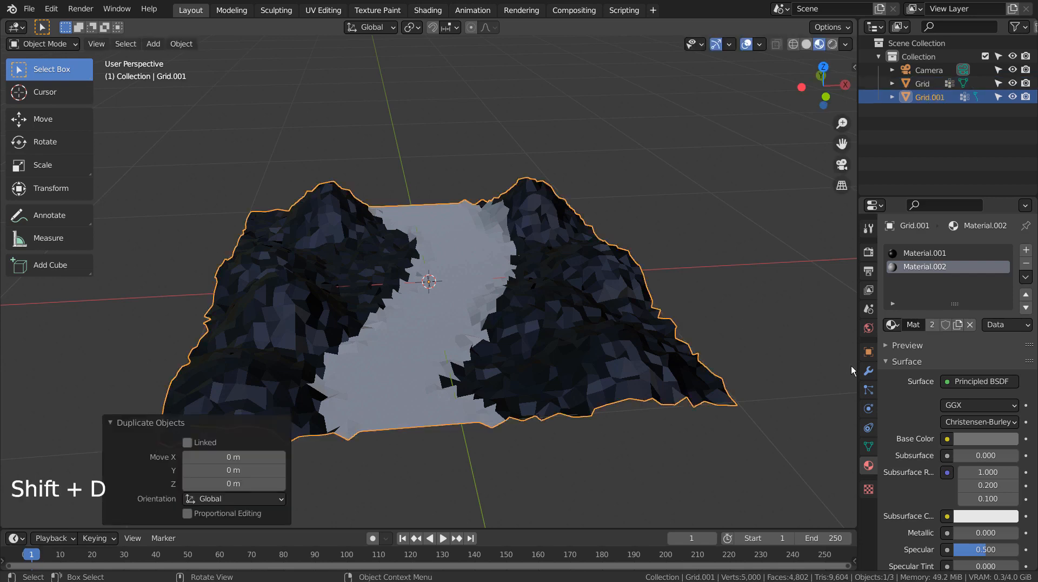
- Add a Wireframe modifier to the duplicated terrain and set its thickness to 0.001 m
left_click(869, 371)
left_click(946, 248)
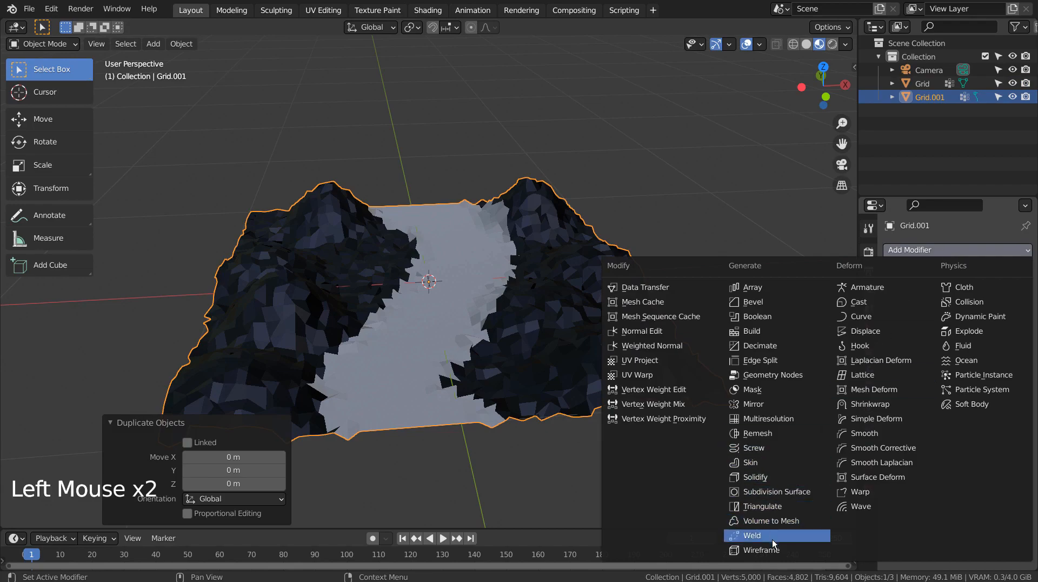
left_click(761, 549)
middle_click_drag(716, 339, 553, 358)
scroll(618, 348, "up", 3)
middle_click_drag(618, 348, 485, 316)
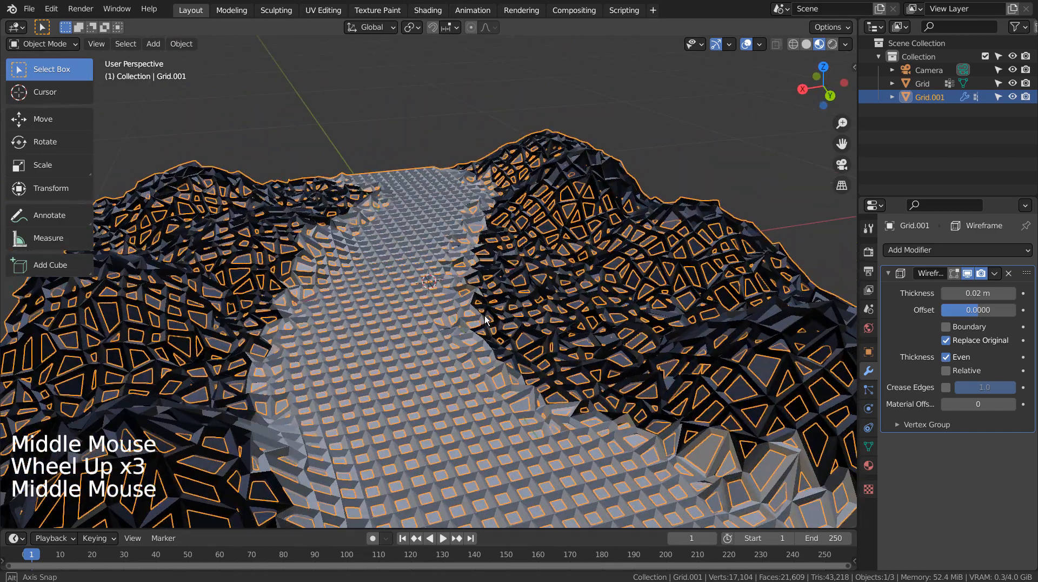
middle_click_drag(540, 397, 820, 352)
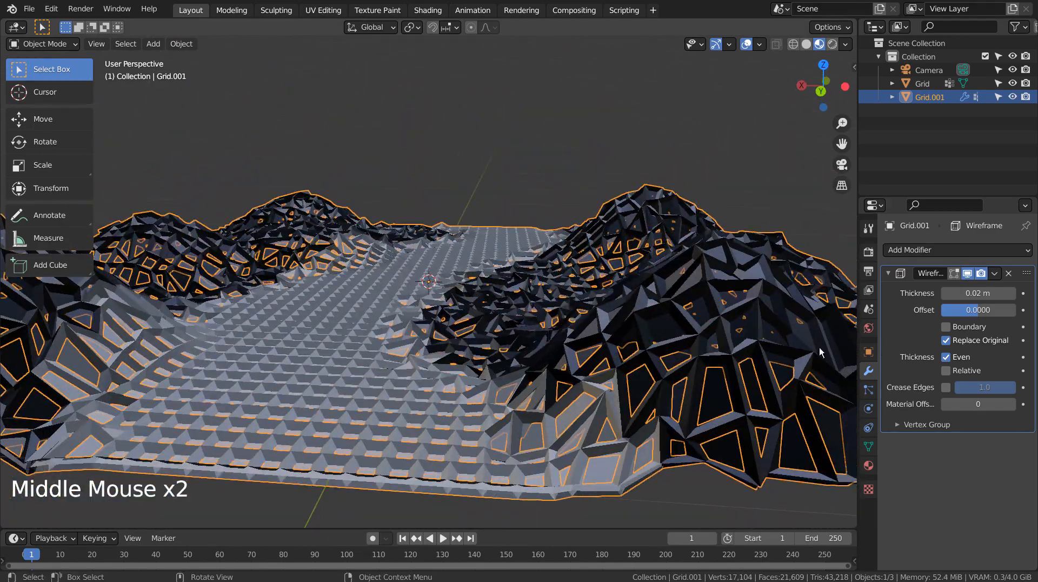
left_click(970, 293)
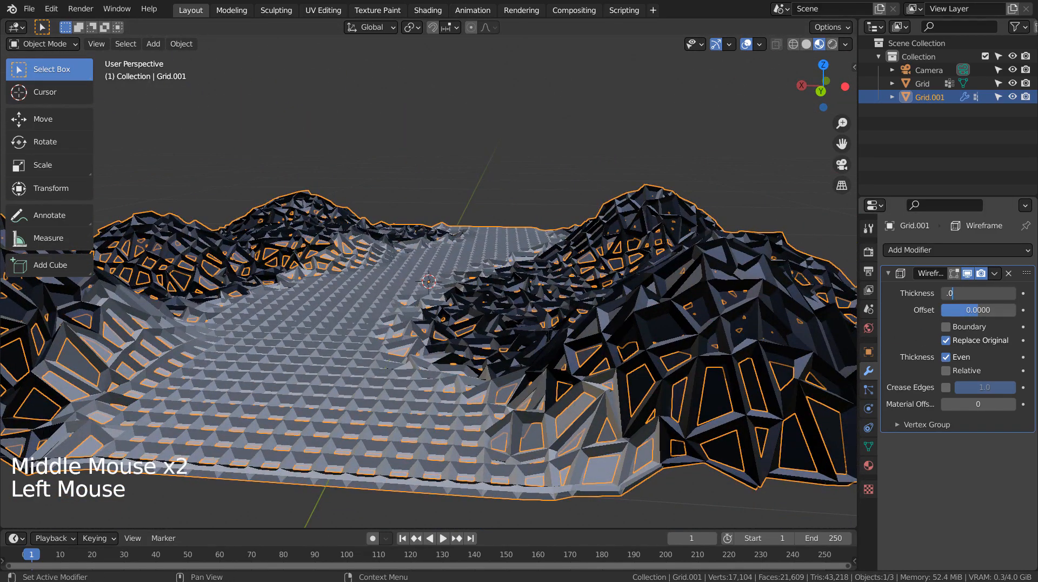
type("0.001")
key("Return")
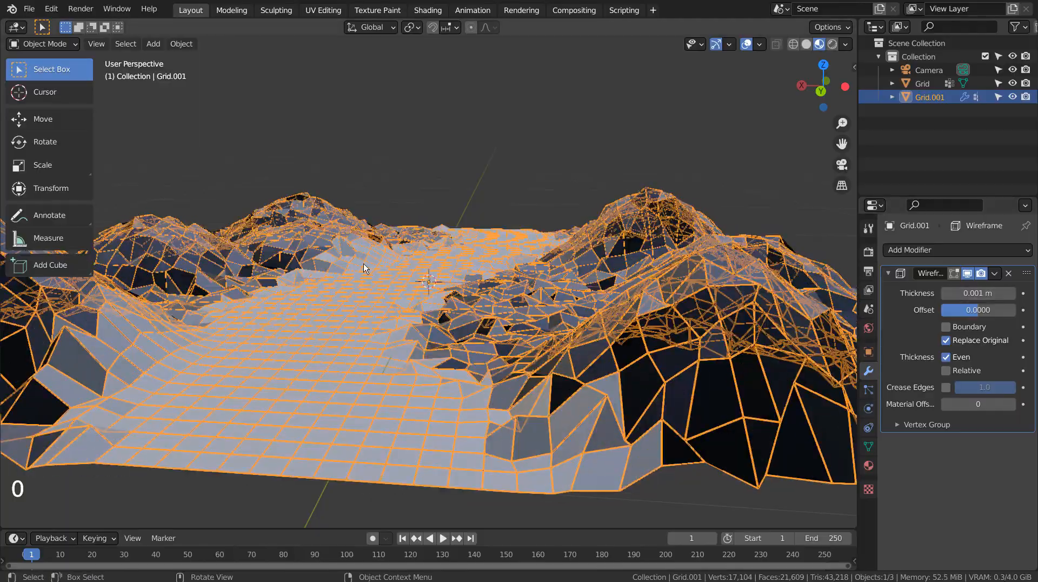
middle_click_drag(369, 324, 690, 361)
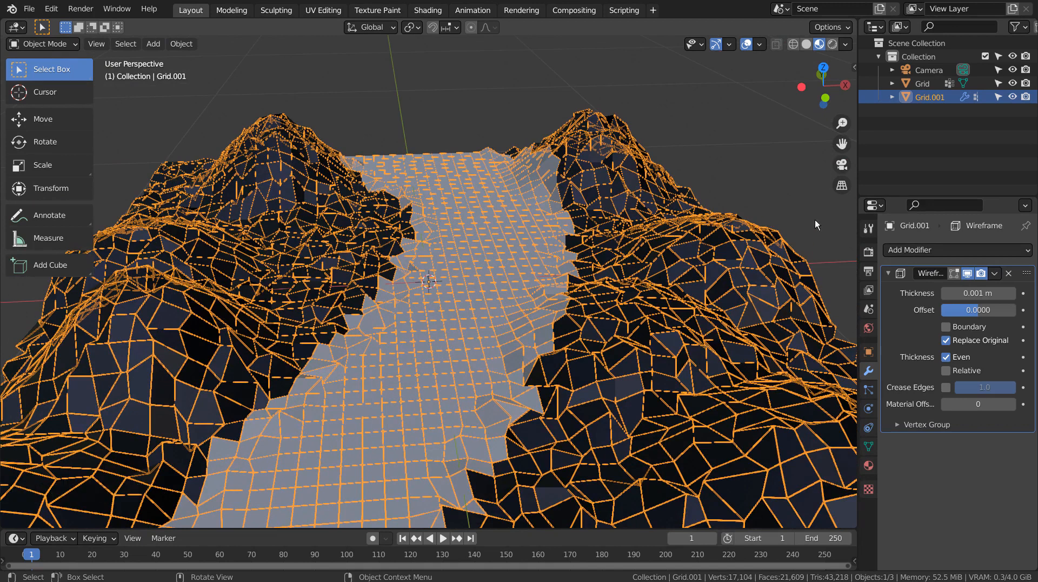
- Try to assign a single material to all faces of the wireframe duplicate Grid.001 in Edit Mode
key("Tab")
key("Tab")
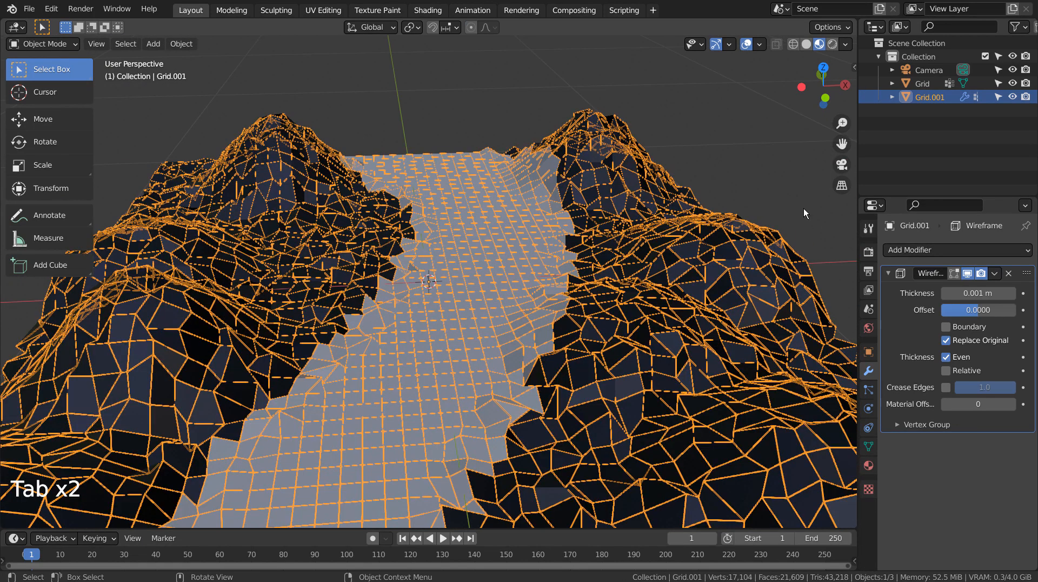
left_click(772, 184)
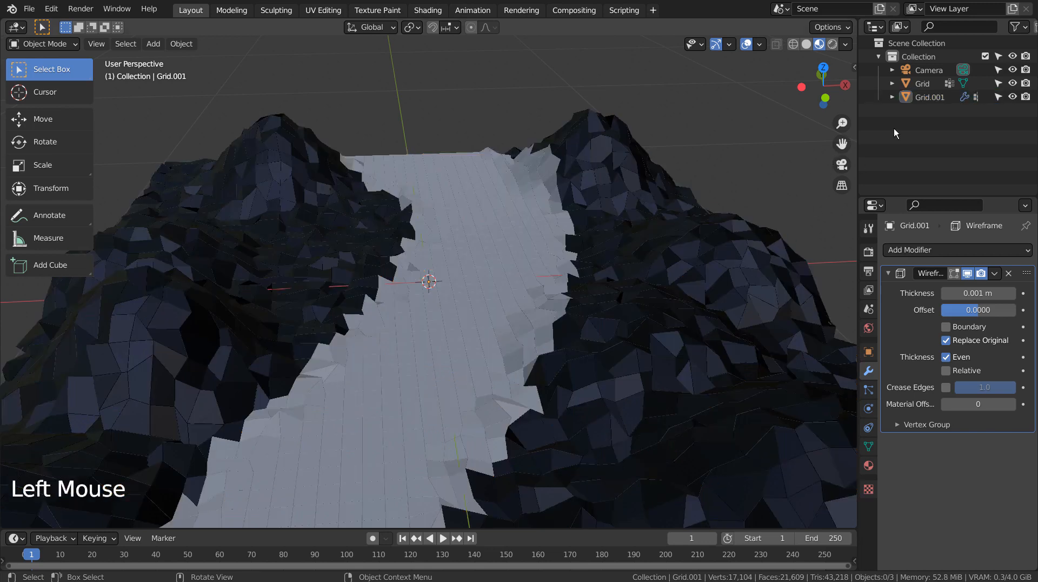
double_click(914, 97)
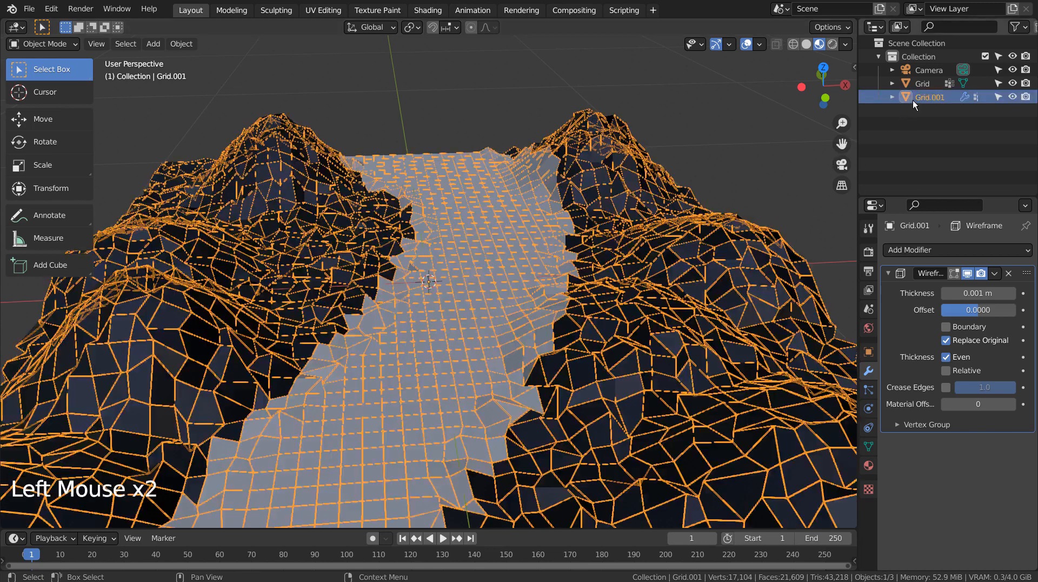
left_click(868, 465)
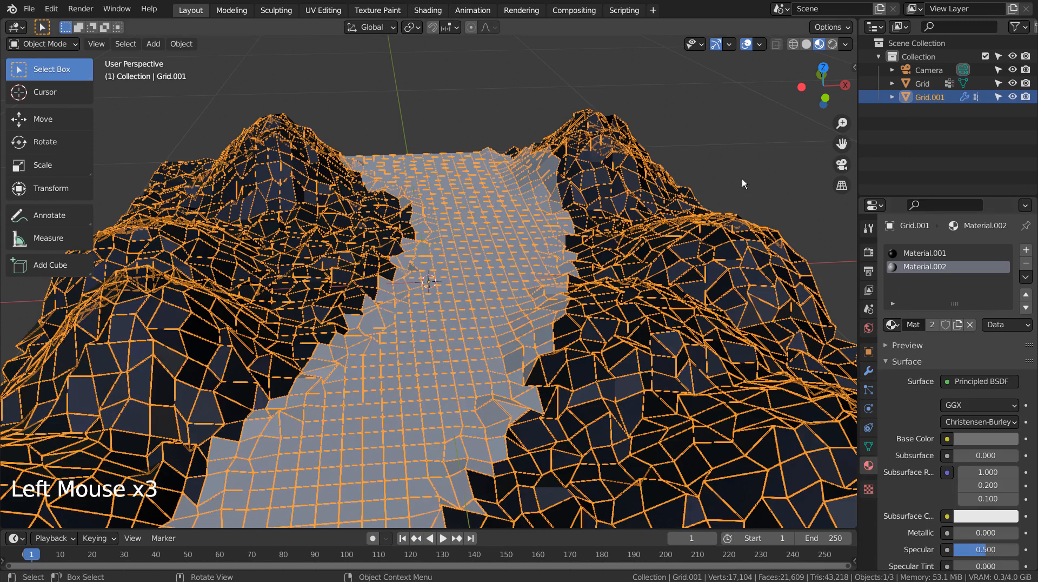
key("Tab")
key("a")
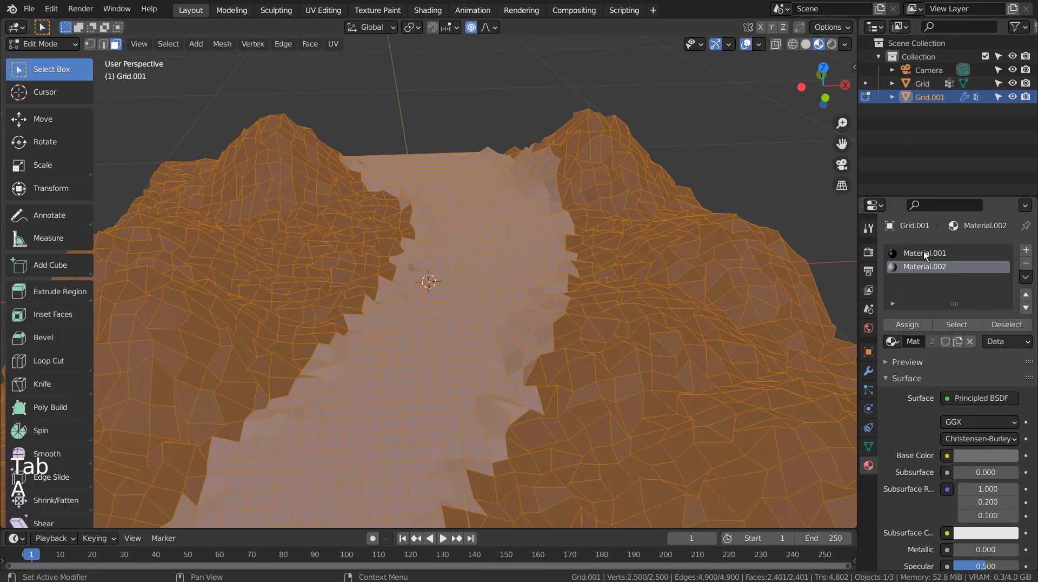
left_click(908, 326)
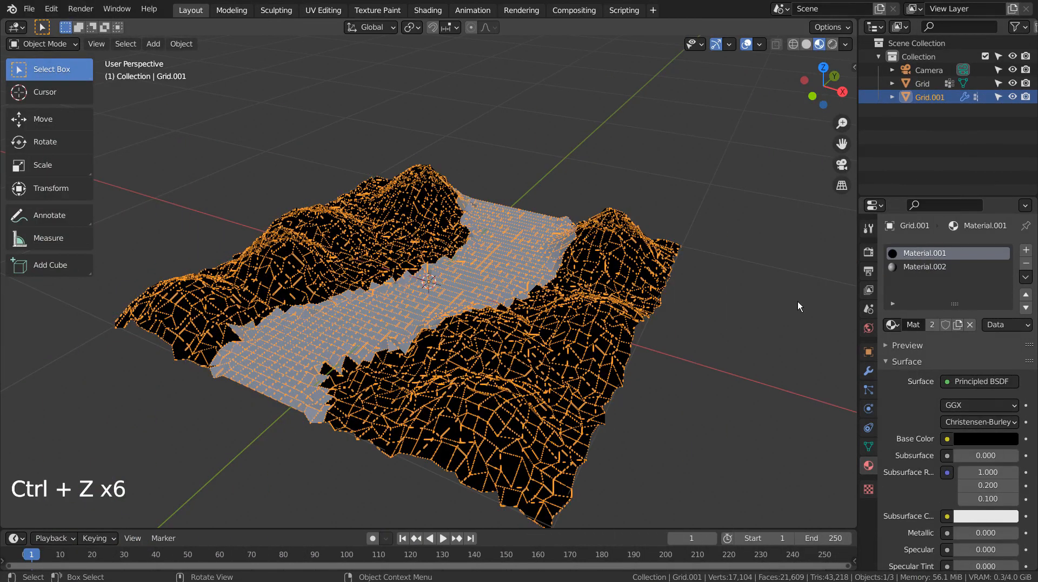
- Make single-user copies of both materials, Material.002 and Material.001, on the wireframe duplicate Grid.001
left_click(798, 300)
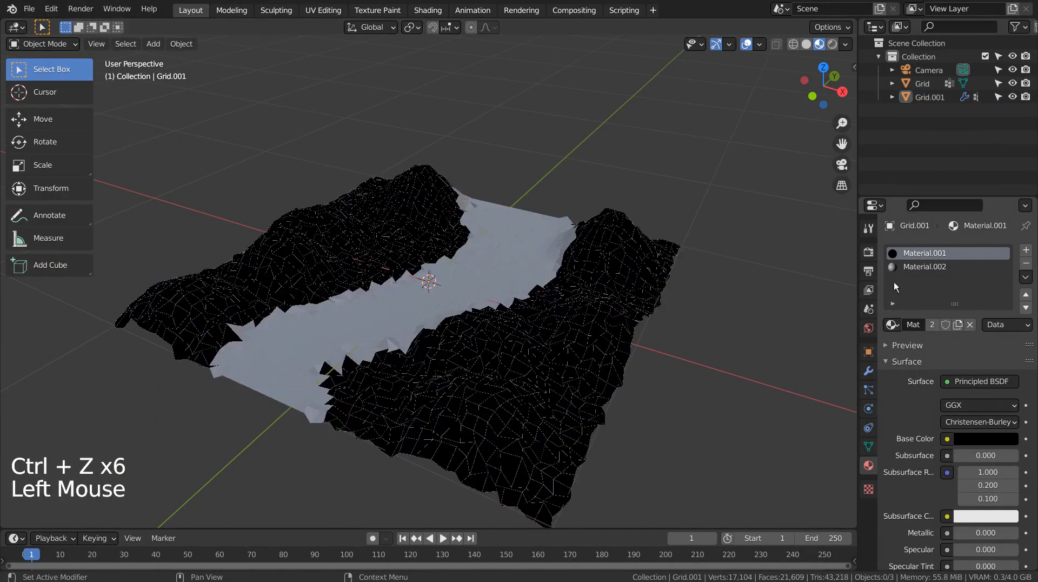
left_click(916, 271)
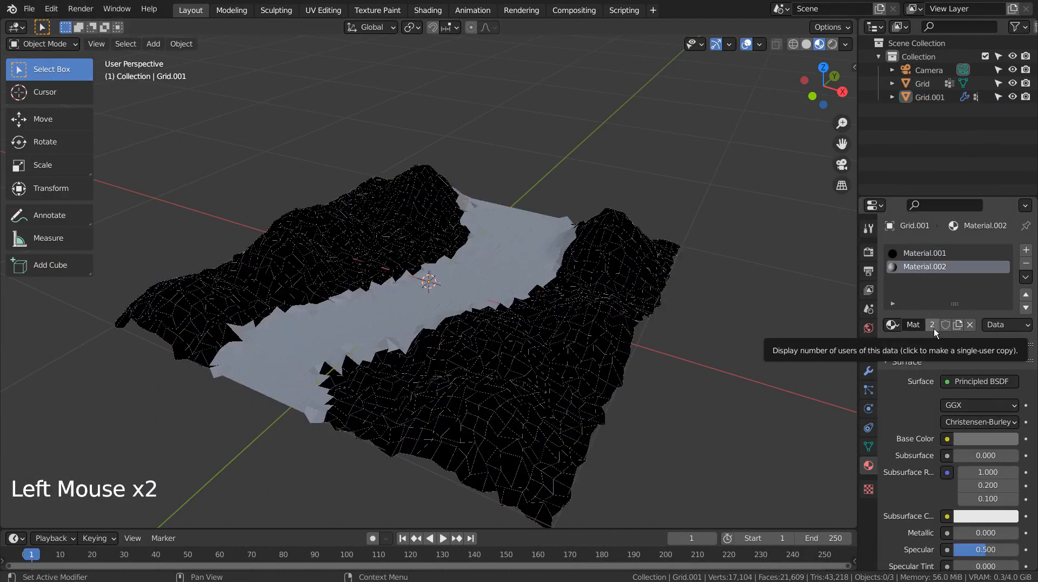
left_click(930, 99)
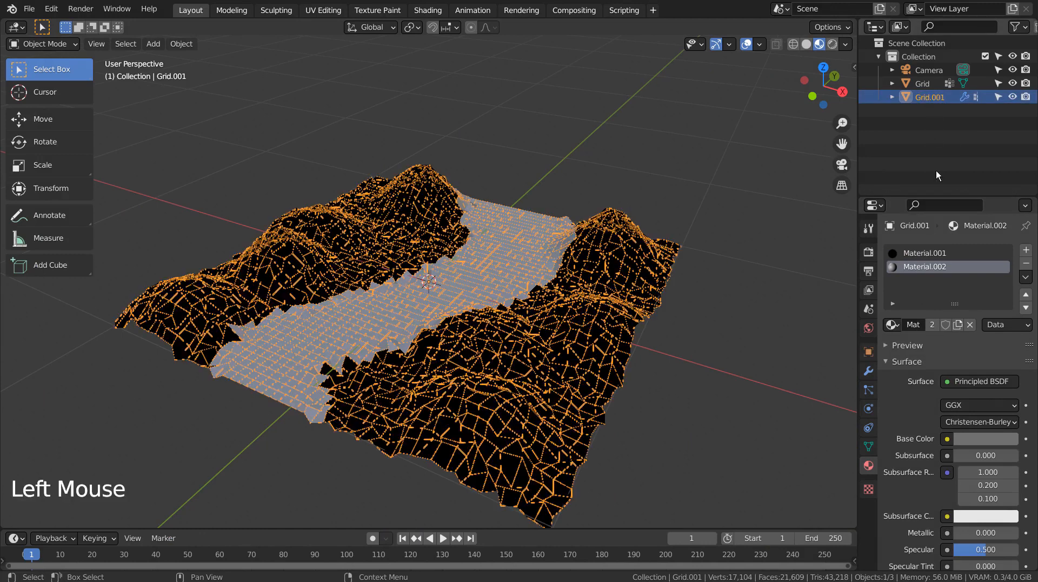
left_click(932, 325)
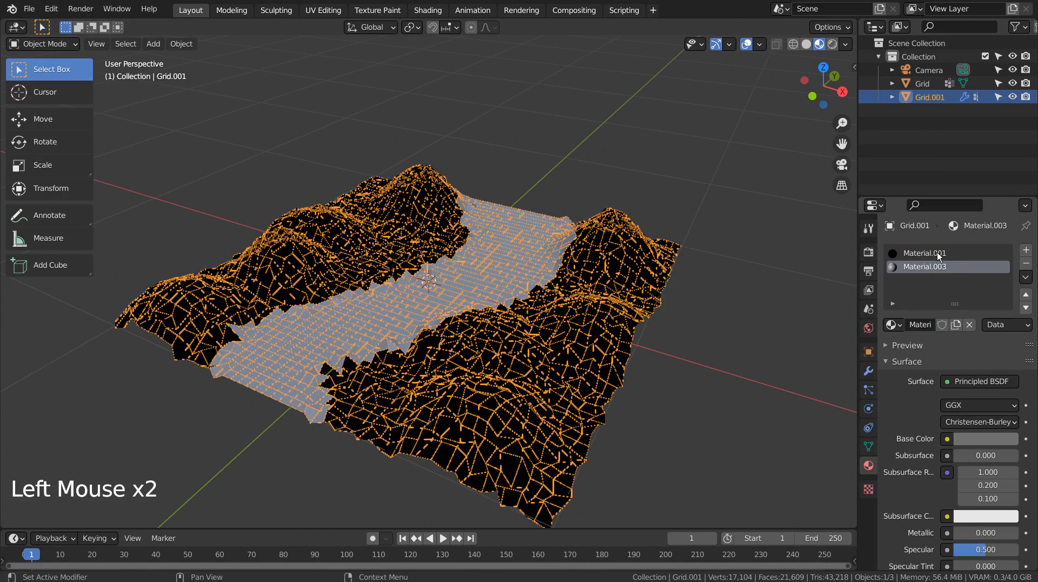
left_click(936, 252)
left_click(935, 328)
- Change the surface of the duplicate's Material.003 to an Emission shader with strength 5, and deselect the object
left_click(934, 268)
left_click(961, 379)
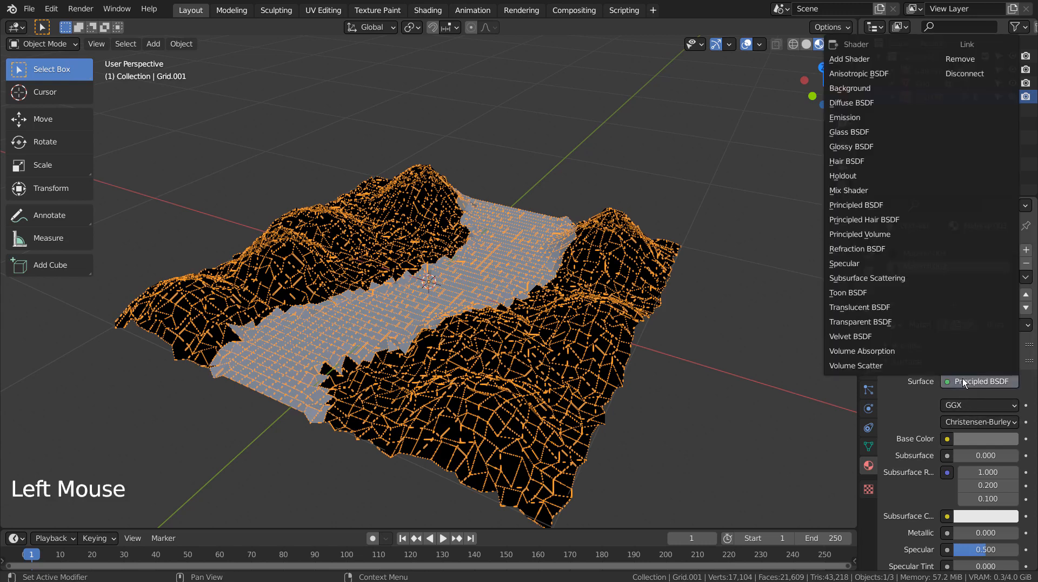
left_click(869, 118)
left_click(997, 421)
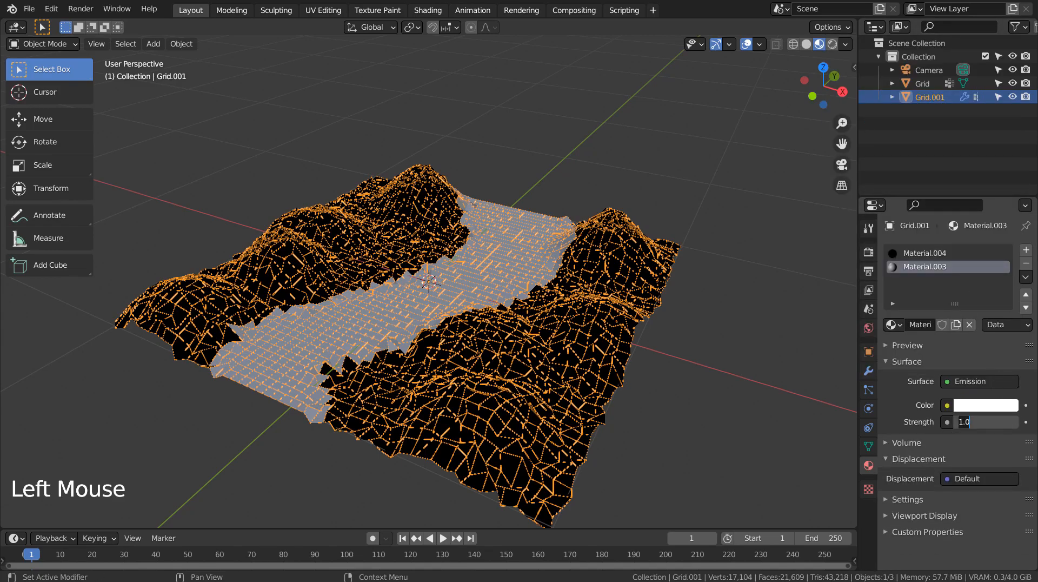
type("5")
key("Return")
left_click(707, 261)
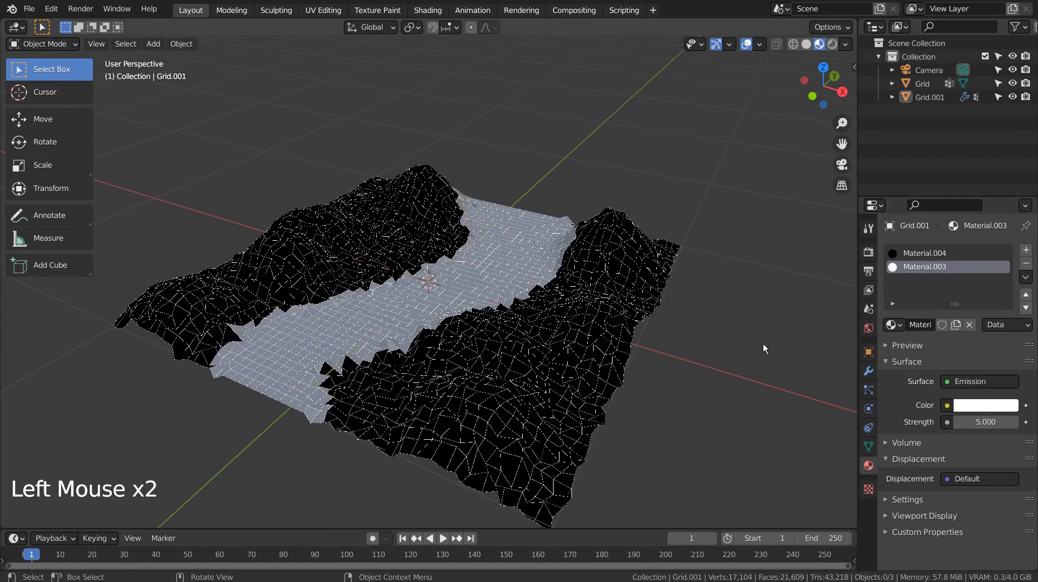
- Switch the render engine to Eevee and enable Bloom
mouse_move(764, 342)
middle_mouse_down()
mouse_move(763, 379)
mouse_move(561, 371)
middle_mouse_up()
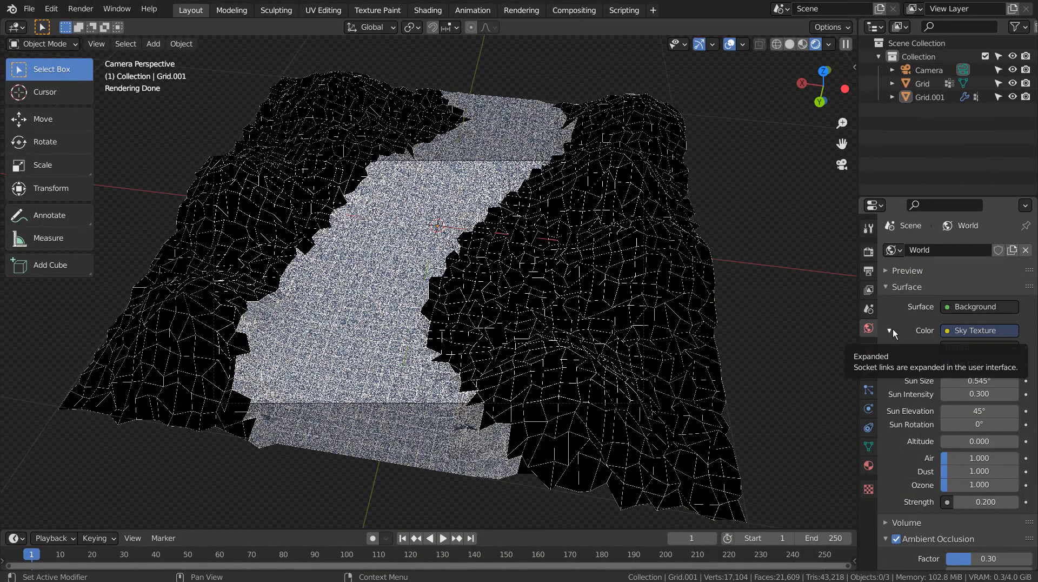
left_click(869, 251)
left_click(1011, 249)
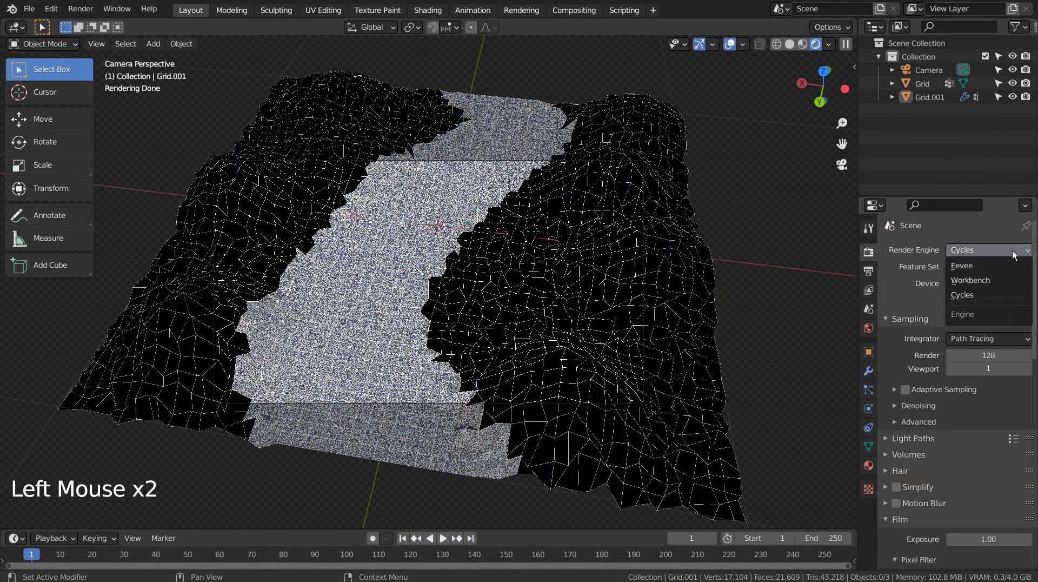
left_click(1008, 267)
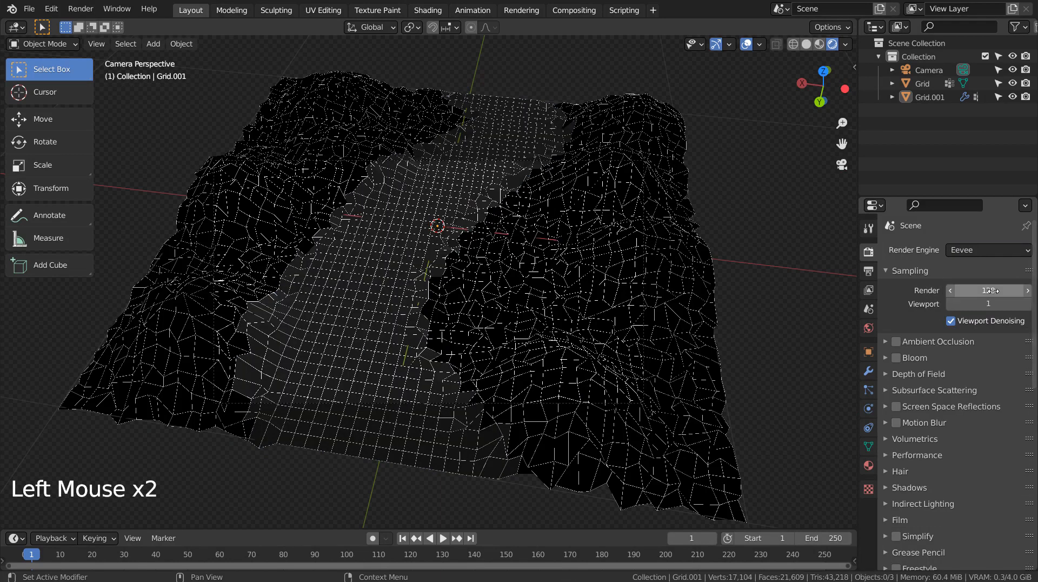
left_click(896, 358)
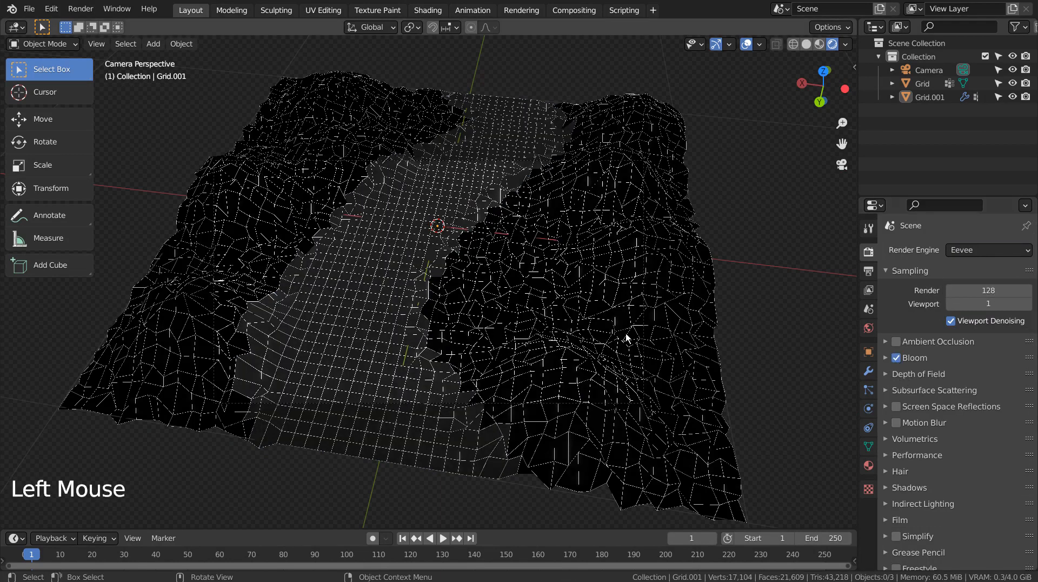
- Set the emission strength of Material.003 on Grid.001 to 35 and deselect the object
left_click(902, 97)
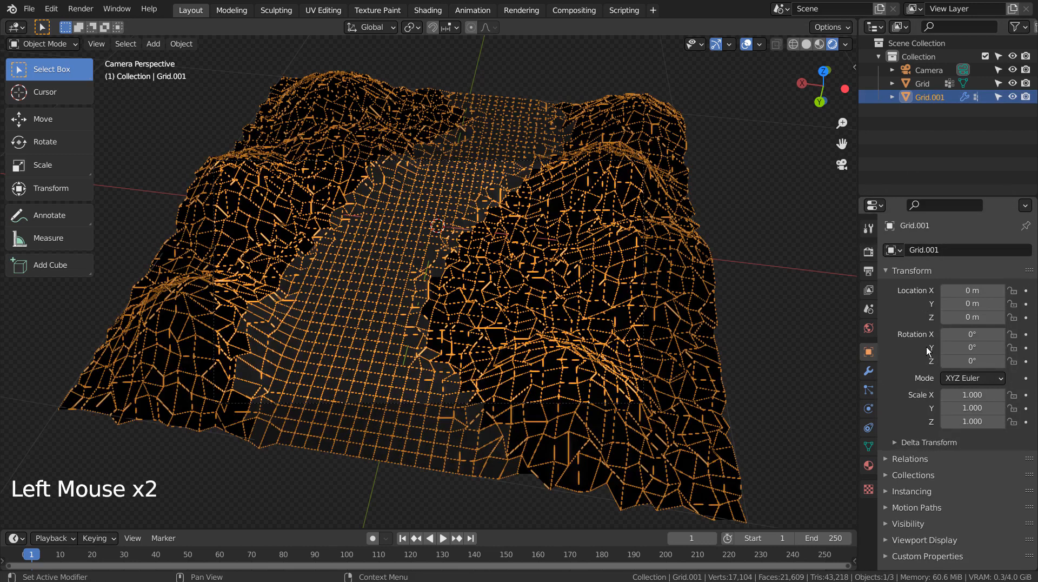
left_click(868, 464)
left_click(968, 455)
type("35")
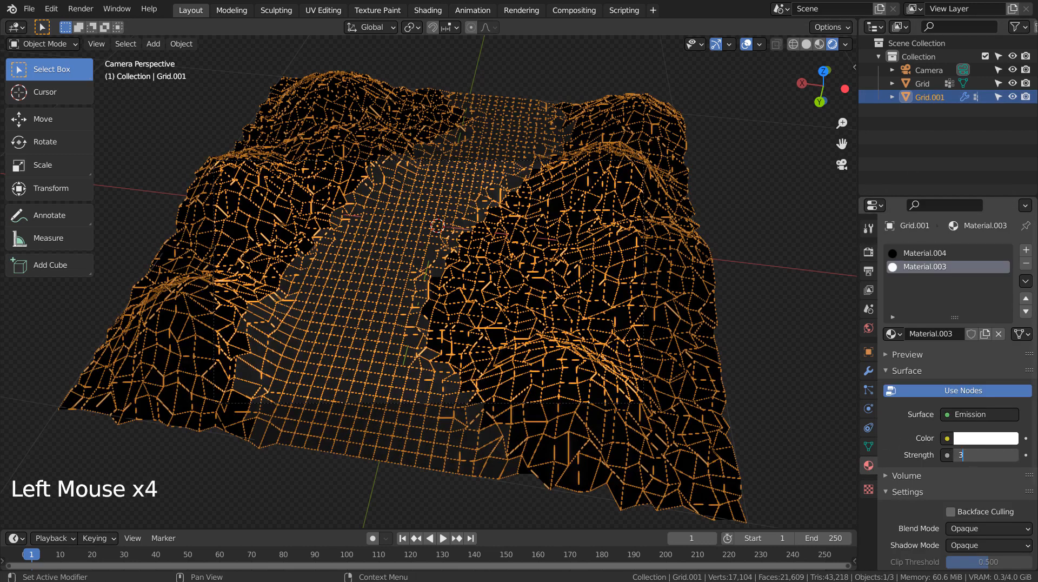
key("Return")
left_click(803, 327)
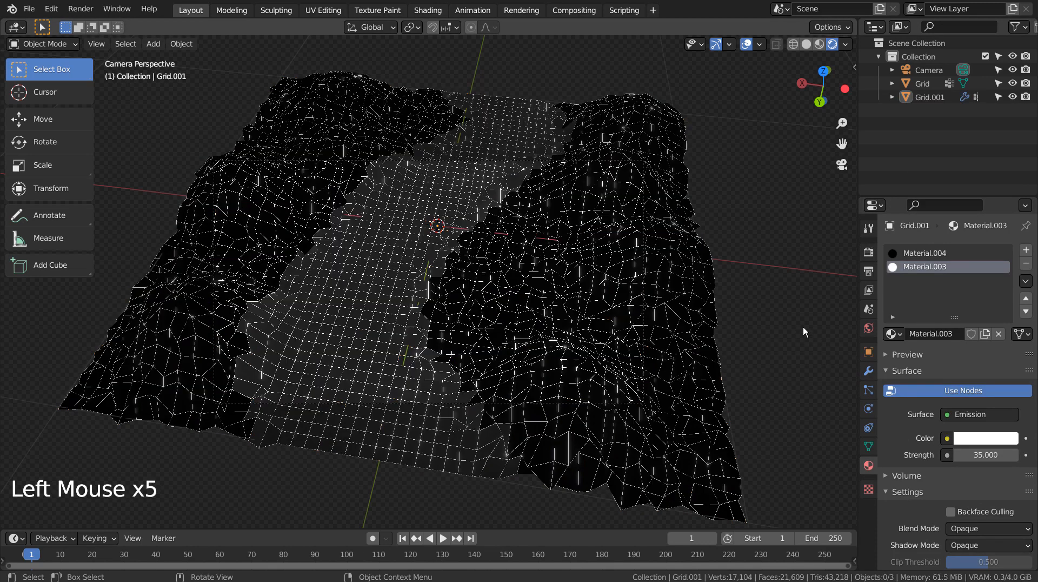
- Set the Wireframe modifier thickness on Grid.001 to 0.01 m and deselect the object
left_click(638, 280)
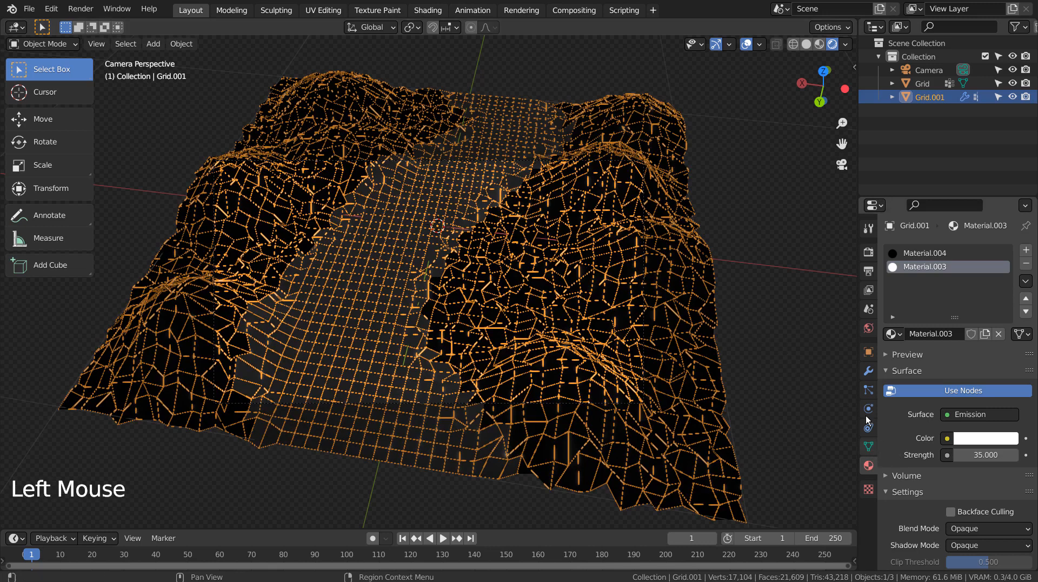
left_click(868, 371)
left_click(973, 293)
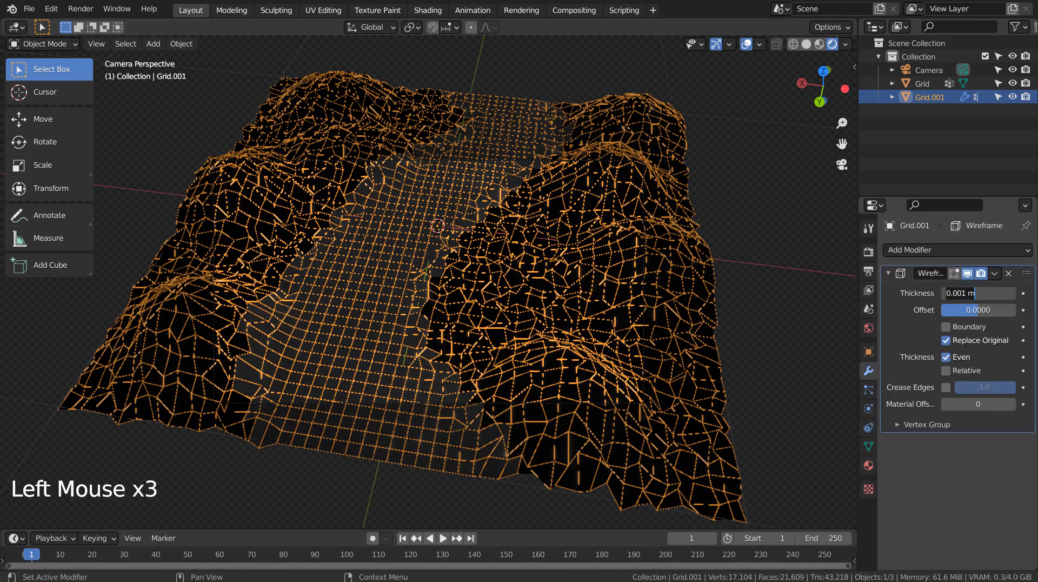
key("Right")
key("BackSpace")
key("BackSpace")
key("Return")
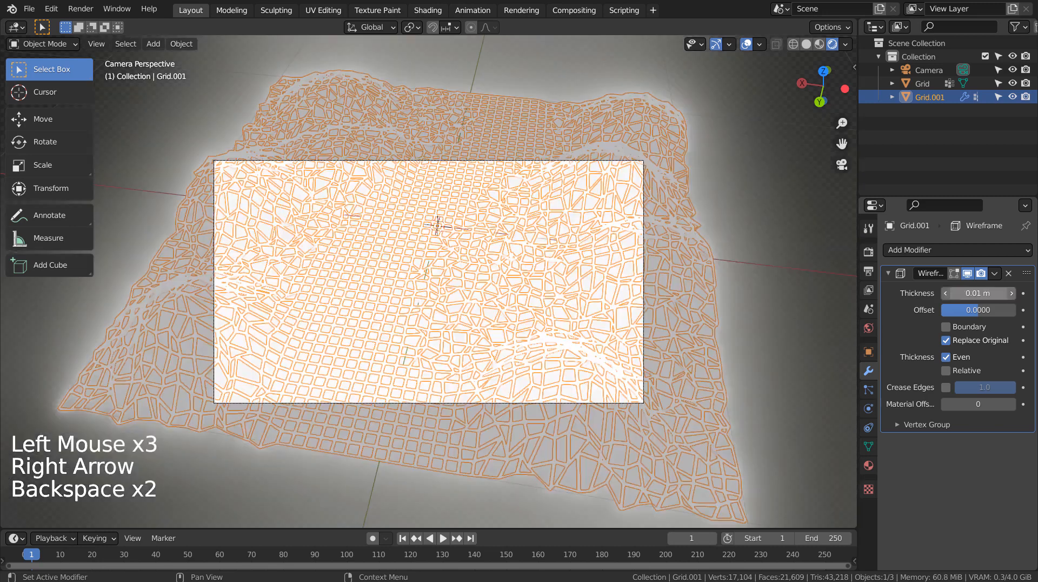
left_click(801, 321)
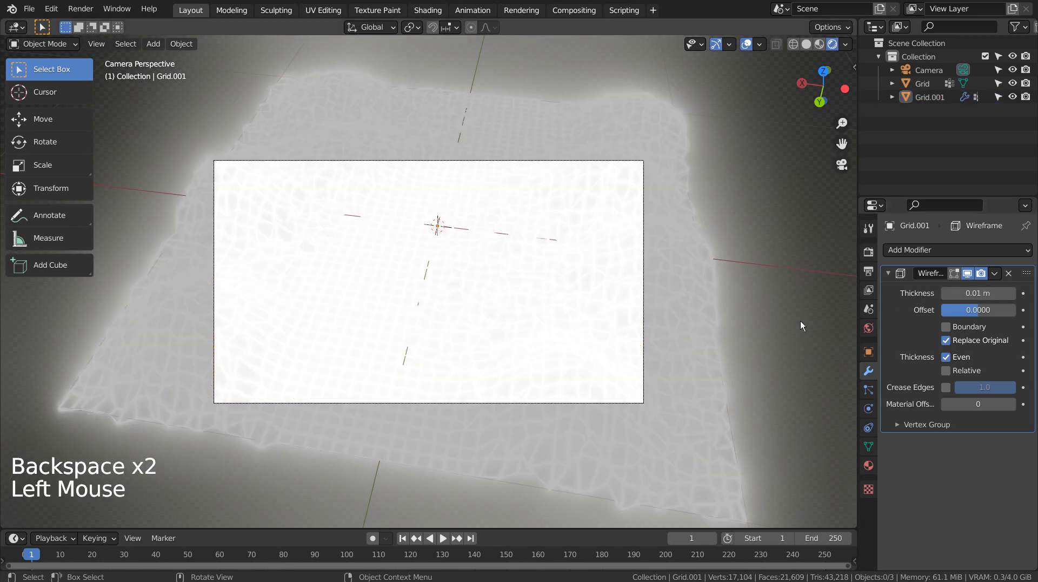
- Reduce the Wireframe modifier thickness on Grid.001 to 0.005 m and deselect the object
left_click(929, 97)
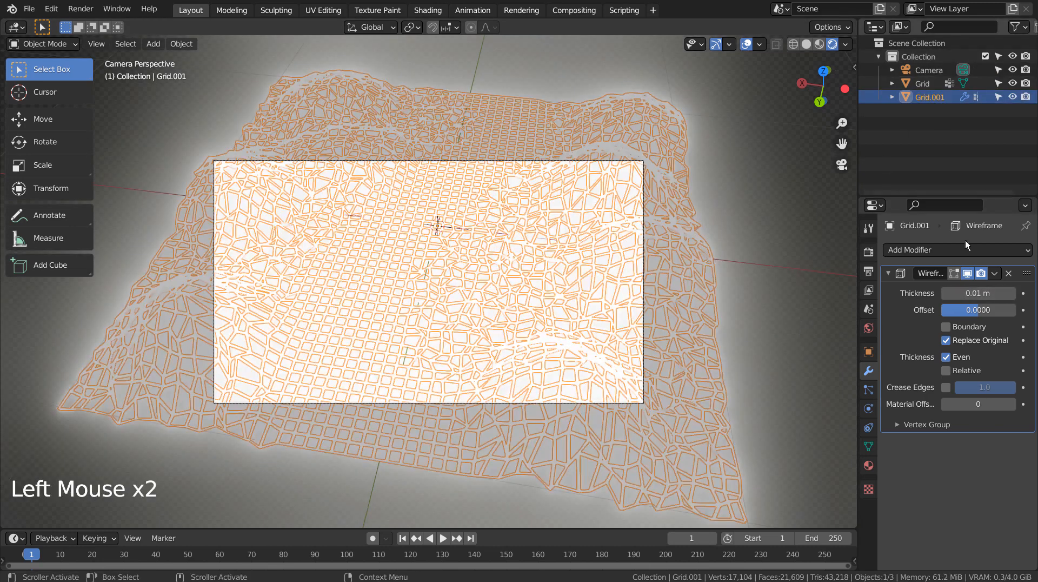
left_click(973, 293)
key("BackSpace")
key("BackSpace")
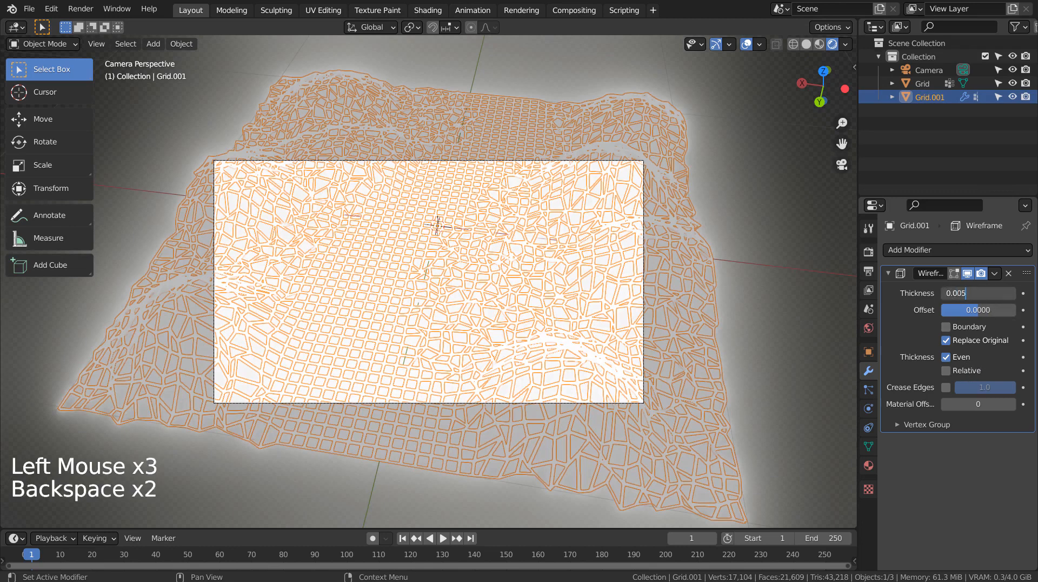
key("Return")
left_click(818, 299)
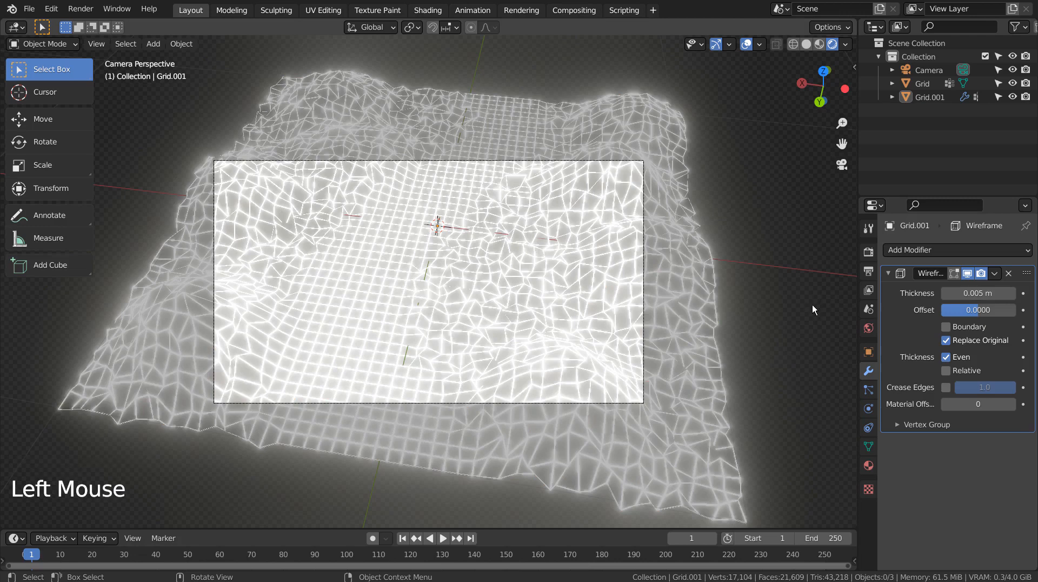
- Lower the emission strength of Material.003, trying 15 and settling on 5
left_click(868, 465)
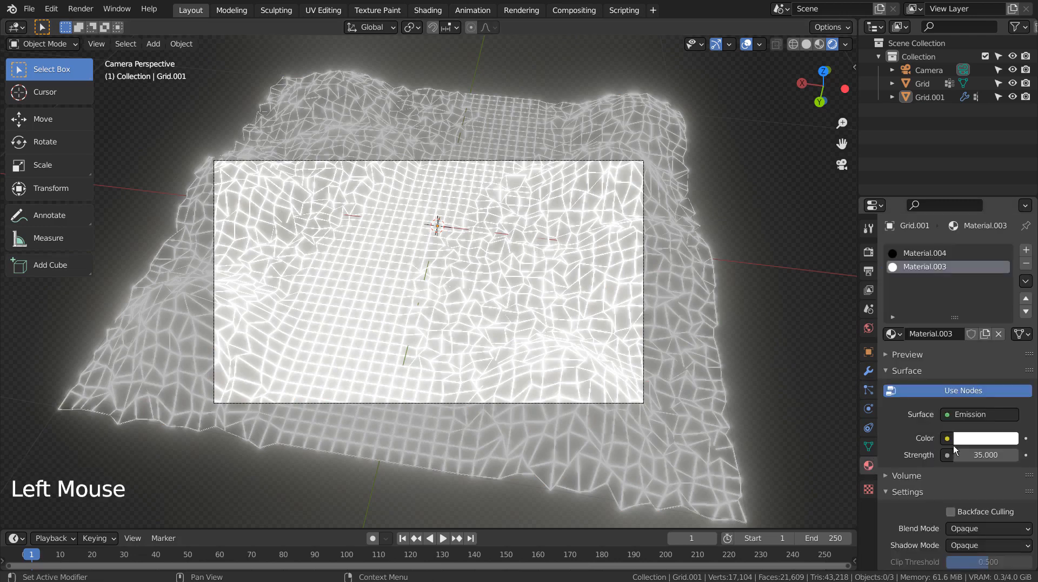
left_click(977, 456)
type("15")
key("Return")
left_click(975, 457)
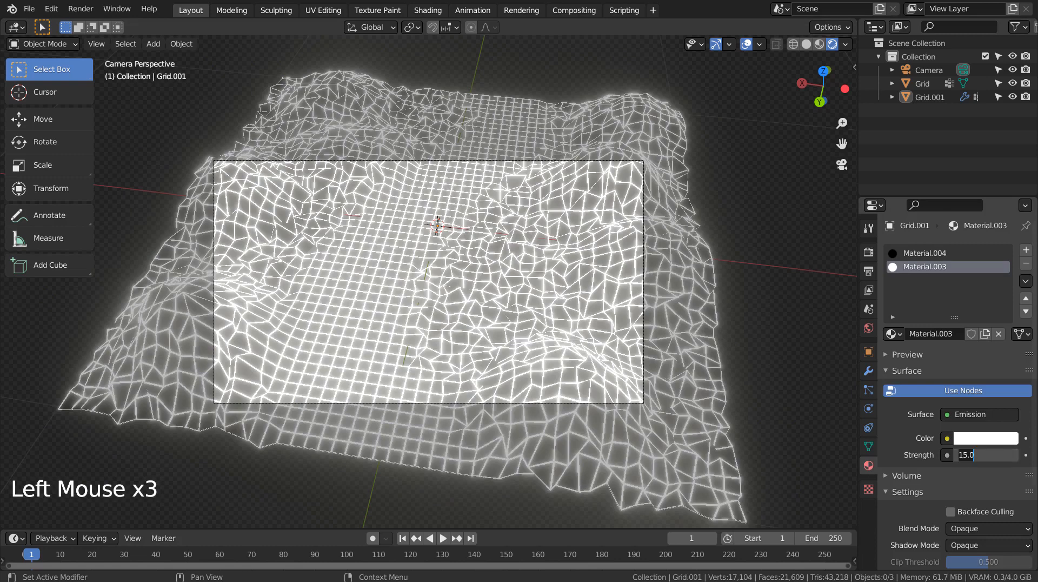
type("5")
key("Return")
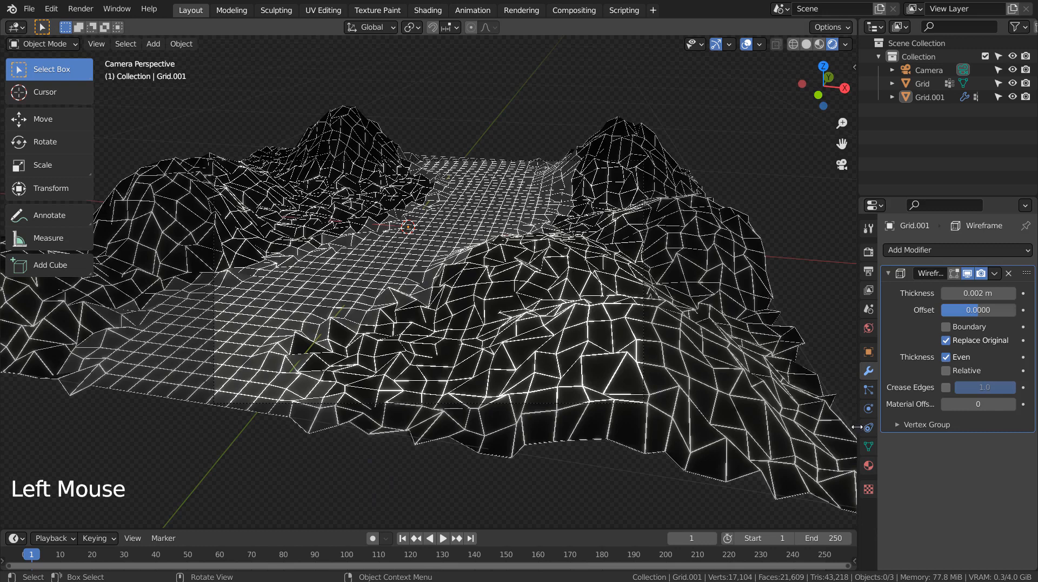
- Raise the emission strength of Material.003, trying 15 and settling on 35
left_click(868, 466)
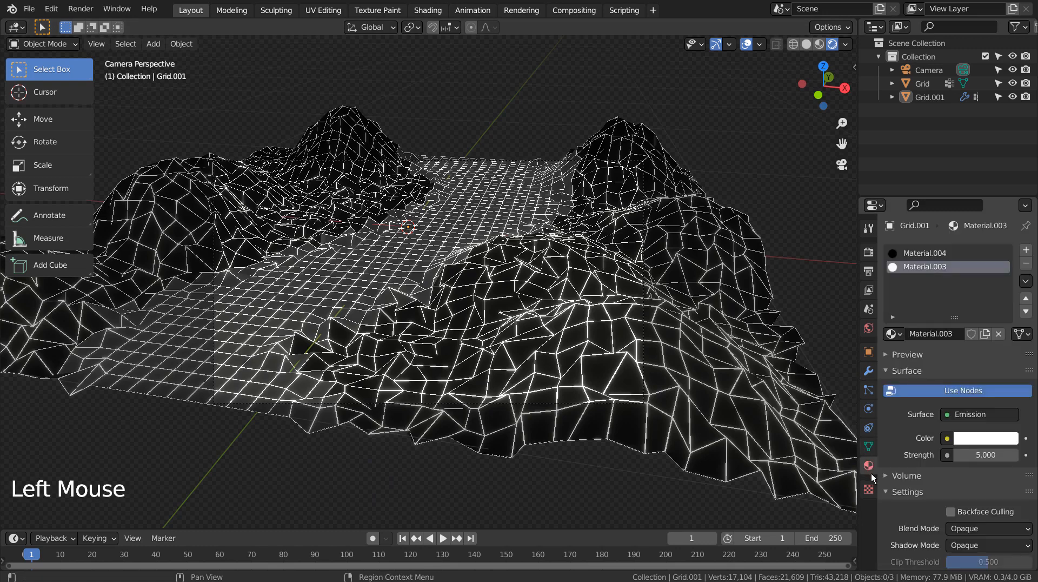
left_click(1009, 455)
type("15")
key("Return")
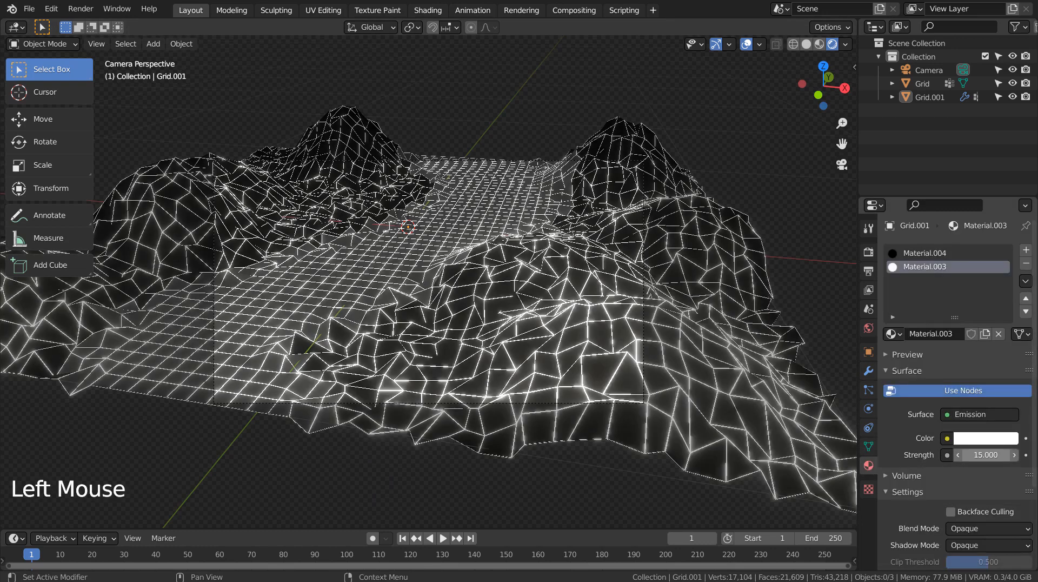
double_click(986, 454)
type("35")
key("Return")
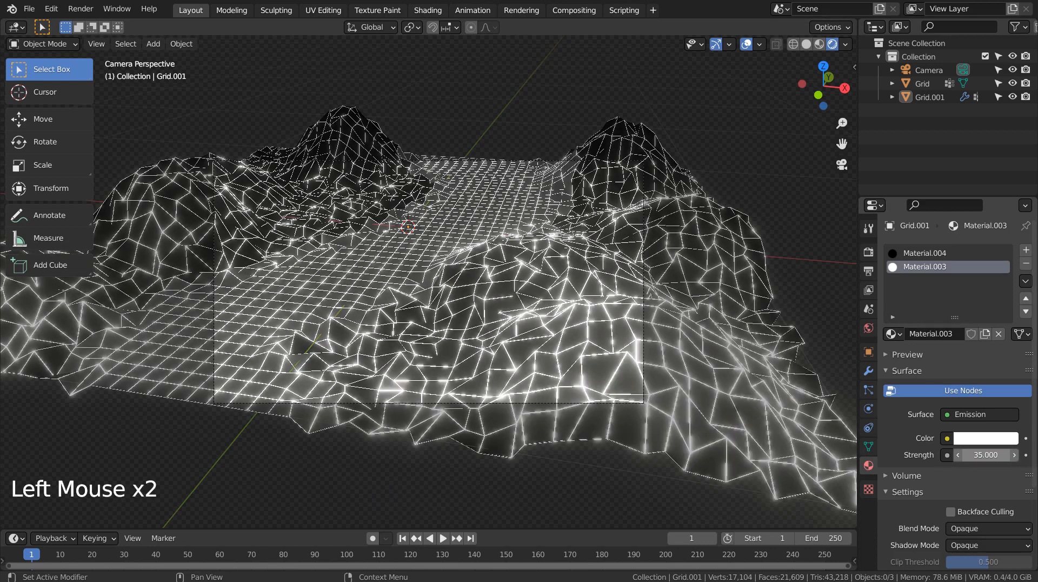
left_click(818, 235)
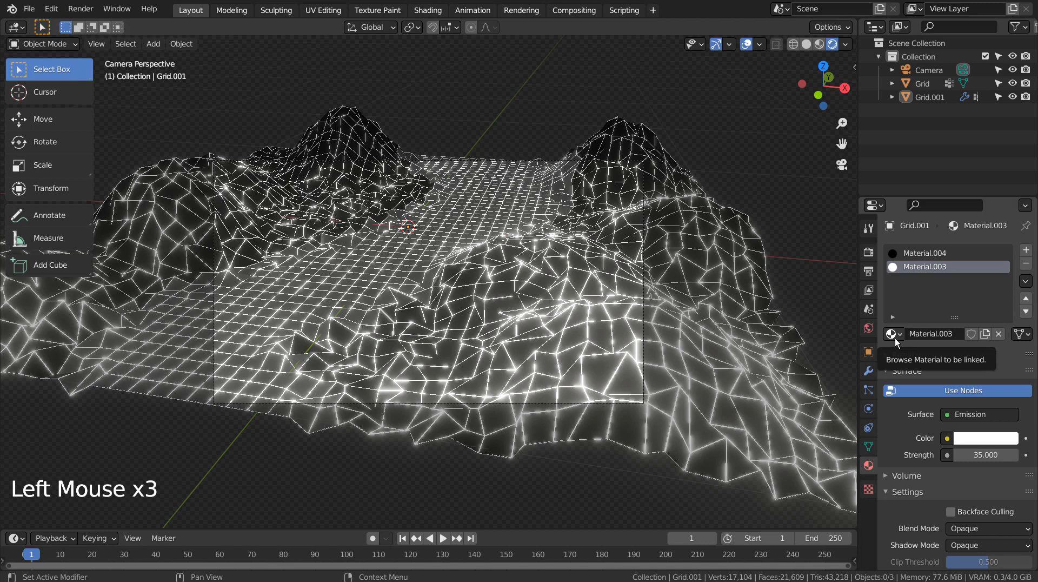
- Make the emission color of Material.003 green and raise its strength to 355, trying 155 first
left_click(975, 439)
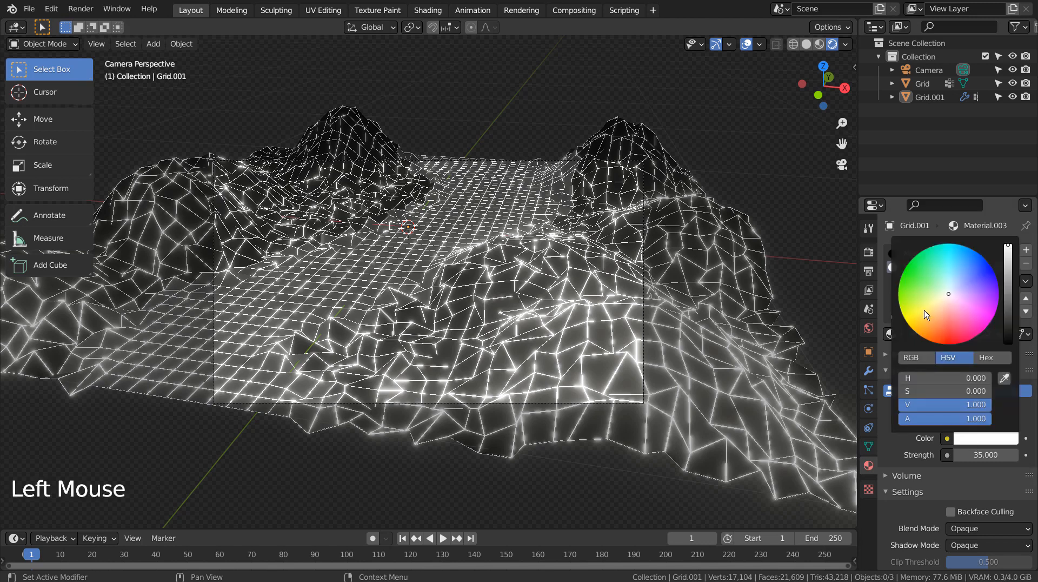
left_click_drag(926, 315, 930, 277)
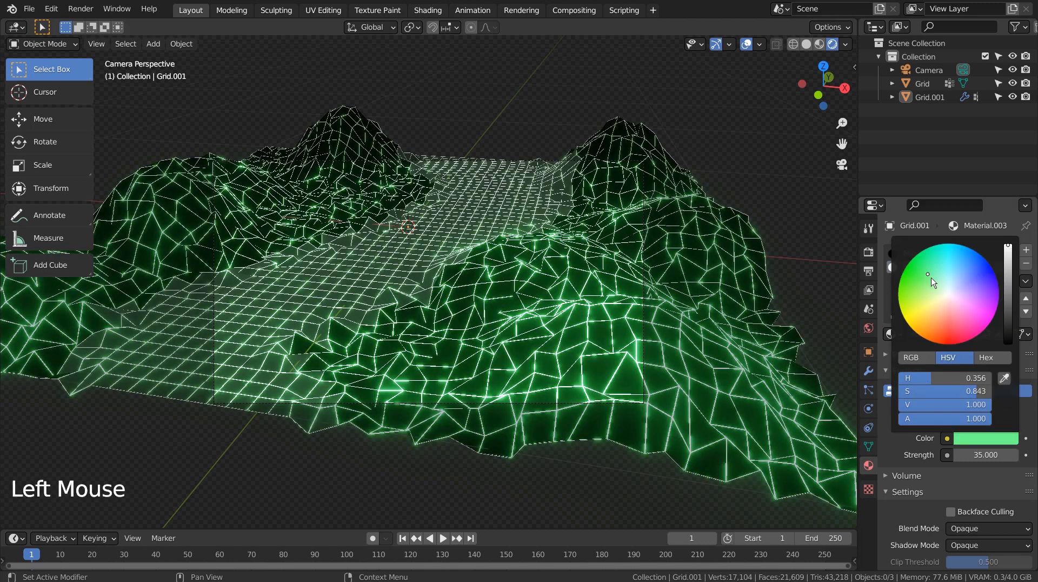
left_click(788, 192)
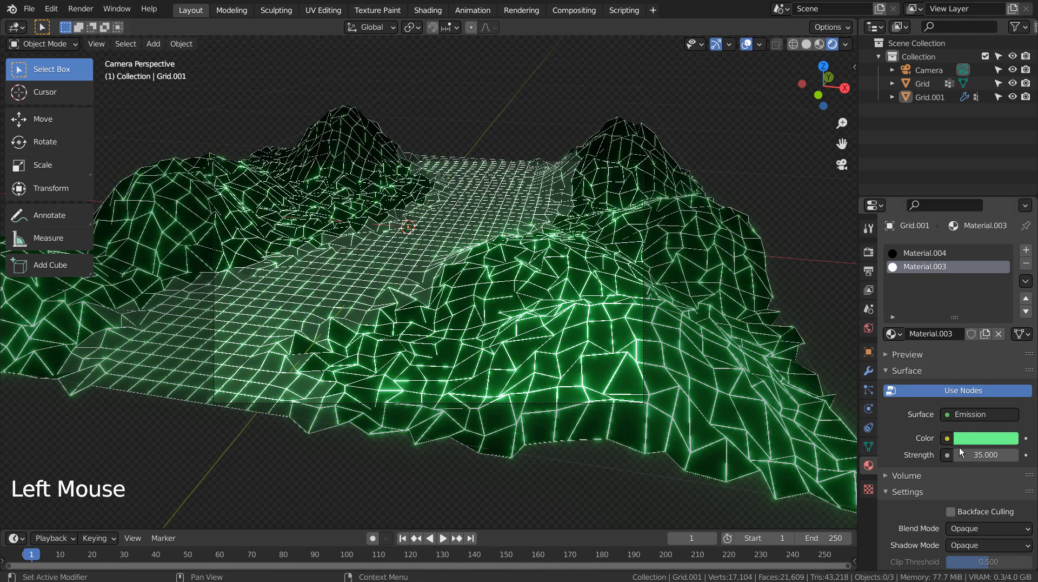
left_click(978, 455)
type("155")
key("Return")
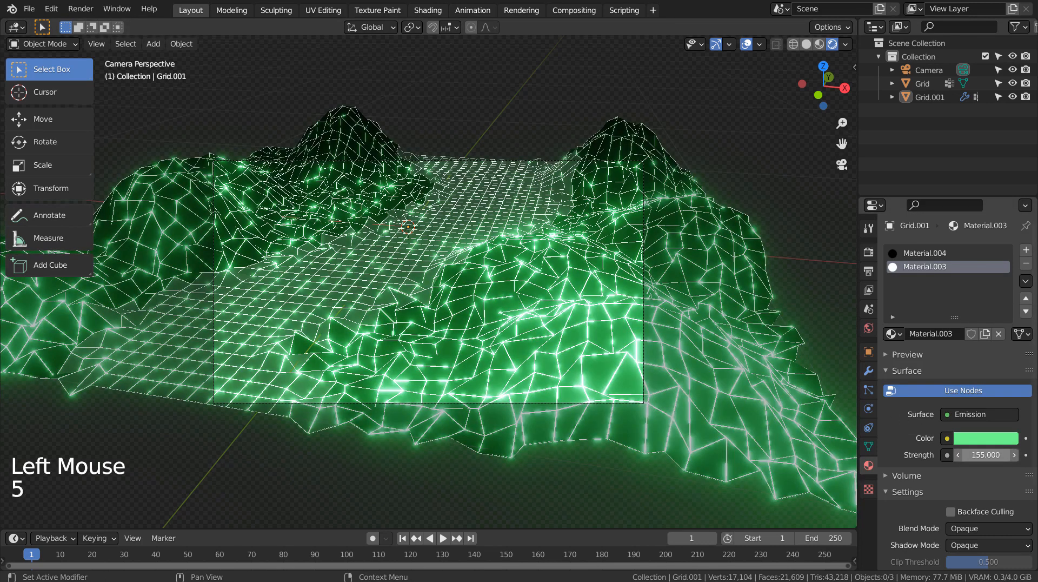
left_click(985, 455)
type("355")
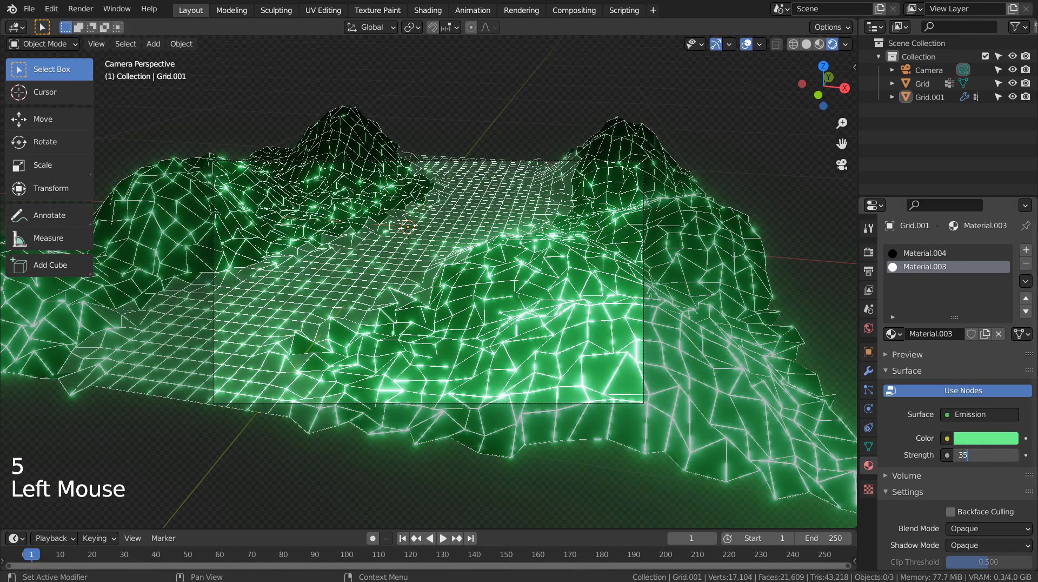
key("Return")
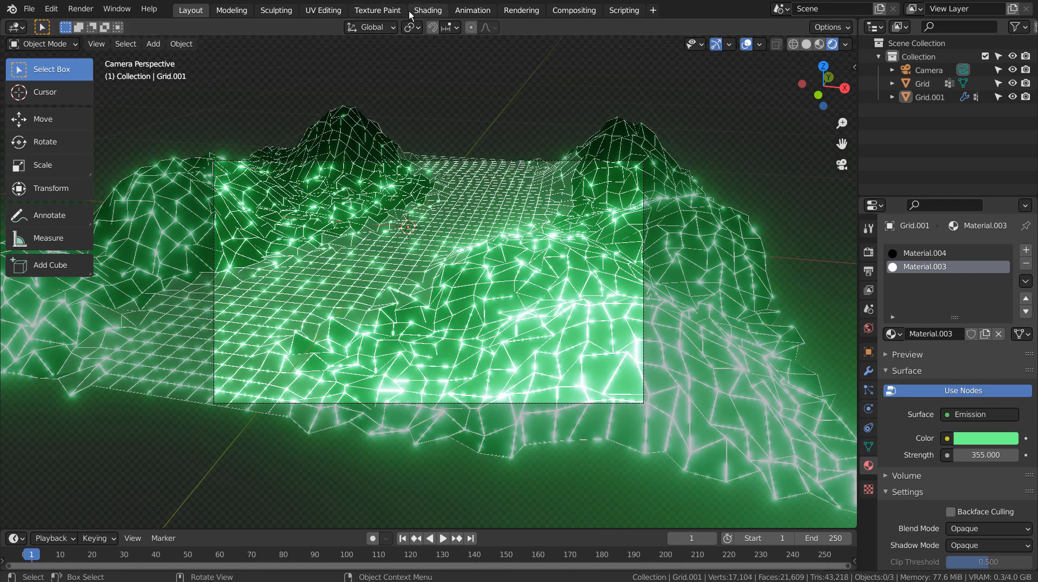
- Switch to the Shading workspace and add a ColorRamp node beside the Emission node of Material.003
left_click(426, 11)
middle_click_drag(479, 381, 595, 485, "shift")
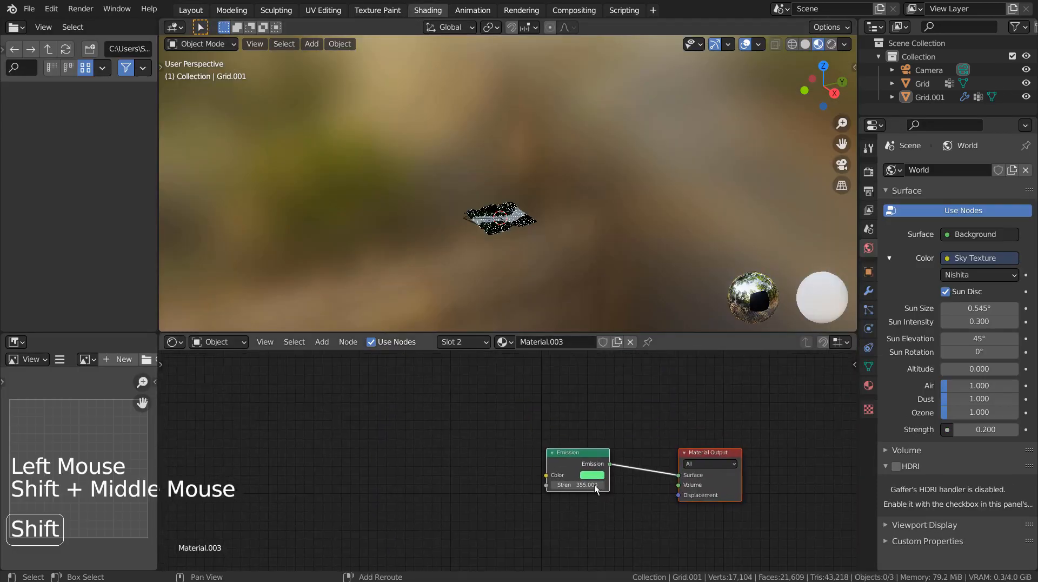
key("shift+a")
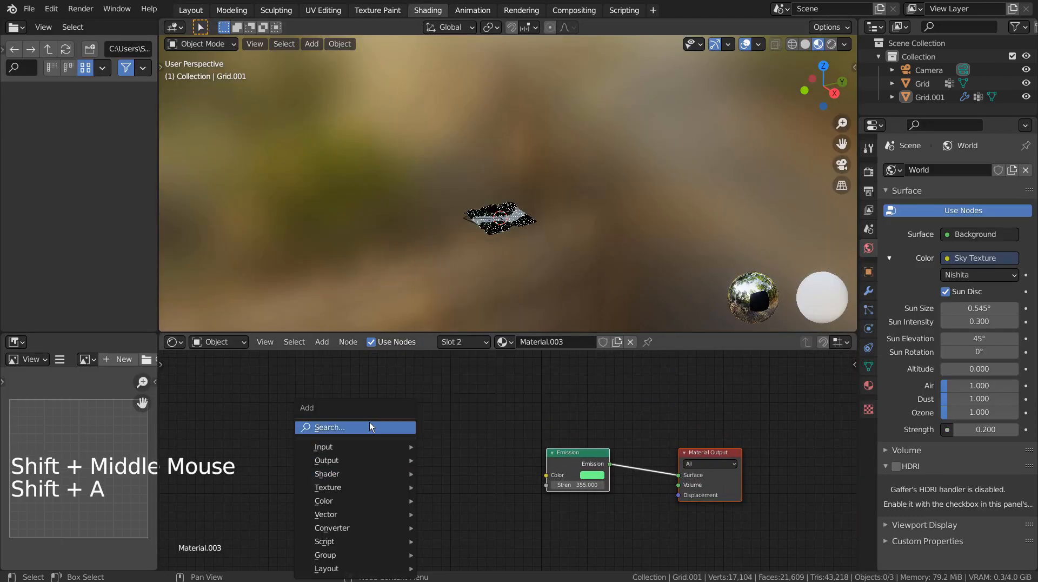
type("c")
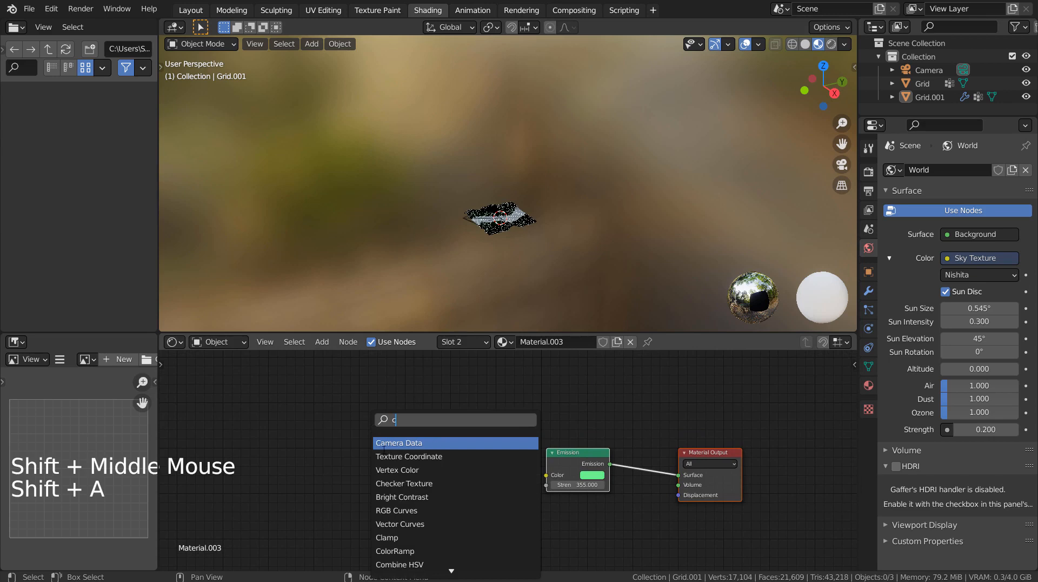
left_click(413, 550)
left_click(410, 488)
- Add a Gradient Texture node and connect its Color to the ColorRamp's Fac, and the ColorRamp's Color to the Emission Color
key("shift+a")
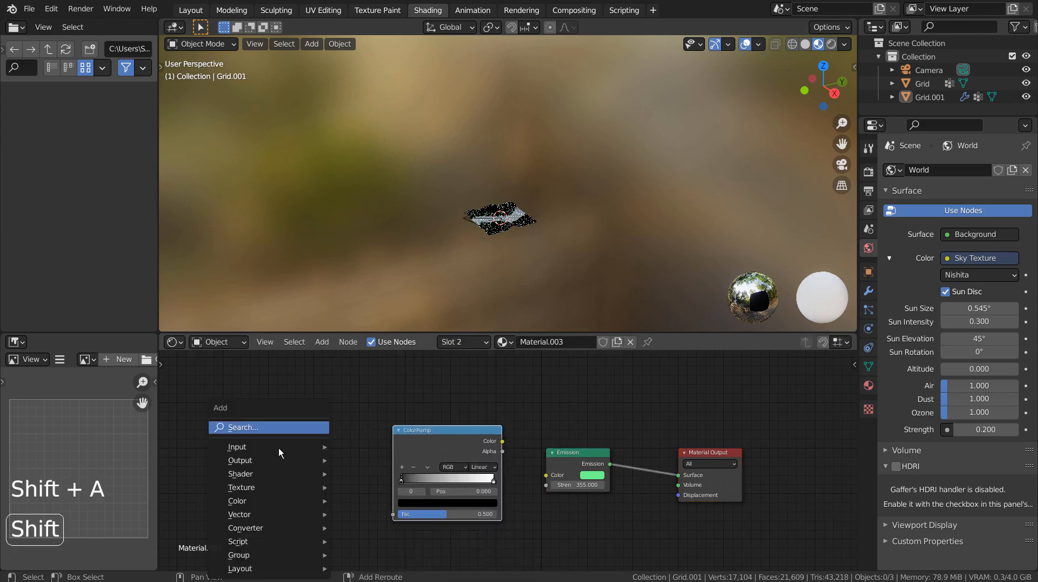
left_click(260, 423)
type("grad")
key("Return")
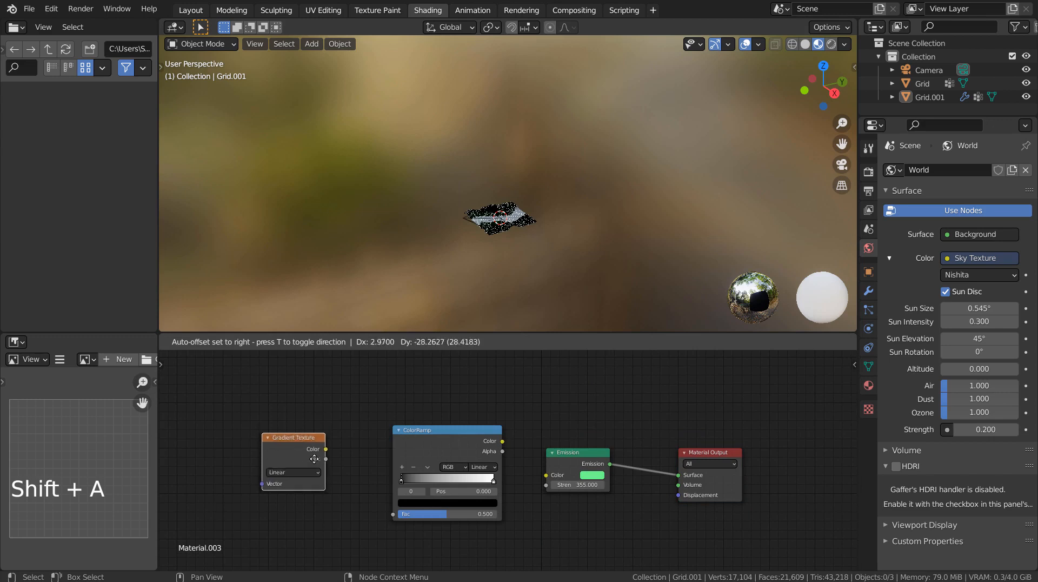
left_click(273, 440)
left_click_drag(502, 441, 557, 480)
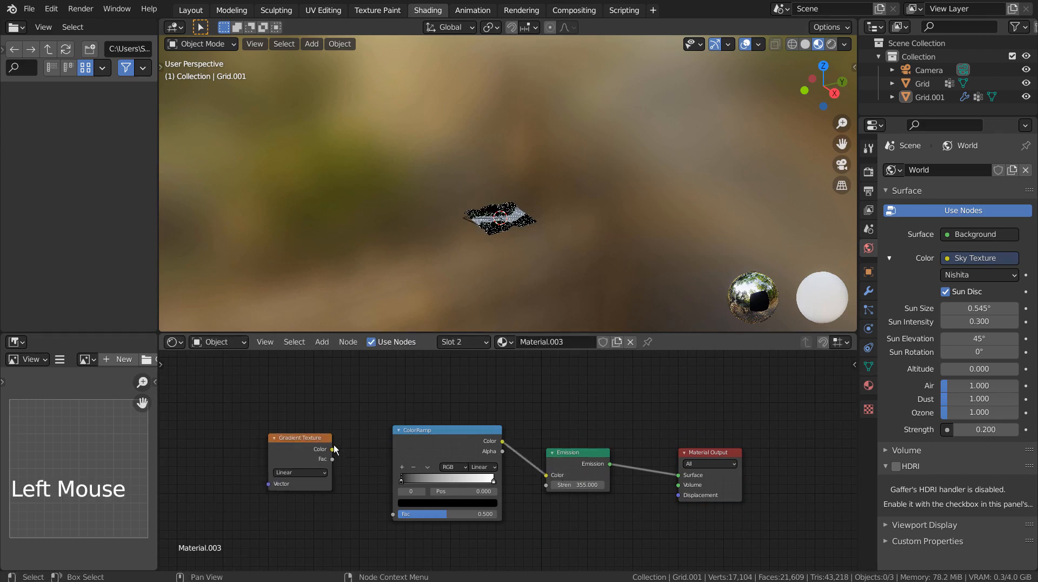
left_click_drag(333, 448, 391, 515)
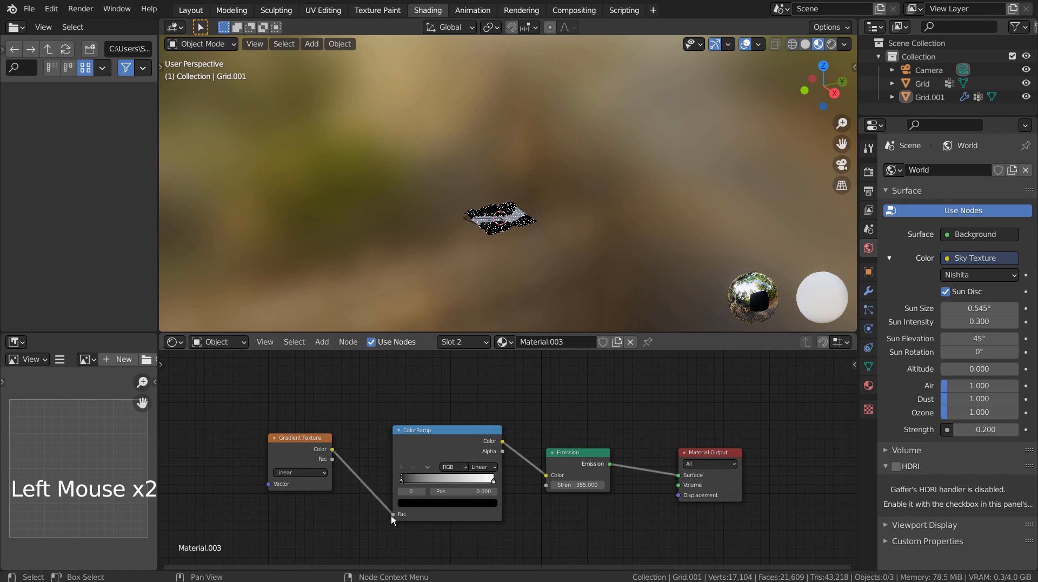
- Change the ColorRamp's first stop at position 0 to a bright, saturated green
left_click(408, 504)
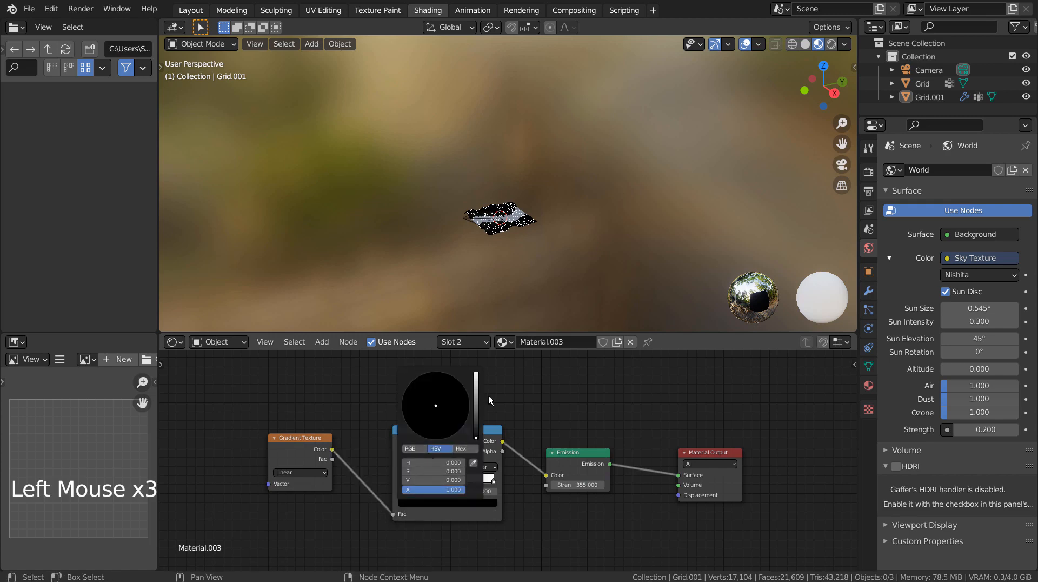
left_click_drag(478, 418, 476, 373)
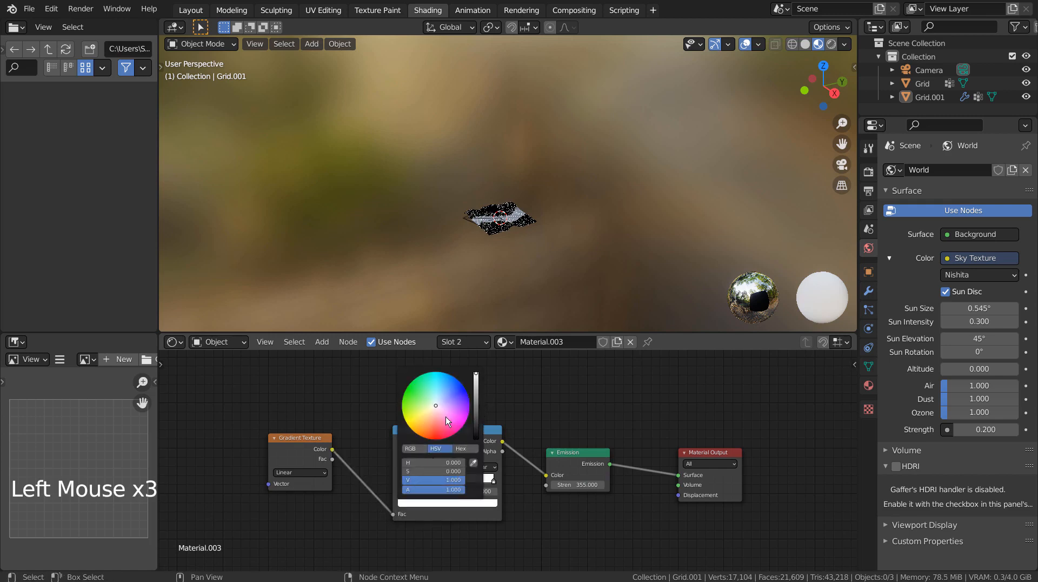
left_click(408, 394)
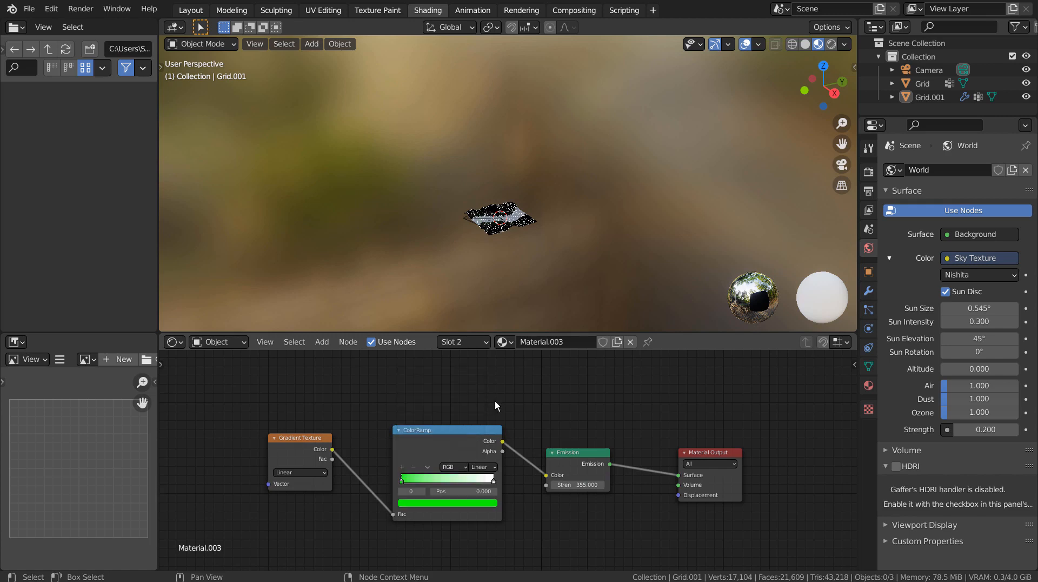
- Change the ColorRamp's end stop at position 1 to a saturated blue
left_click(494, 480)
left_click(481, 508)
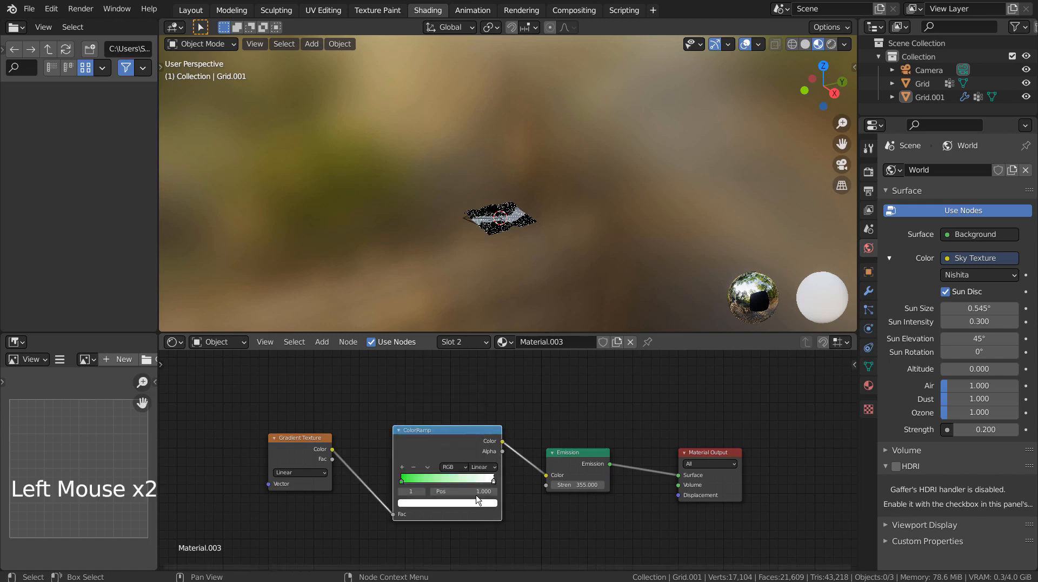
left_click(457, 511)
left_click(457, 502)
left_click_drag(460, 385, 455, 378)
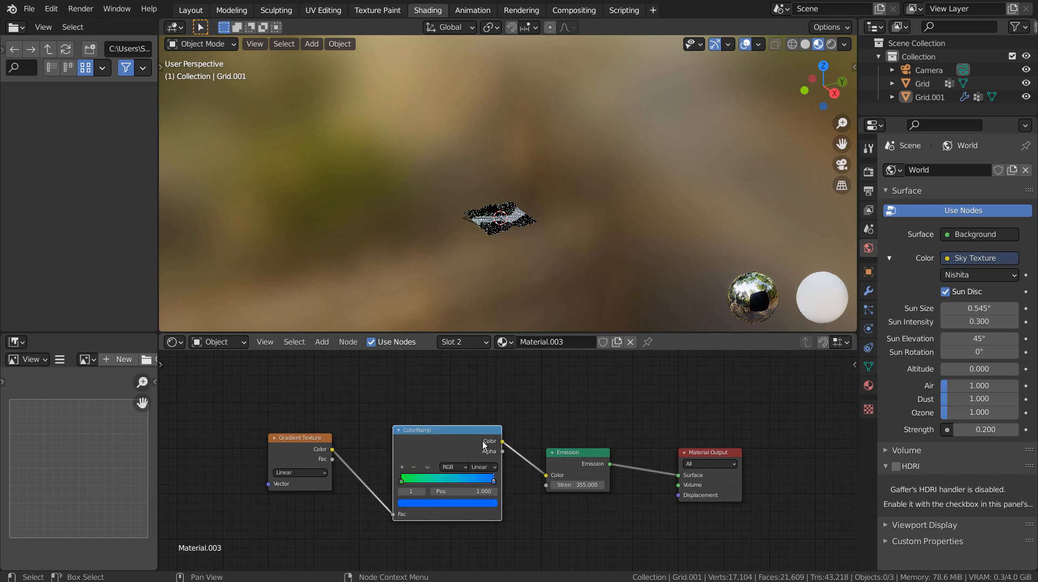
- Switch the ColorRamp's colour mode to HSV and change its end stop at position 1 to a light, saturated red
left_click(453, 467)
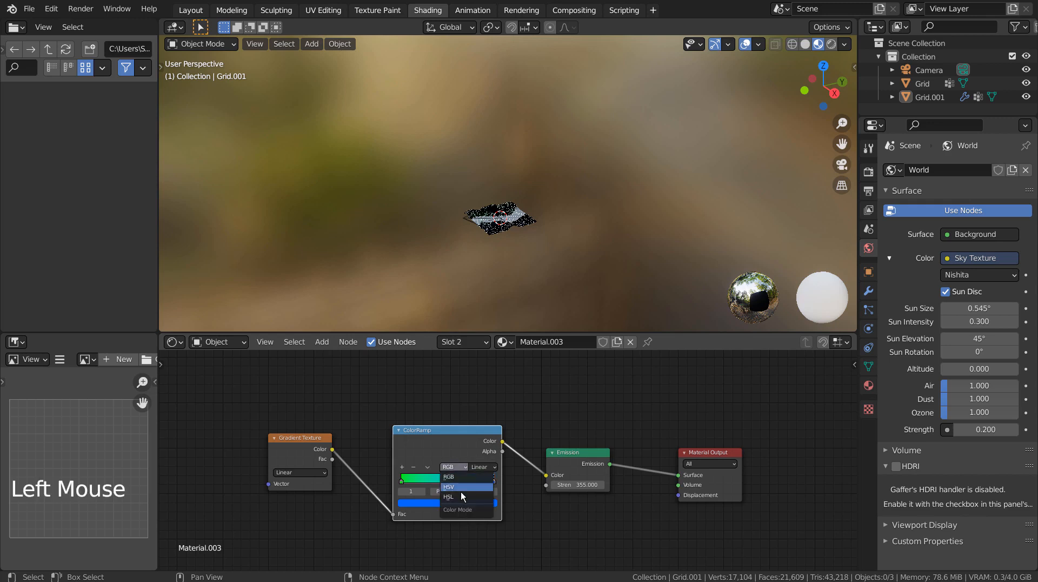
left_click(460, 490)
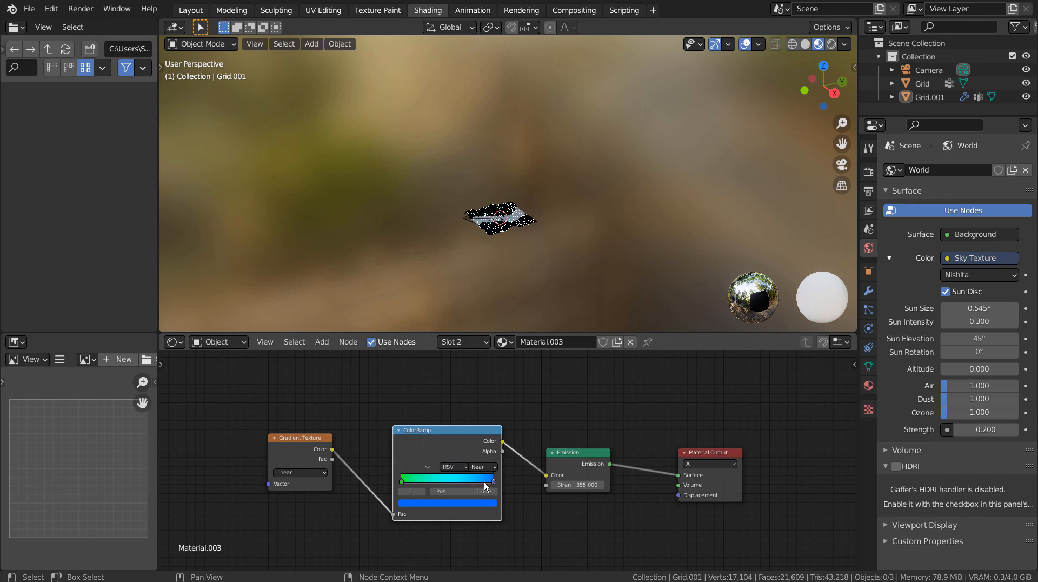
left_click(494, 480)
left_click(454, 503)
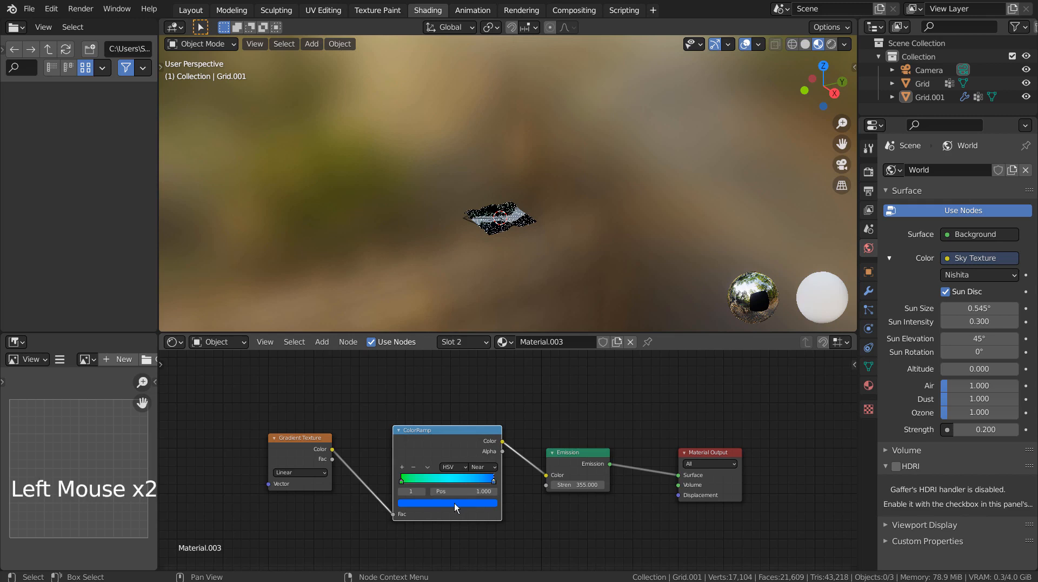
left_click(436, 421)
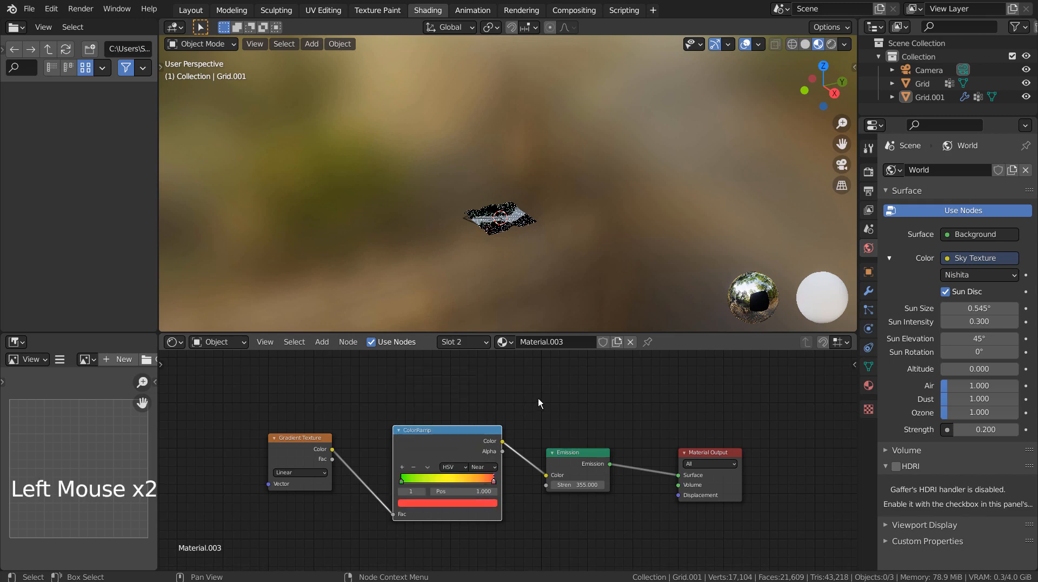
- Move the Gradient Texture node slightly, attach Mapping and Texture Coordinate nodes to it, and view the scene through the camera
left_click_drag(297, 437, 327, 428)
left_click(326, 428)
key("ctrl+t")
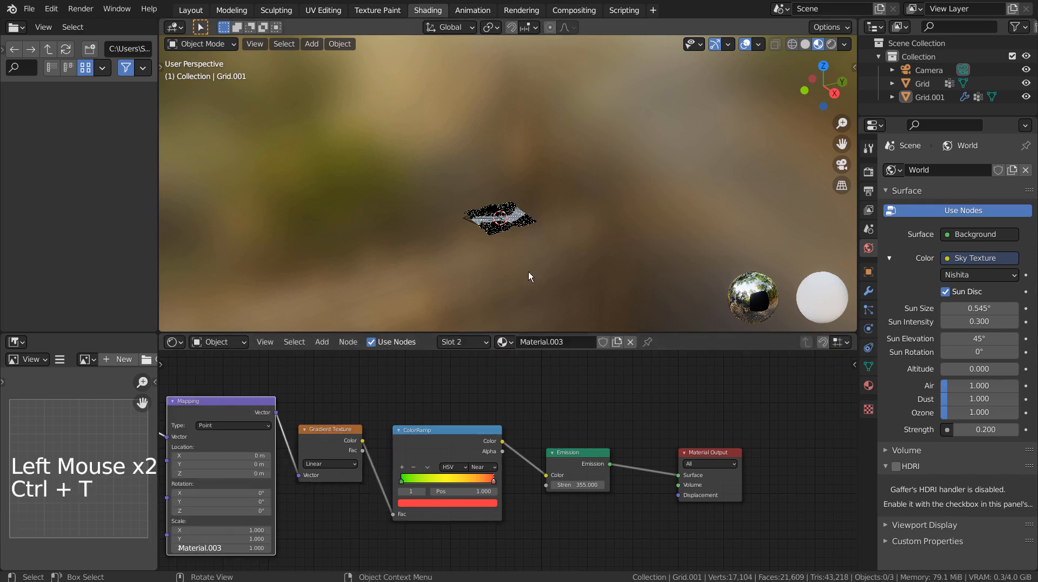
key("KP_0")
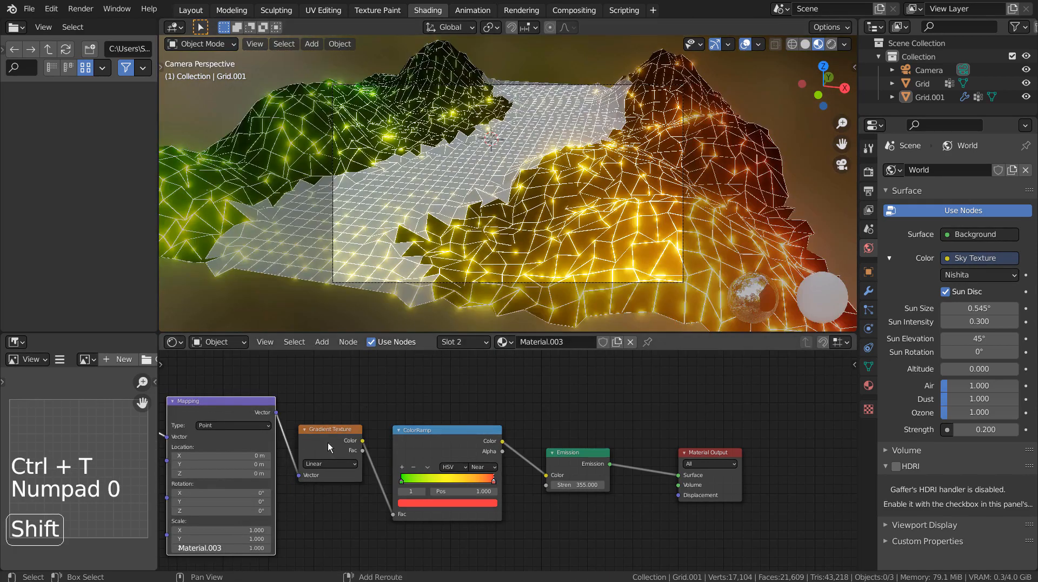
- Try the Texture Coordinate node's Object output as the Mapping node's Vector input, then reconnect Generated
middle_click_drag(322, 449, 548, 455, "shift")
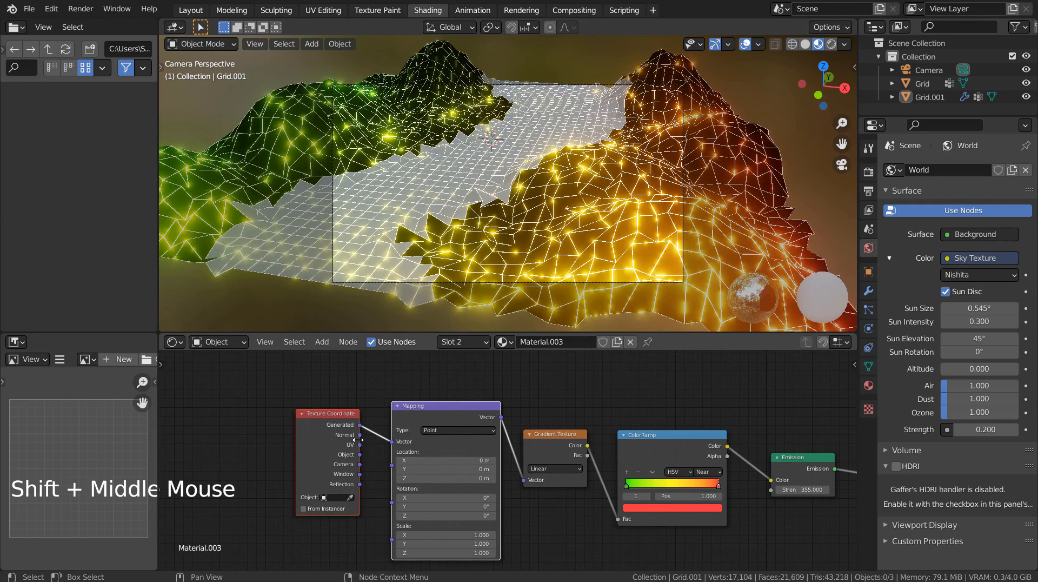
left_click_drag(360, 444, 391, 442)
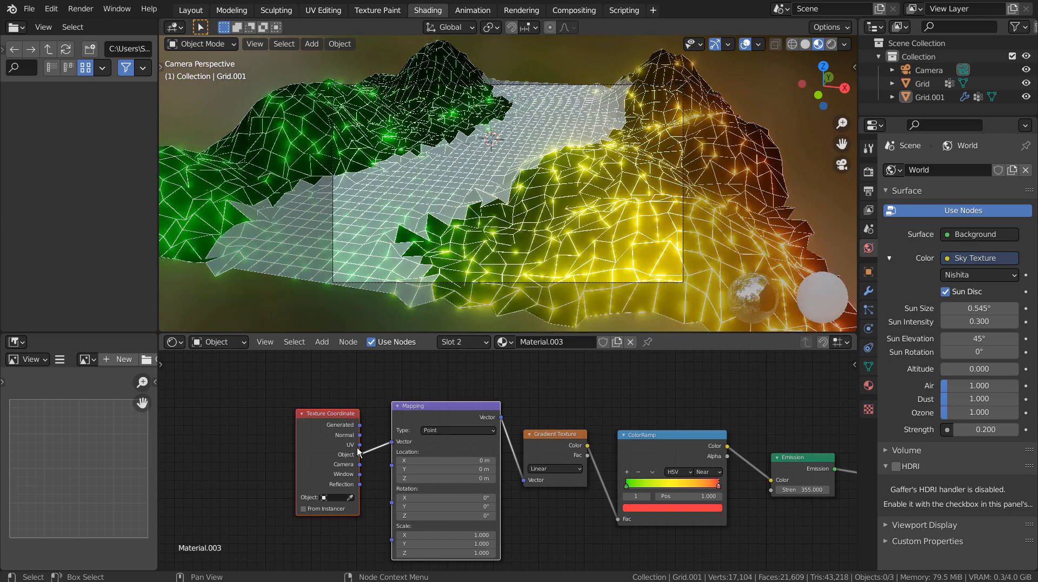
left_click_drag(360, 425, 392, 442)
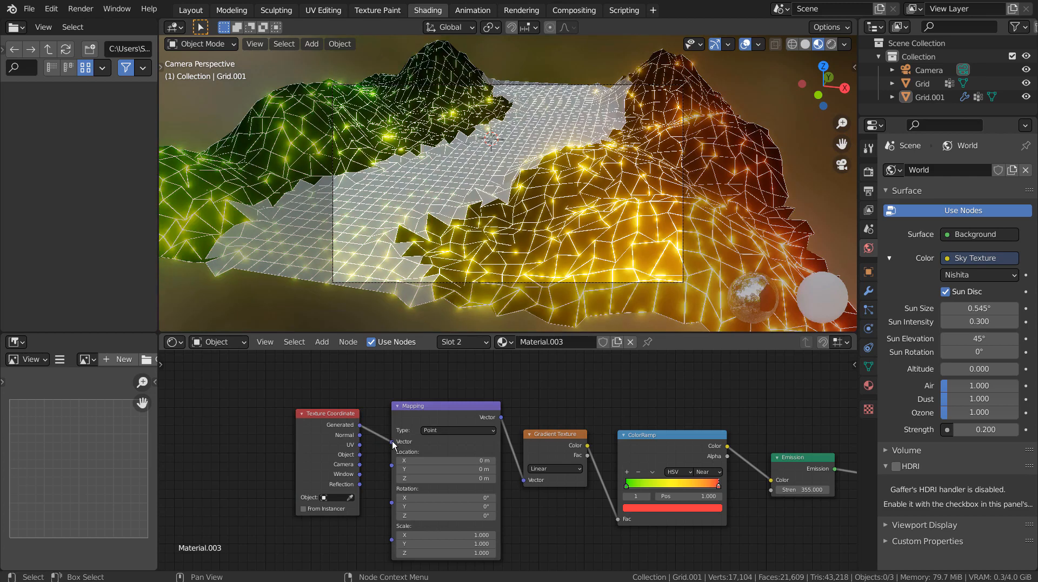
- Add a middle stop to the ColorRamp, colour it bright saturated blue, and move it to position 0.848
left_click(627, 471)
left_click(661, 513)
left_click(661, 508)
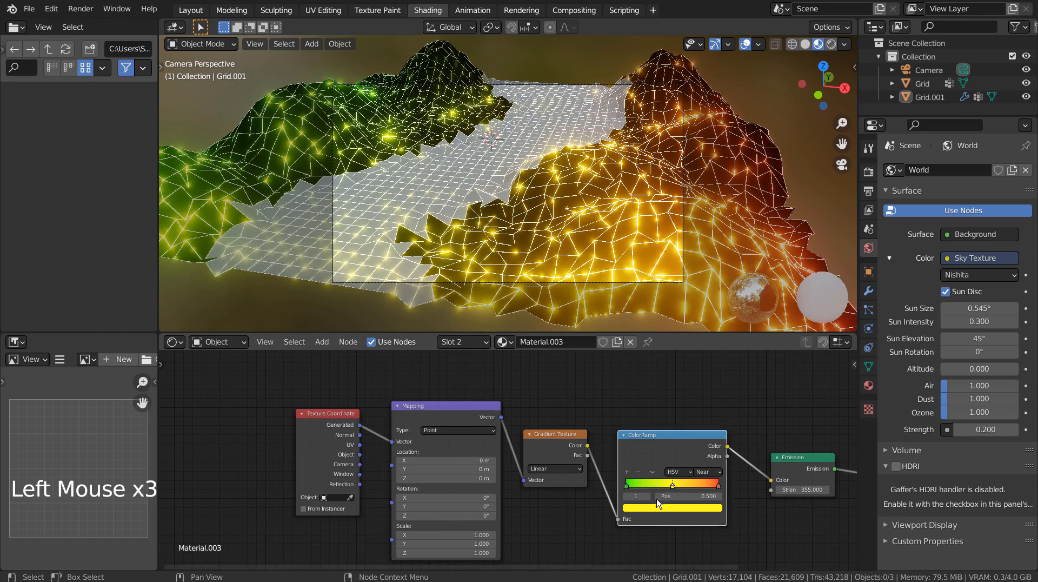
left_click(664, 507)
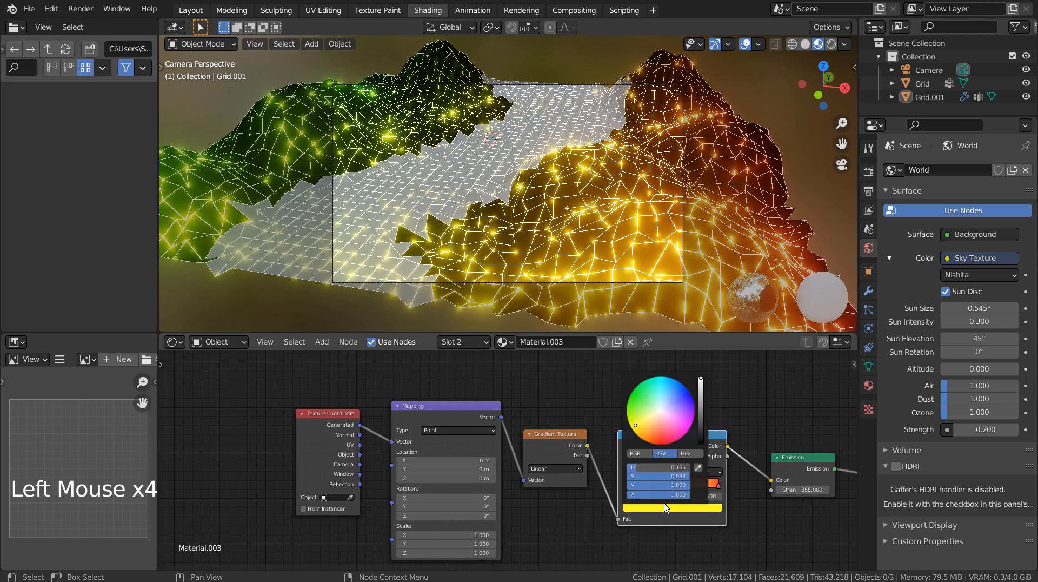
left_click(679, 384)
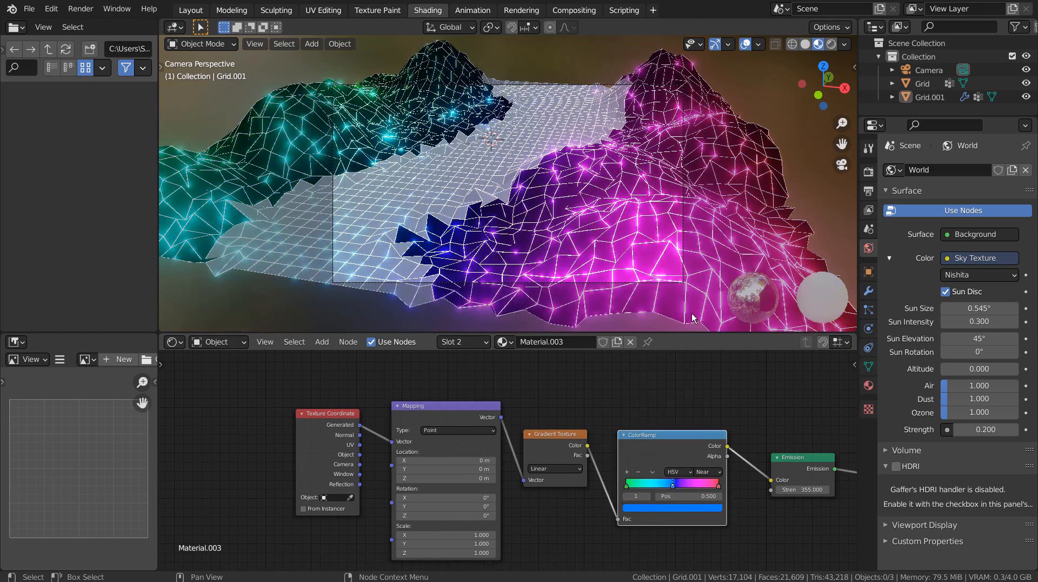
left_click(586, 525)
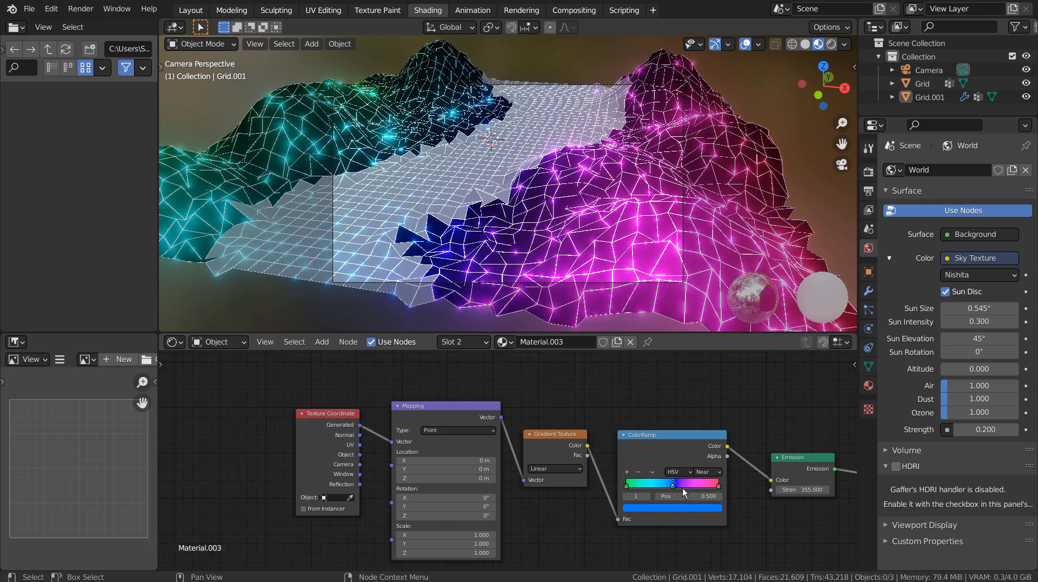
mouse_move(673, 488)
left_mouse_down()
mouse_move(662, 496)
mouse_move(679, 482)
mouse_move(671, 478)
mouse_move(707, 483)
mouse_move(705, 492)
left_mouse_up()
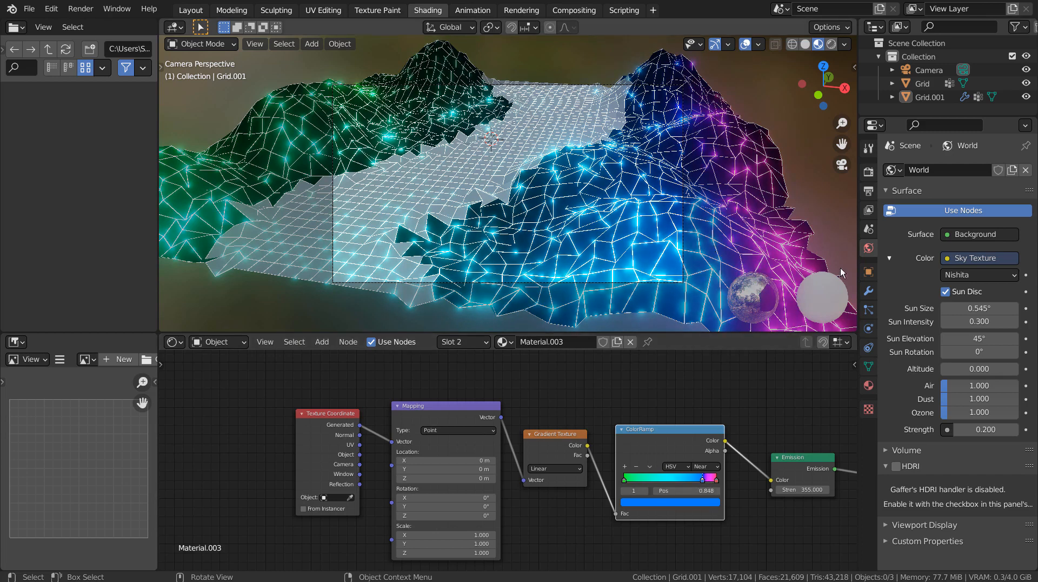
left_click(868, 172)
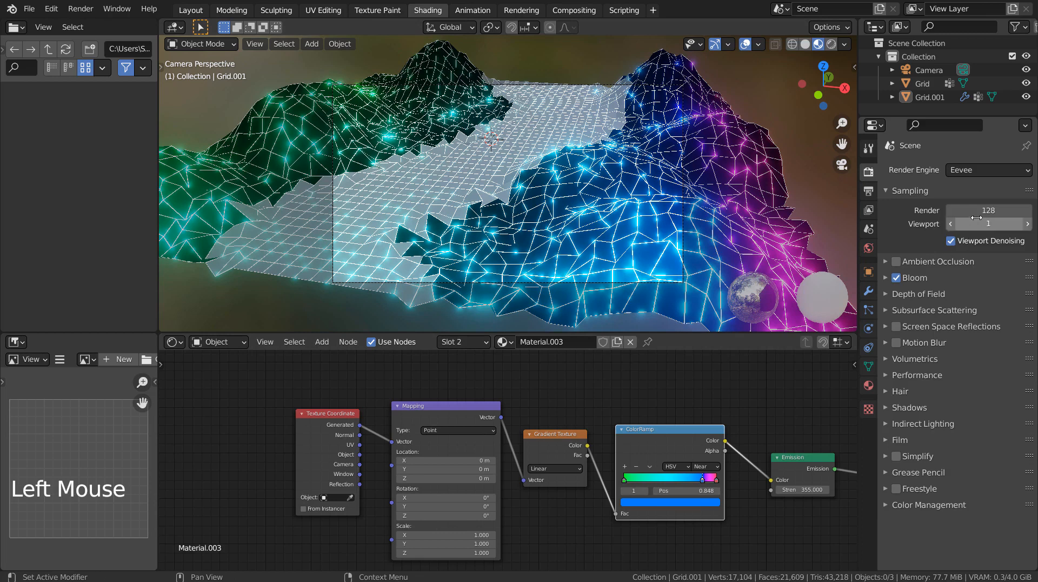
left_click(869, 191)
left_click(971, 215)
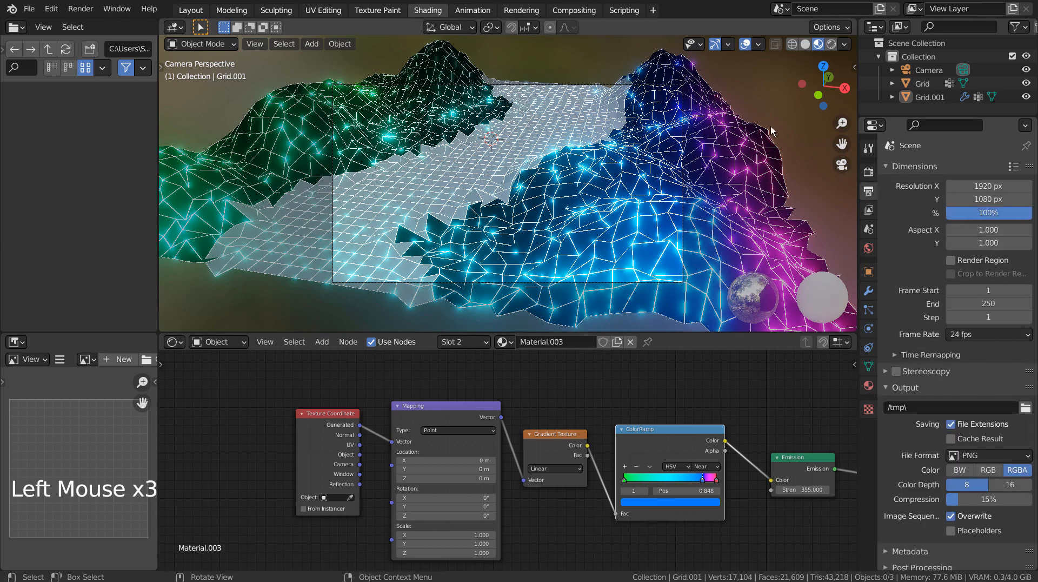
- Disable Use Nodes in the Compositing workspace, render the image from the Layout workspace, and close the render window
left_click(574, 10)
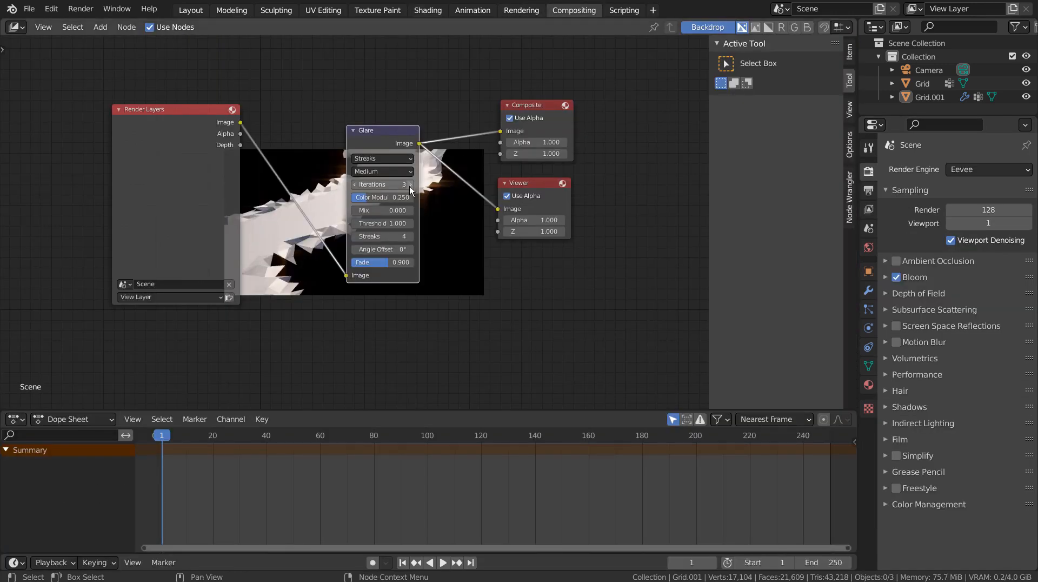
left_click(151, 27)
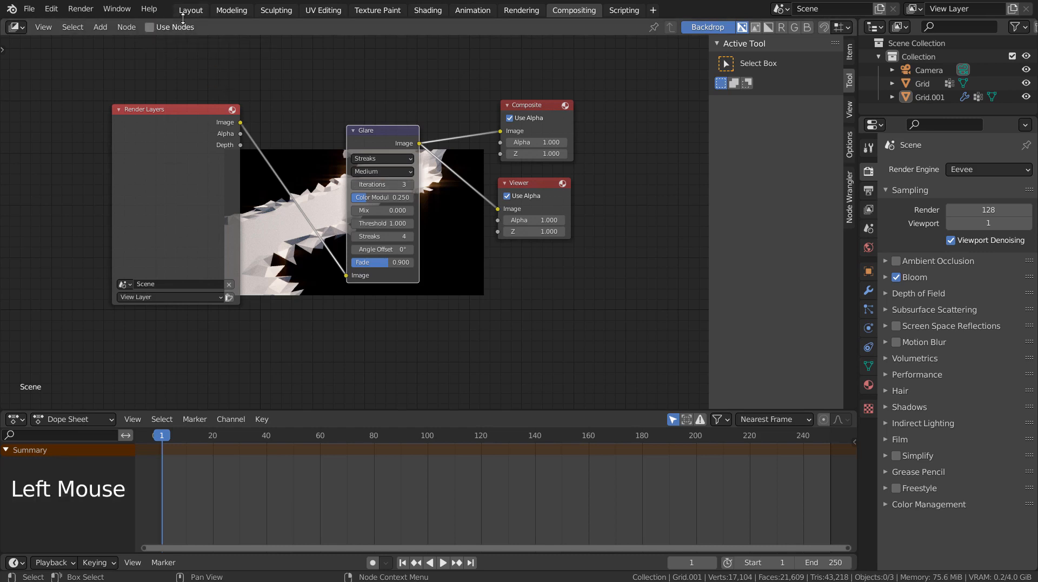
double_click(199, 15)
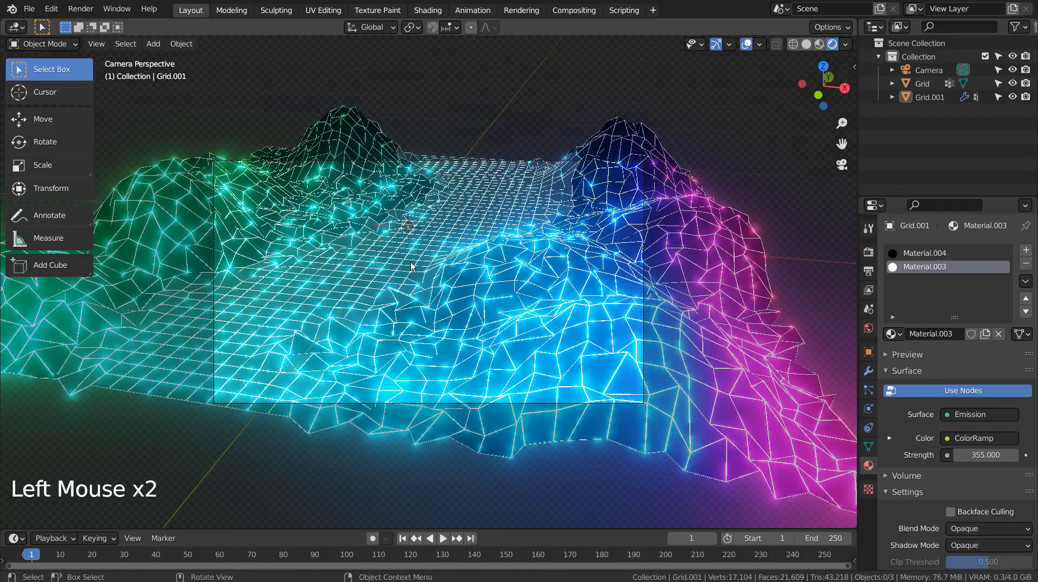
key("F12")
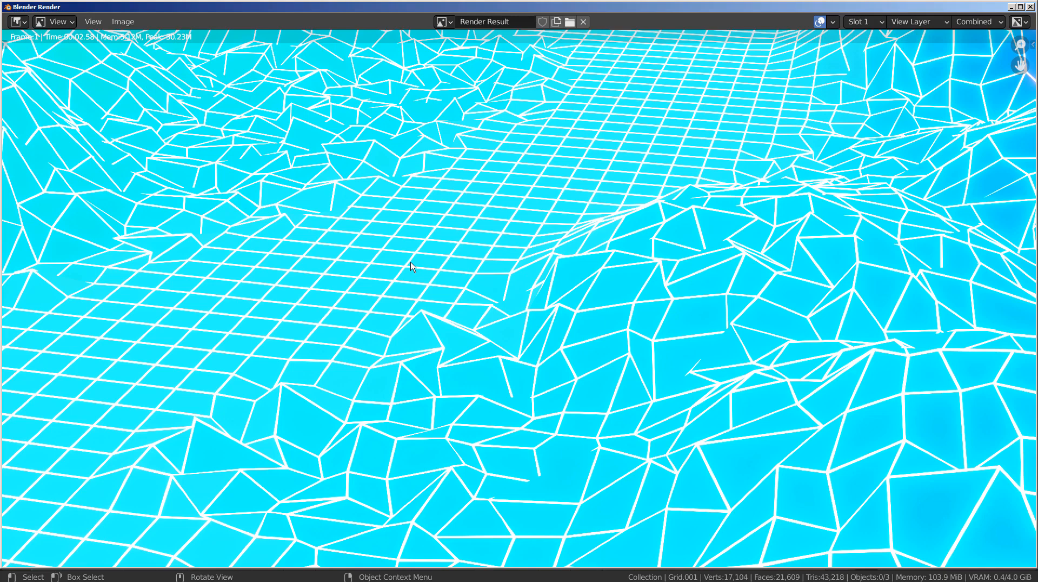
left_click(1029, 7)
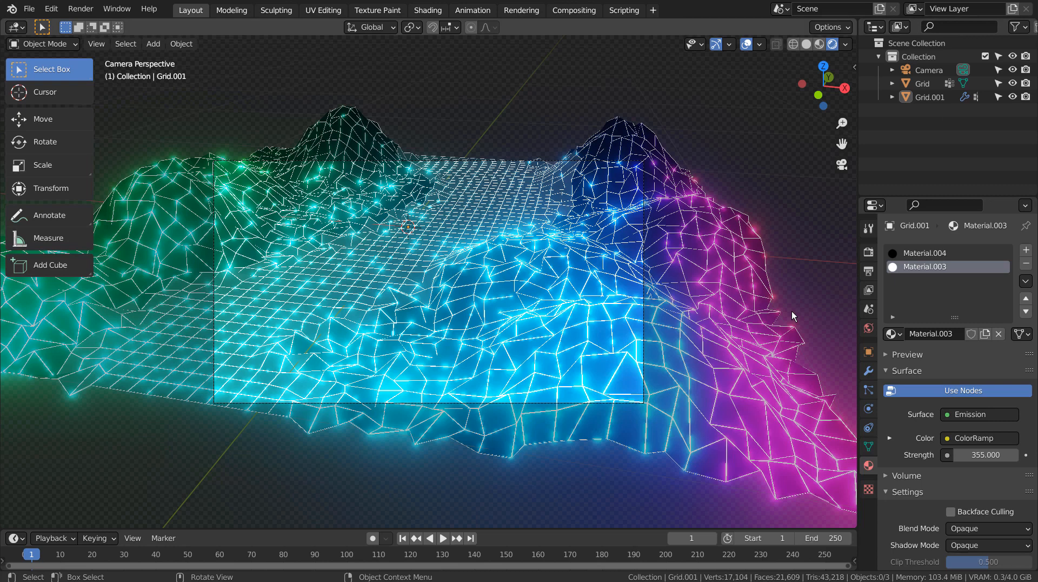
- Re-enable Use Nodes in the Compositing workspace, render the image again from the Layout workspace, and close the render window
left_click(569, 10)
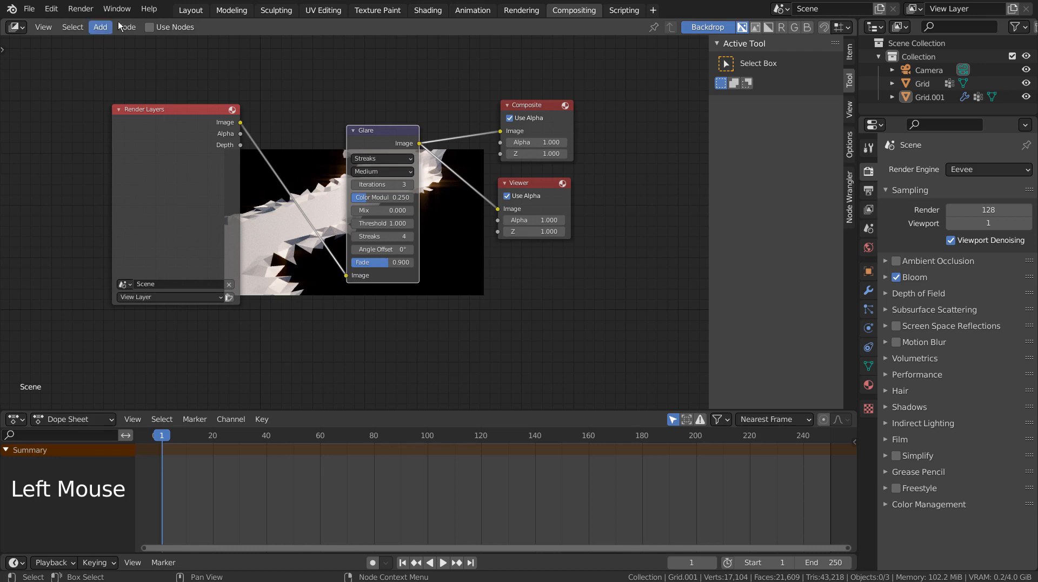
left_click(146, 26)
left_click(191, 11)
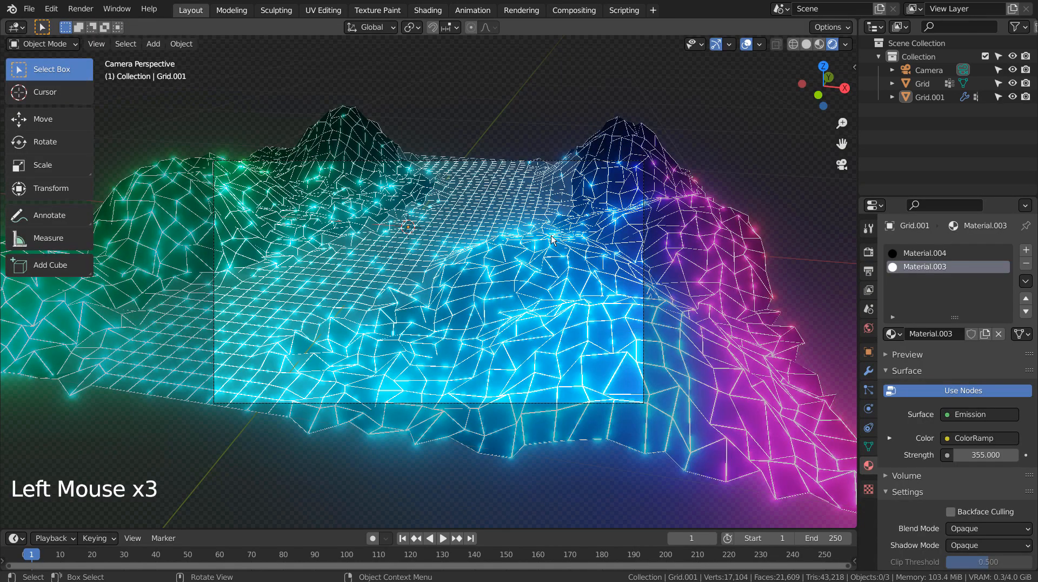
key("F12")
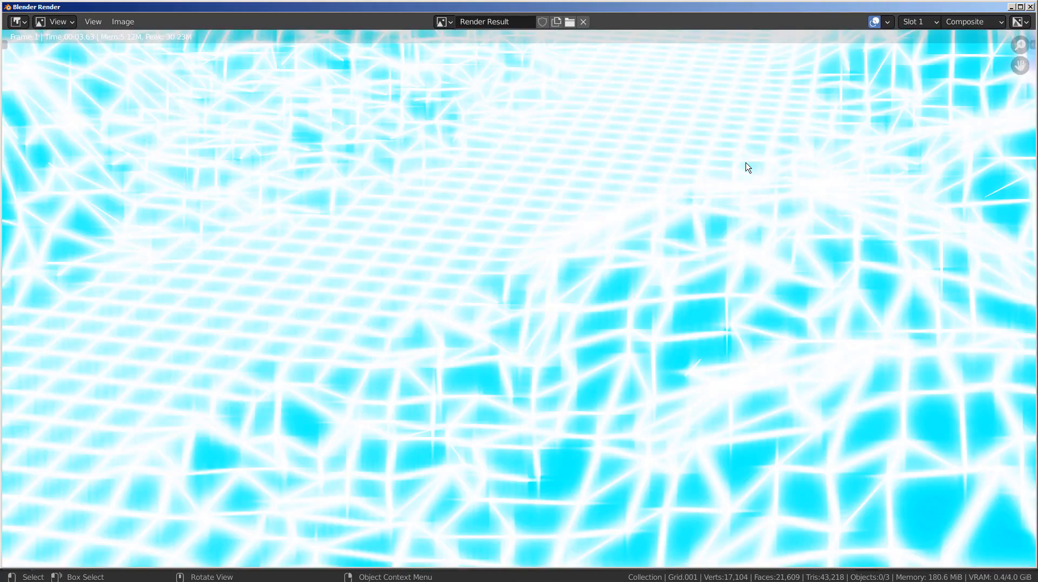
left_click(1030, 7)
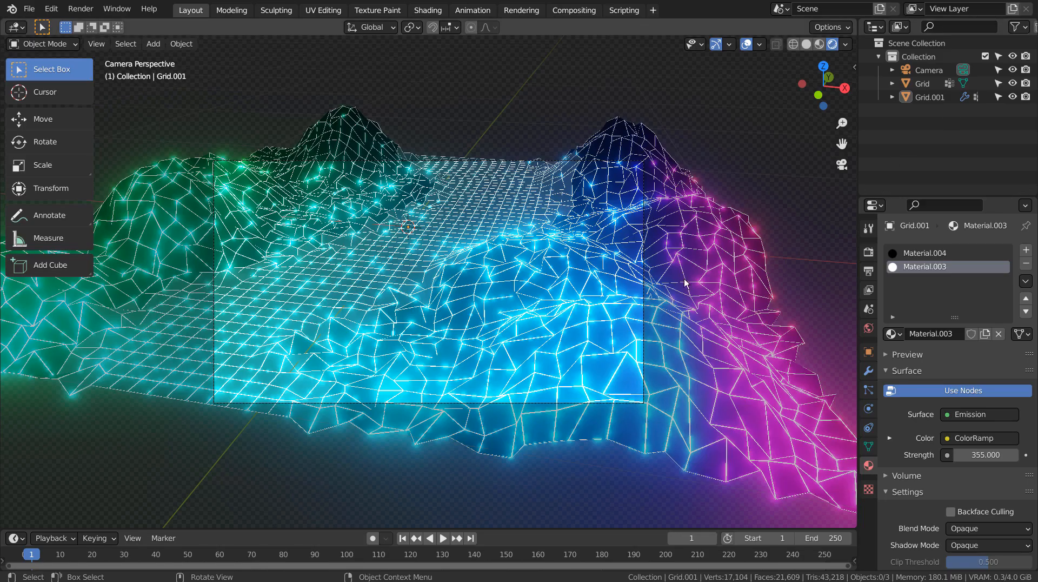
- Compare Material Preview with Rendered viewport shading, then render an image of the viewport and close it
left_click(819, 47)
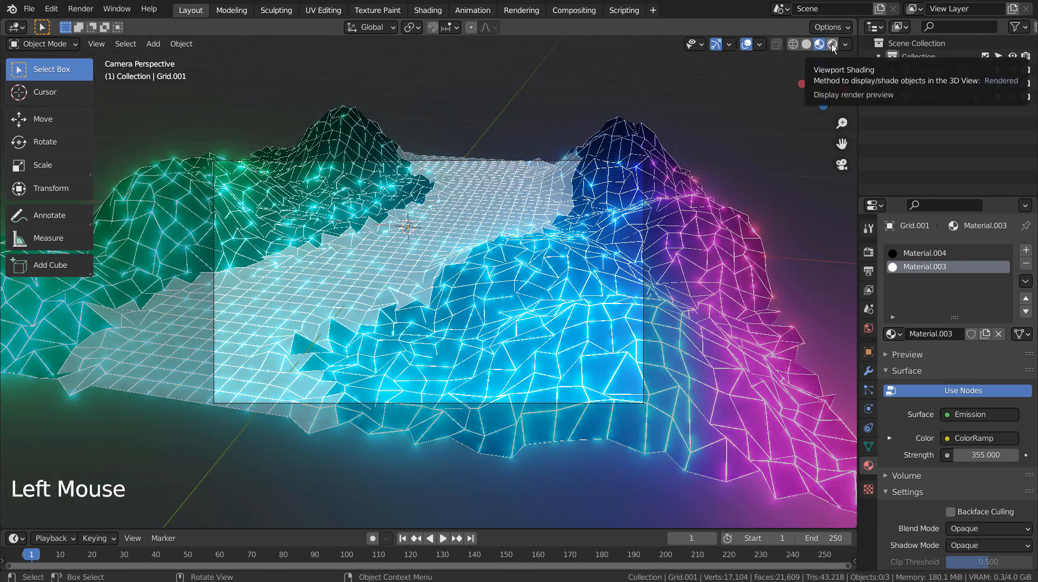
left_click(835, 46)
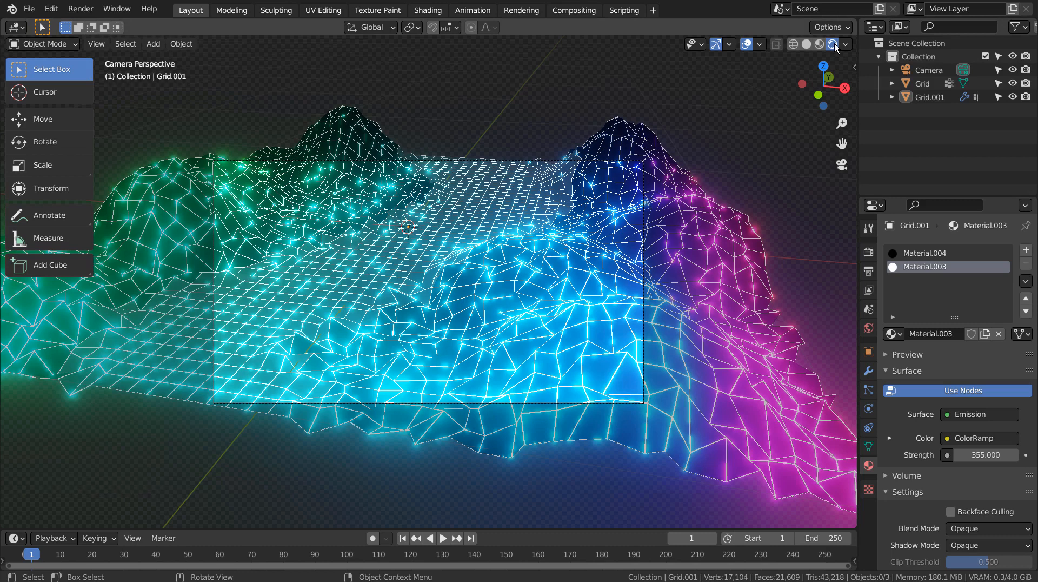
left_click(100, 44)
left_click(195, 284)
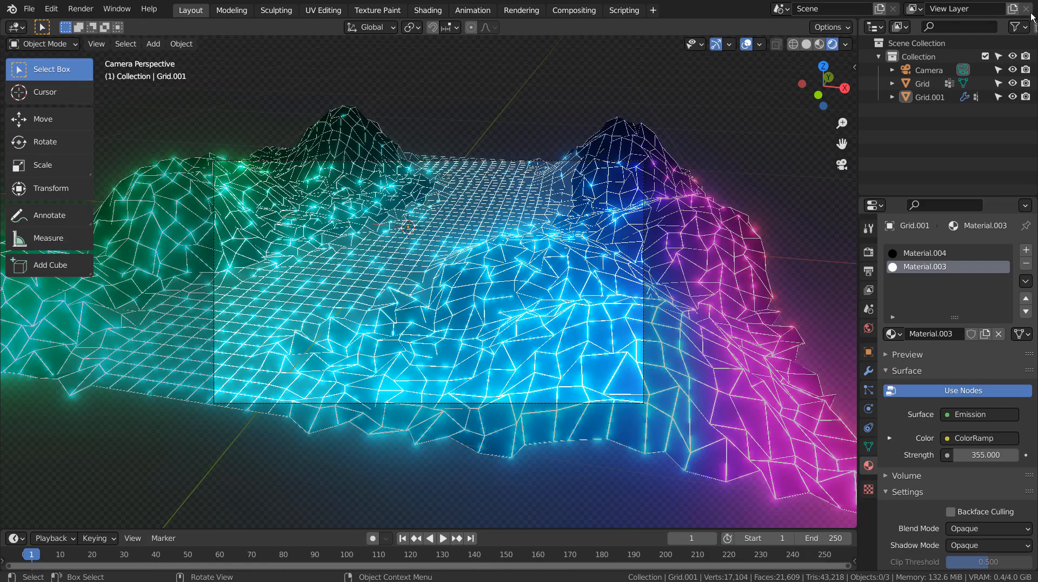
left_click(1031, 7)
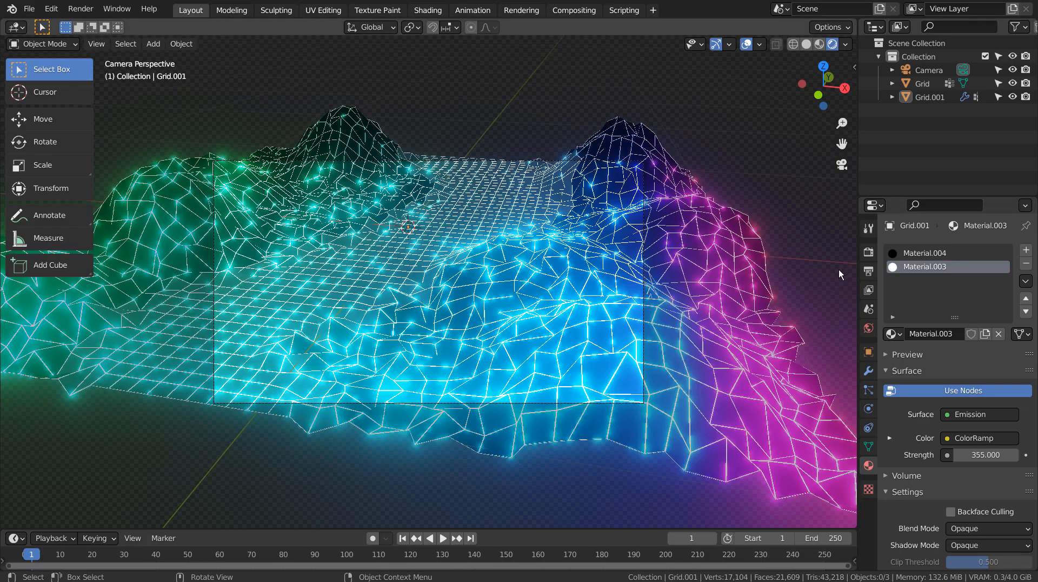
left_click(838, 270)
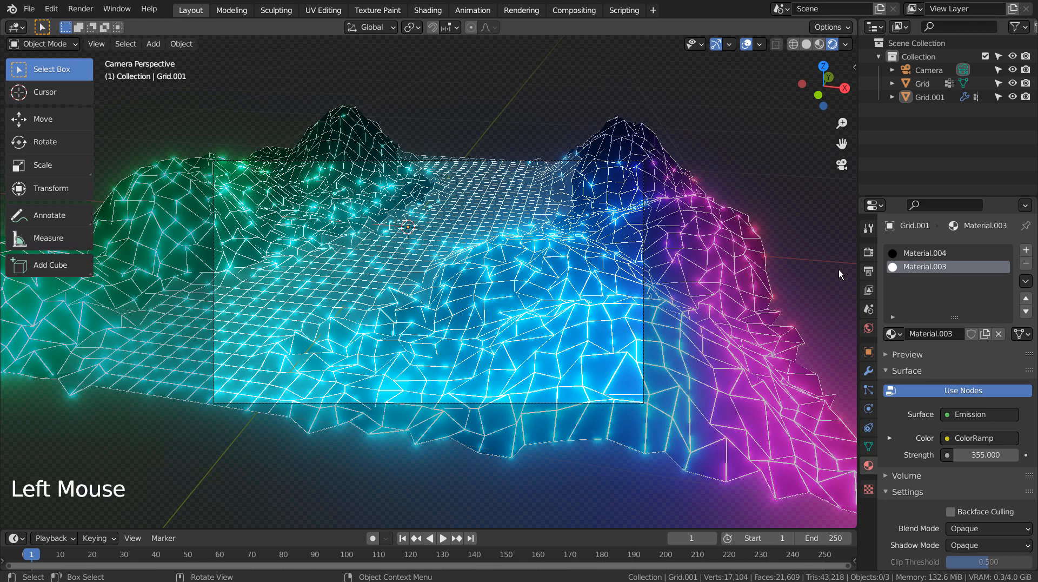
- Set the Eevee viewport samples to 15
left_click(869, 251)
double_click(951, 303)
type("15")
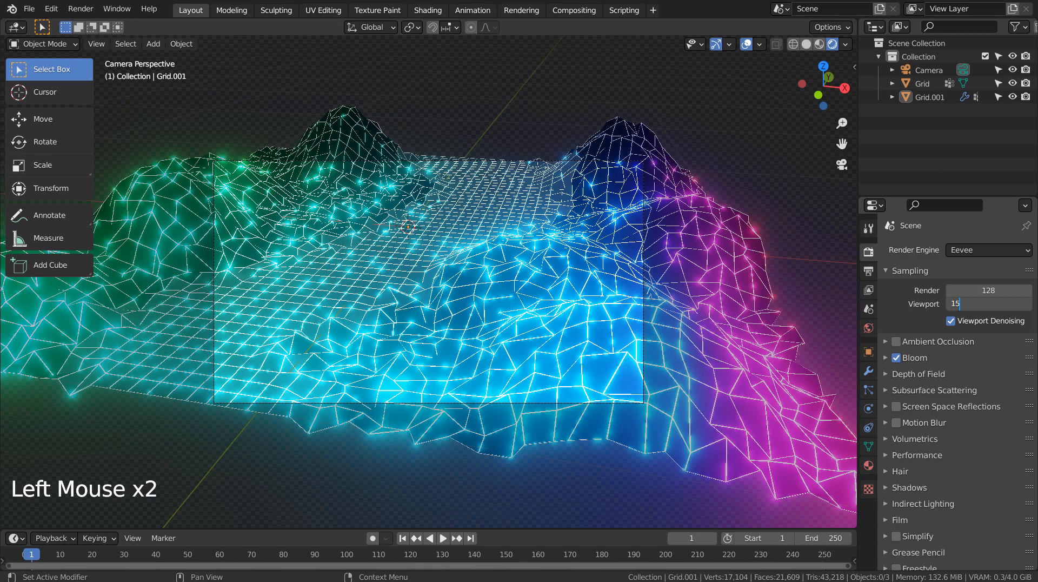
key("Return")
- Set the Eevee viewport samples to 128 to match the final render quality
left_click(968, 305)
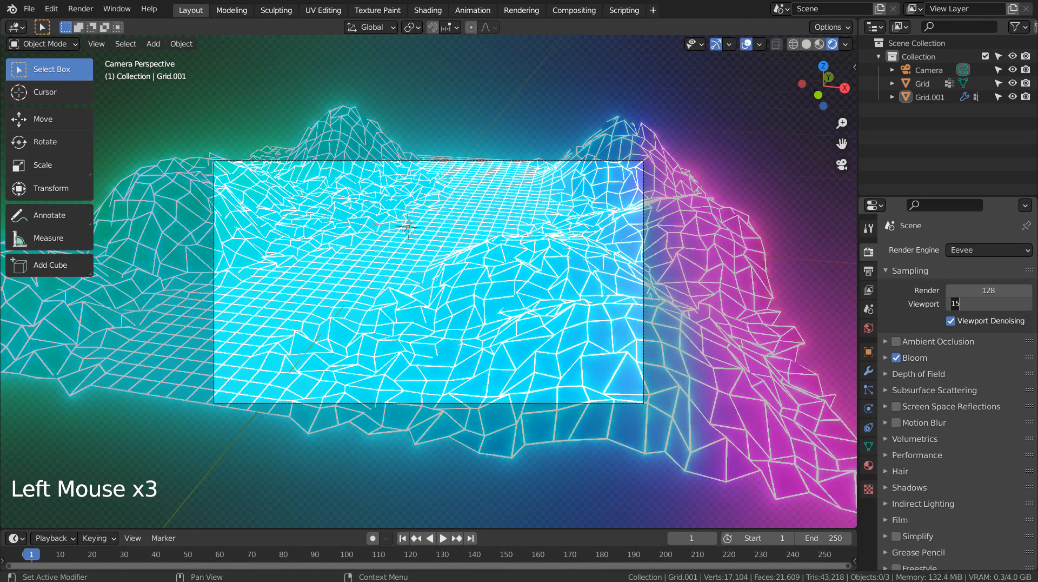
type("128")
key("Return")
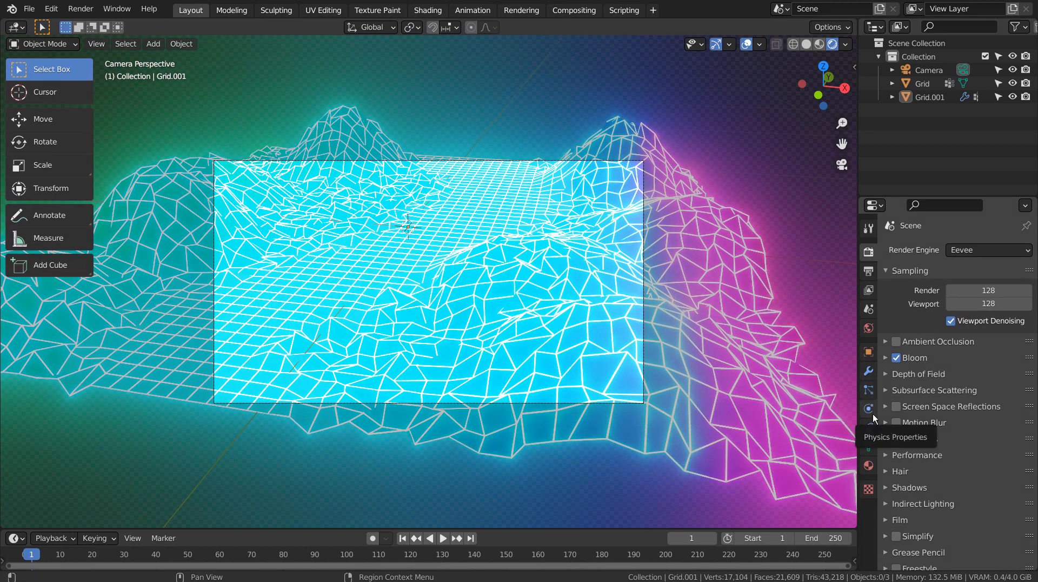
- Lower the emission strength of Material.003 on the wireframe grid to 155, and reduce it further to 55
left_click(868, 465)
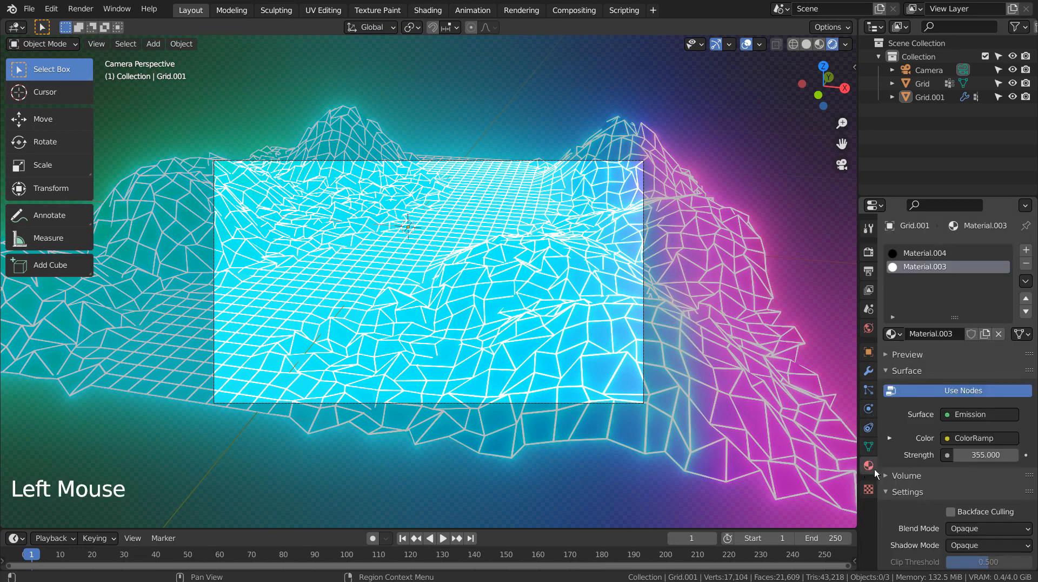
left_click(974, 453)
type("155")
key("Return")
left_click(976, 454)
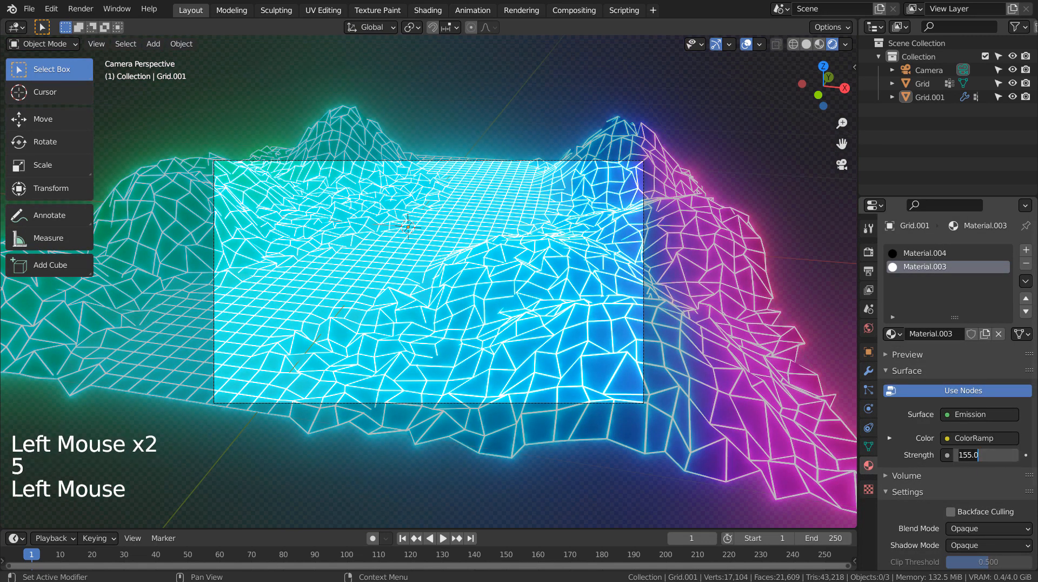
type("55")
key("Return")
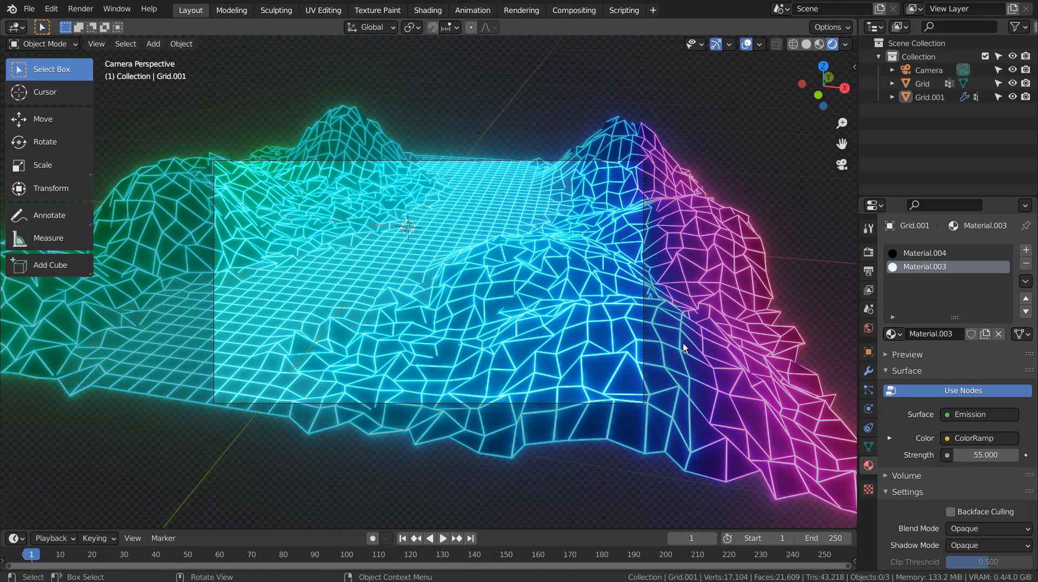
- Render the image with the reduced emission strength, look at the available render layers, and close the render window
key("F12")
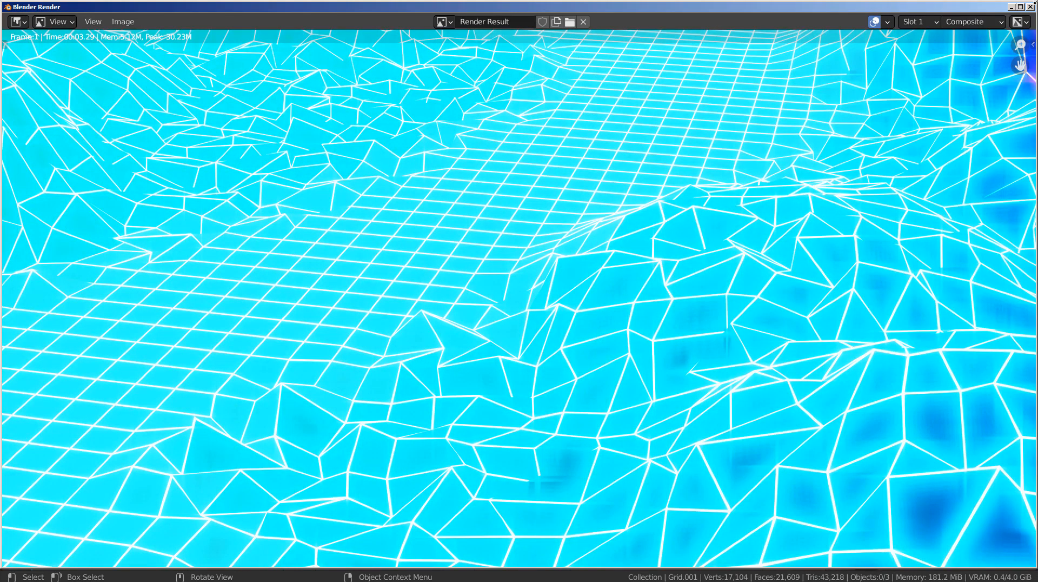
left_click(966, 21)
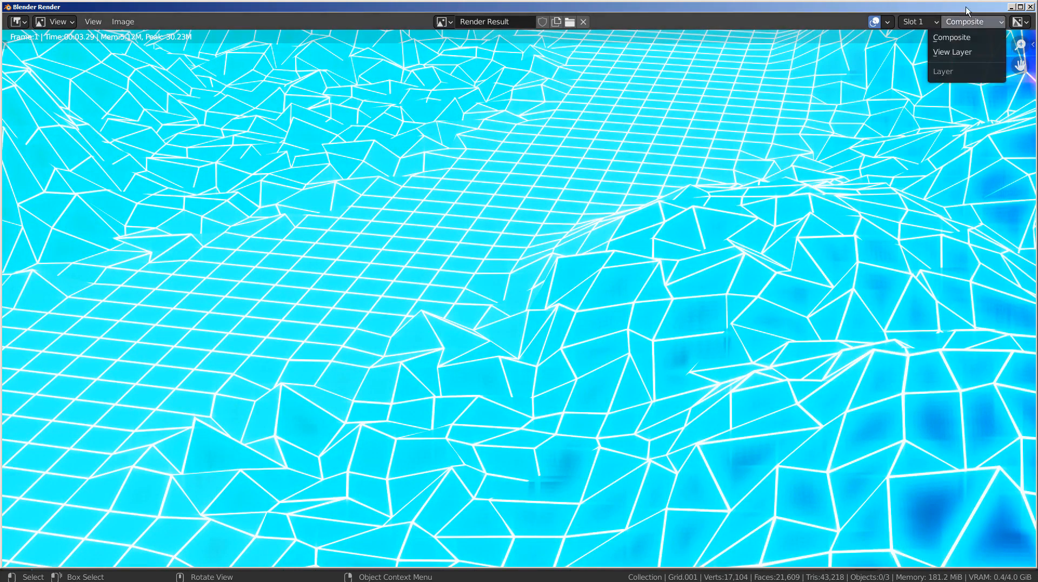
left_click(1031, 7)
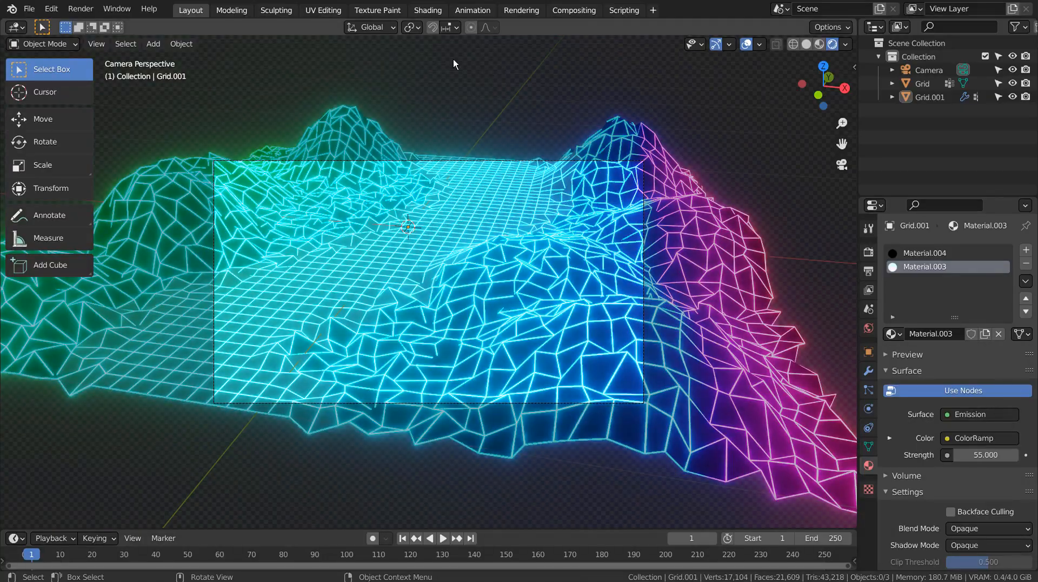
- Disable Use Nodes in the Compositing workspace, and render the image again from the Layout workspace, closing the render window when done
left_click(439, 11)
left_click(573, 10)
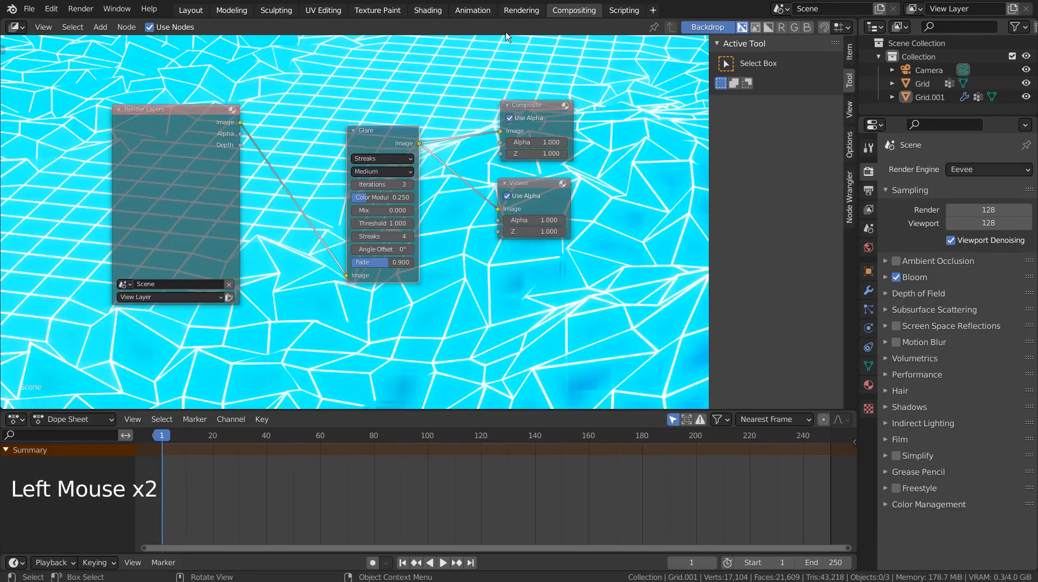
left_click(150, 27)
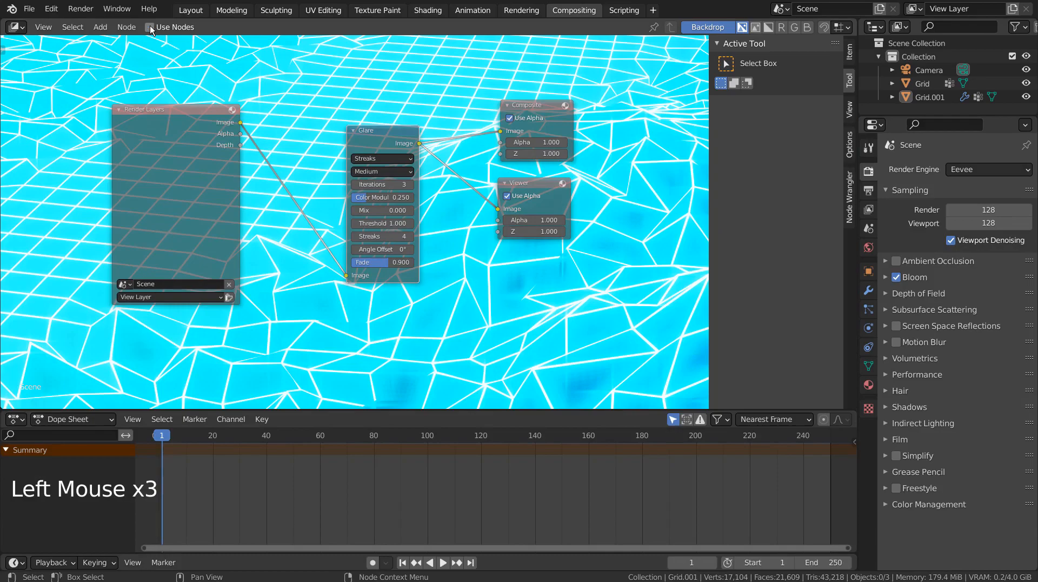
left_click(184, 11)
key("F12")
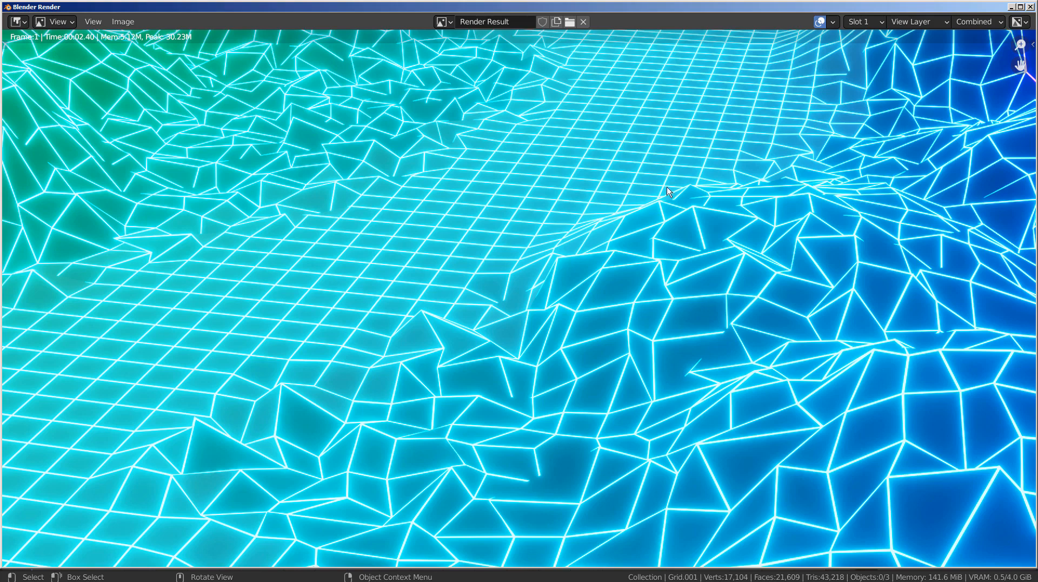
left_click(1030, 7)
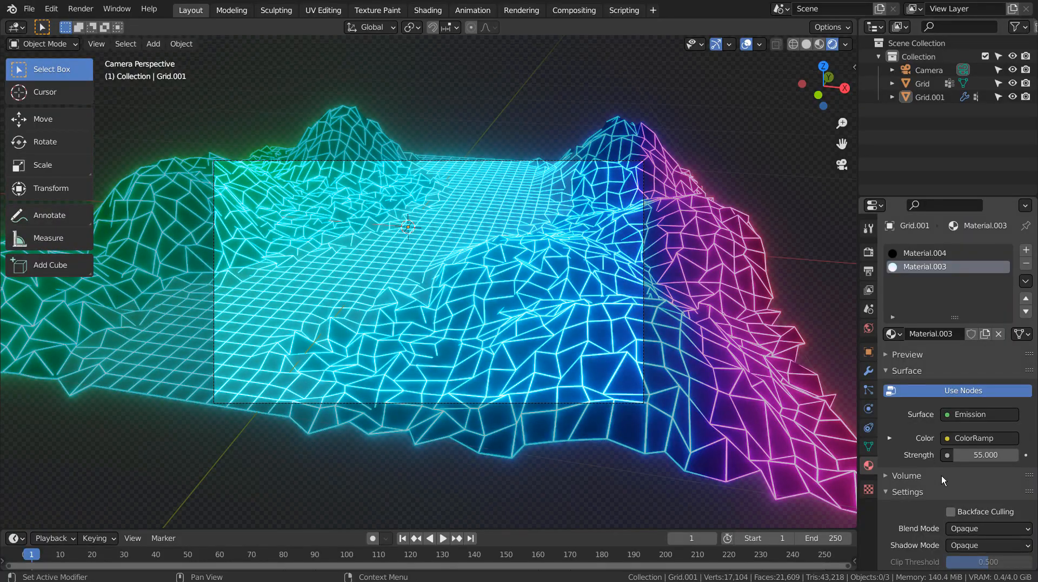
- In the Shading workspace, move the blue stop of the wireframe material's ColorRamp to about 0.482
left_click(428, 9)
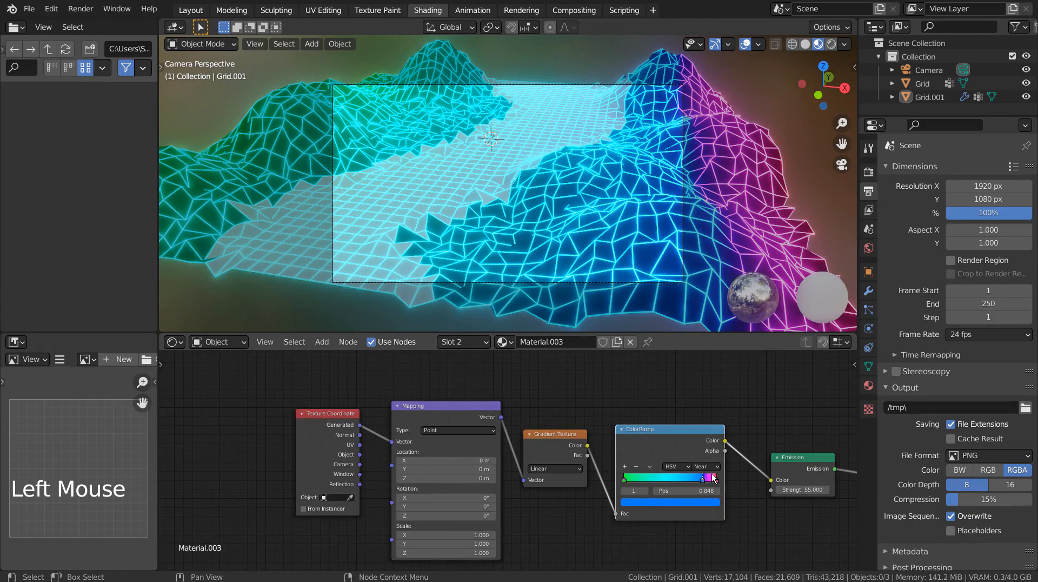
left_click_drag(703, 479, 669, 486)
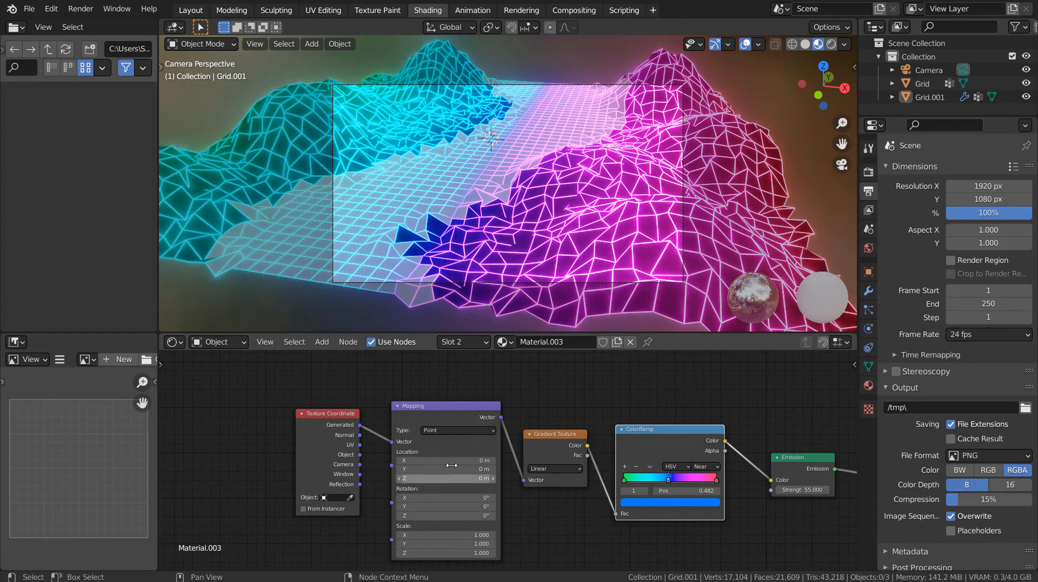
- Try the Quadratic and Spherical gradient types, moving the blue ColorRamp stop to about 0.591 with Spherical
left_click(544, 469)
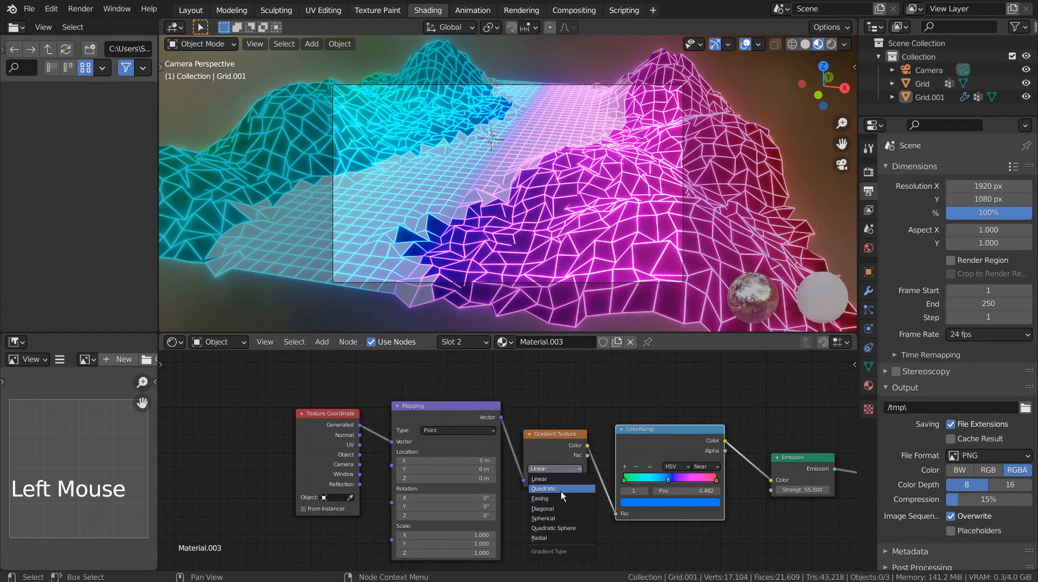
left_click(560, 490)
left_click(578, 473)
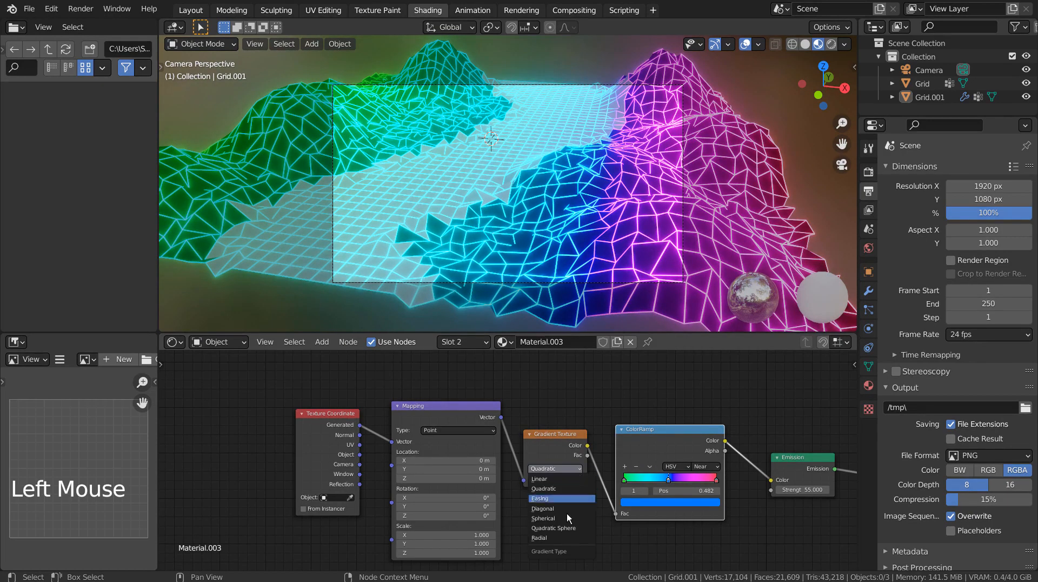
left_click(565, 517)
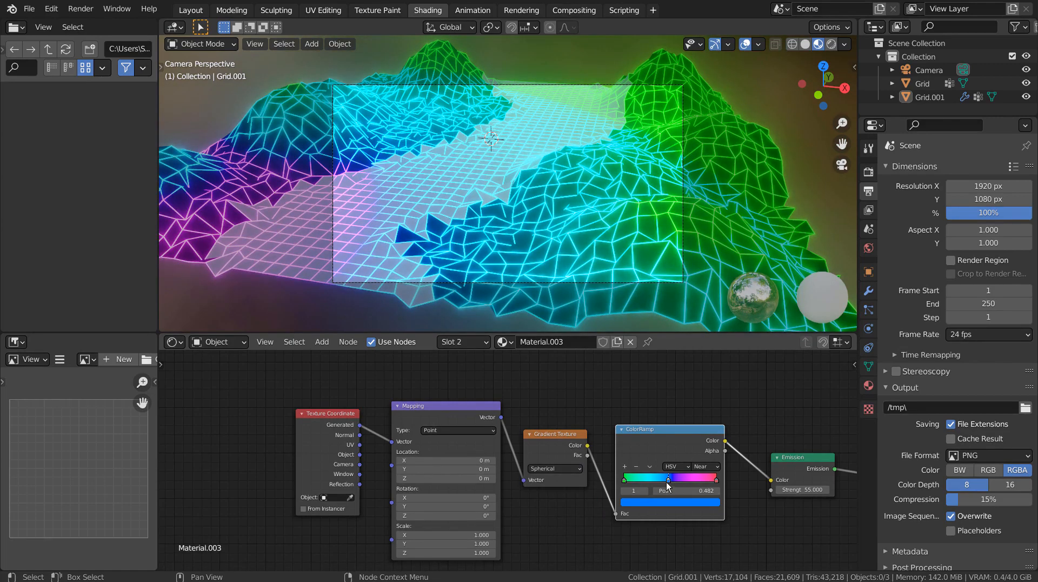
mouse_move(668, 485)
left_mouse_down()
mouse_move(612, 501)
mouse_move(671, 492)
left_mouse_up()
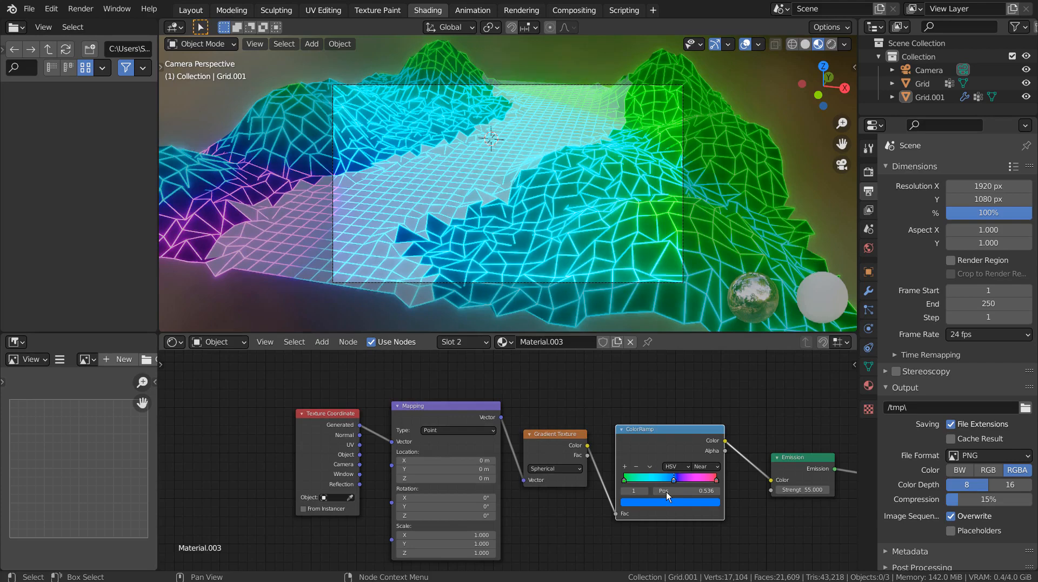
left_click_drag(666, 492, 602, 485)
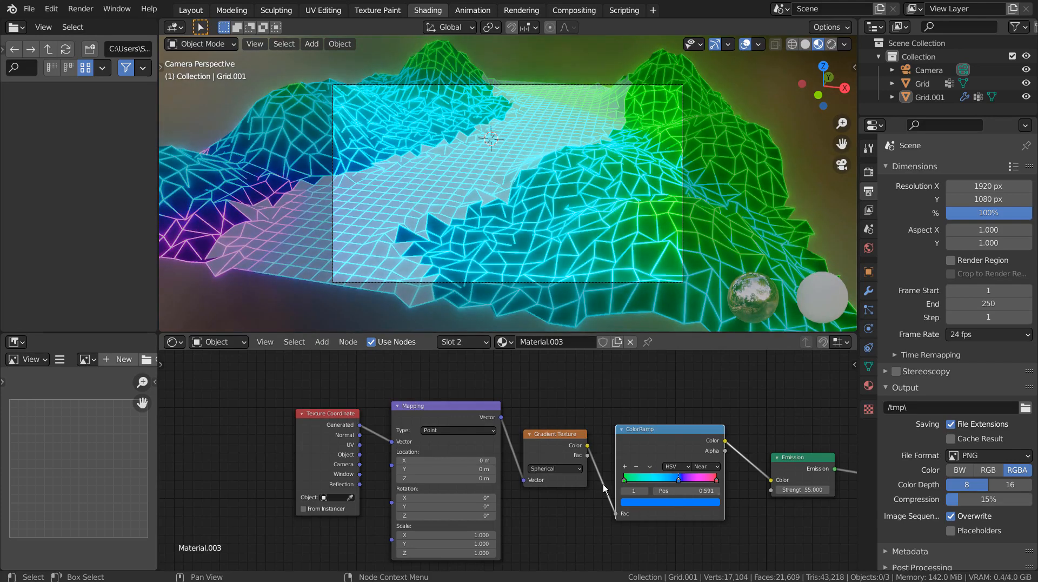
- Try the Quadratic Sphere gradient type with the blue ColorRamp stop at about 0.301
left_click(570, 468)
left_click(561, 525)
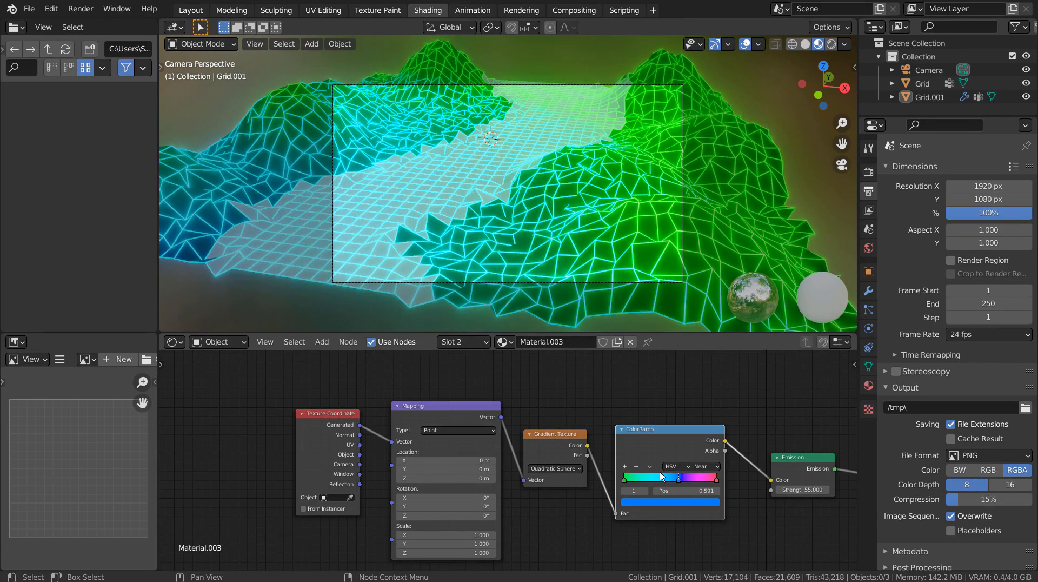
mouse_move(679, 480)
left_mouse_down()
mouse_move(634, 493)
mouse_move(734, 483)
mouse_move(664, 489)
left_mouse_up()
- Return the Gradient Texture to Linear and move the blue ColorRamp stop to about 0.504
left_click(573, 469)
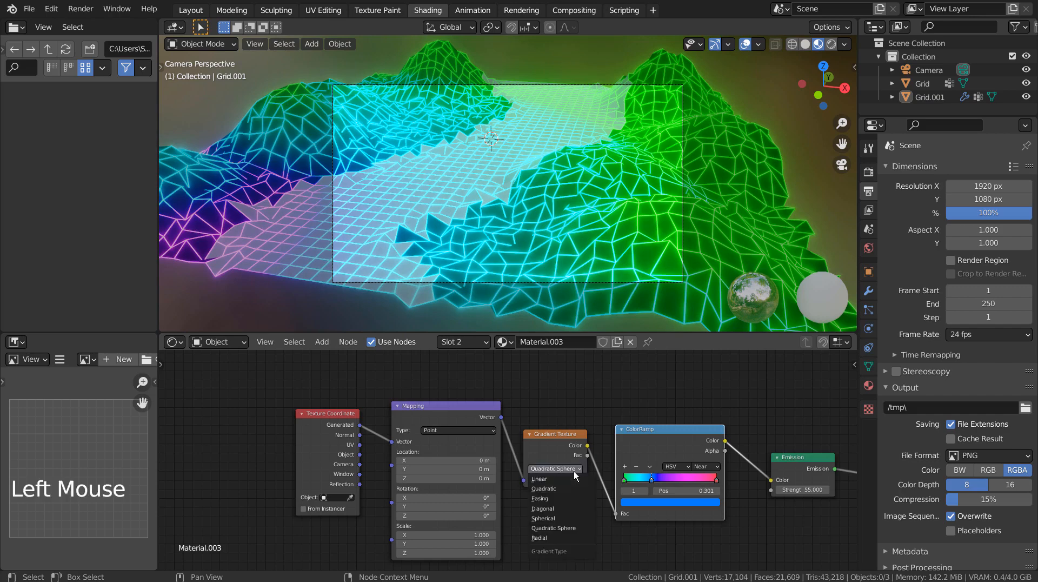
left_click(572, 478)
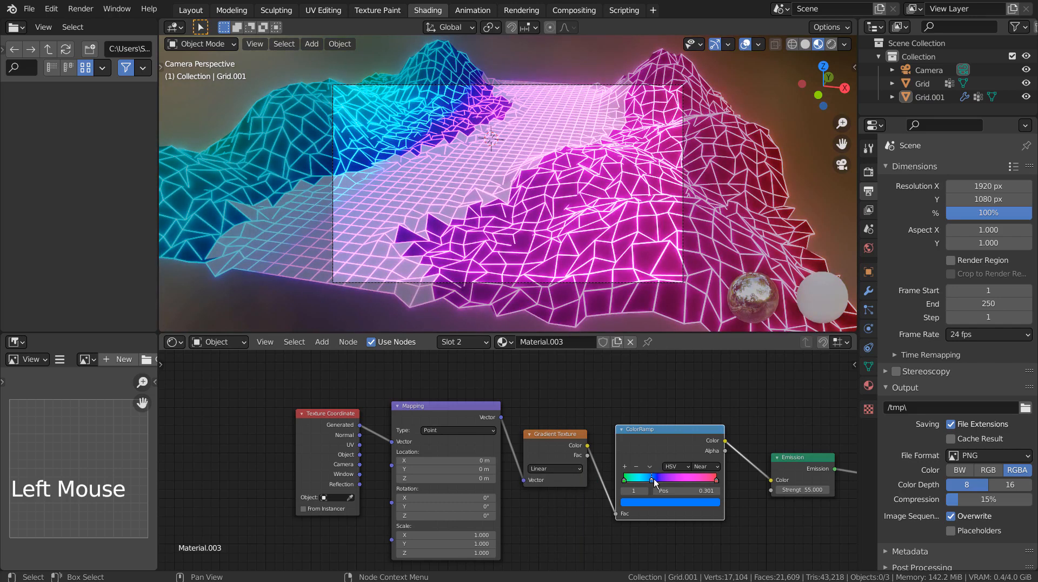
left_click_drag(654, 478, 671, 491)
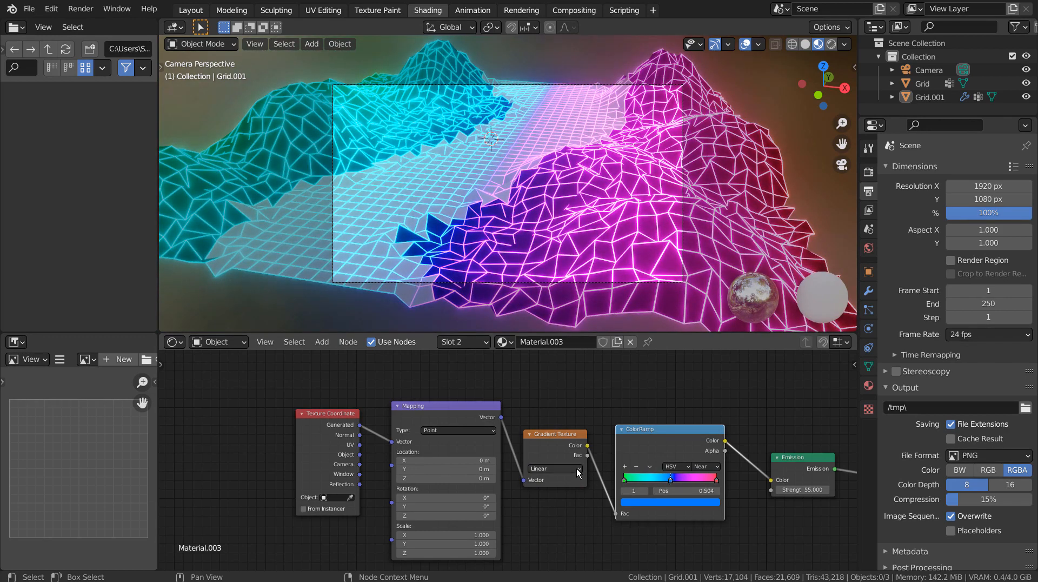
- Connect the Texture Coordinate's Object output to the Mapping vector and move the blue ColorRamp stop to about 0.261
left_click_drag(359, 444, 391, 442)
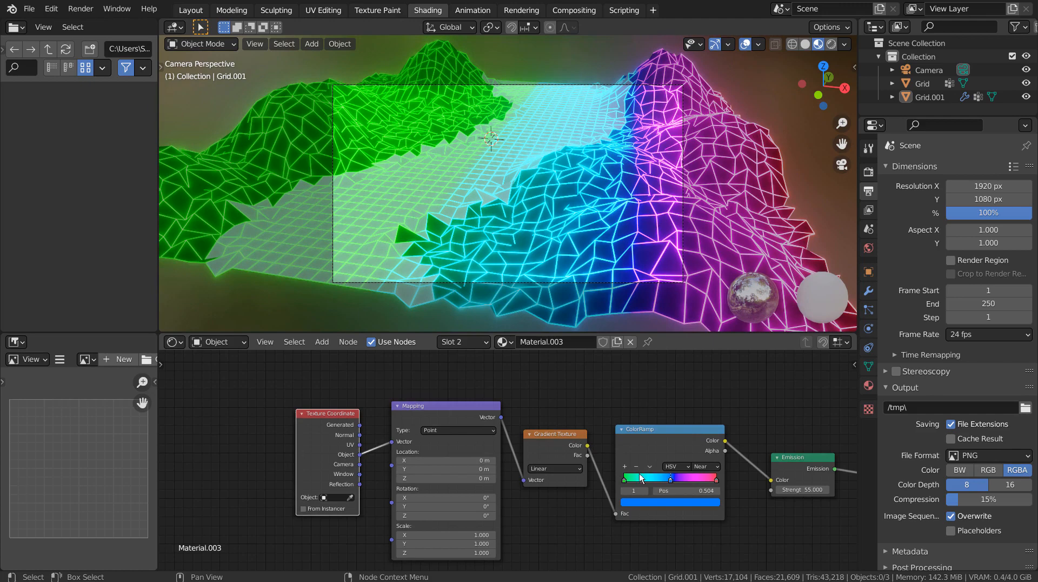
left_click_drag(671, 480, 648, 480)
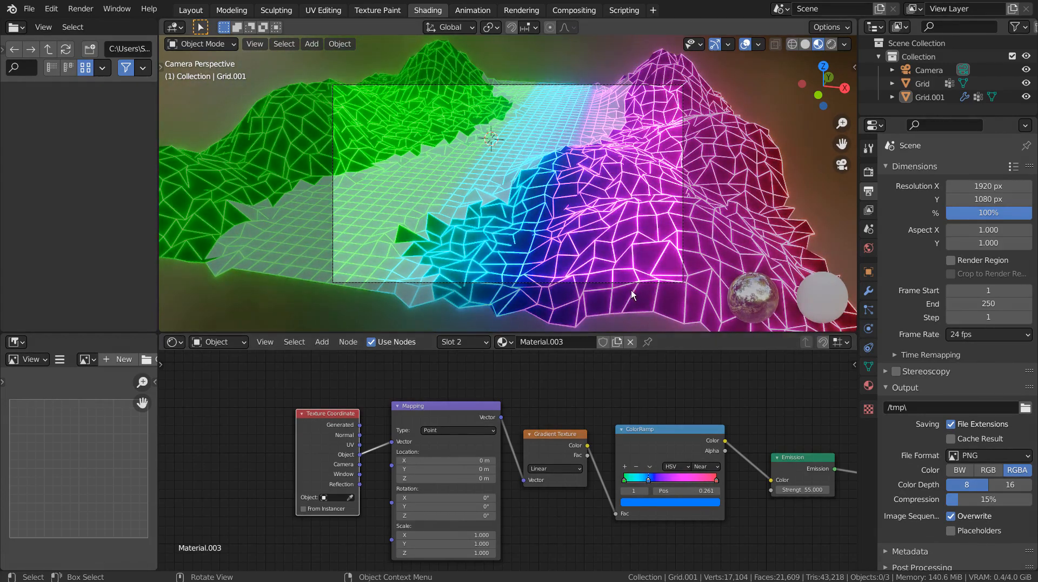
- Render the image with the Object-based gradient and close the render window
key("F12")
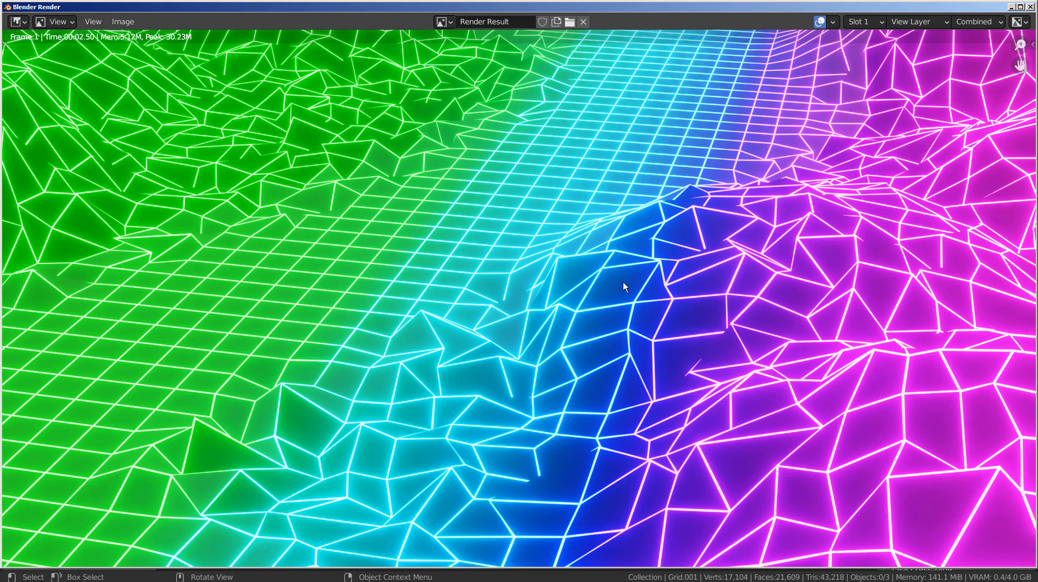
left_click(1031, 7)
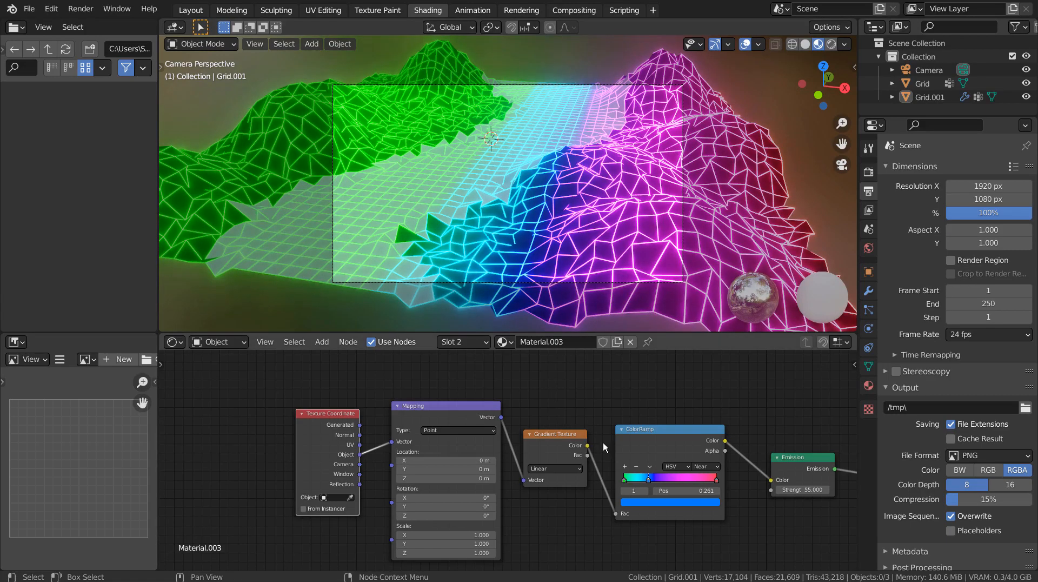
- Check the ColorRamp's green and red end stops, keeping them at 0.000 and 1.000, and render the image again
mouse_move(625, 479)
left_mouse_down()
mouse_move(643, 479)
mouse_move(623, 479)
left_mouse_up()
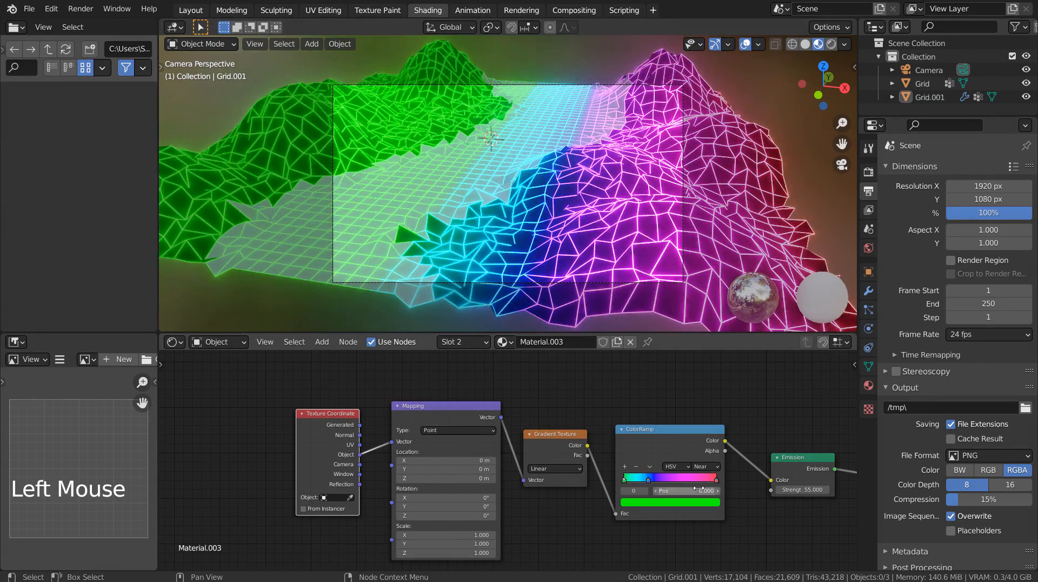
left_click_drag(711, 480, 755, 476)
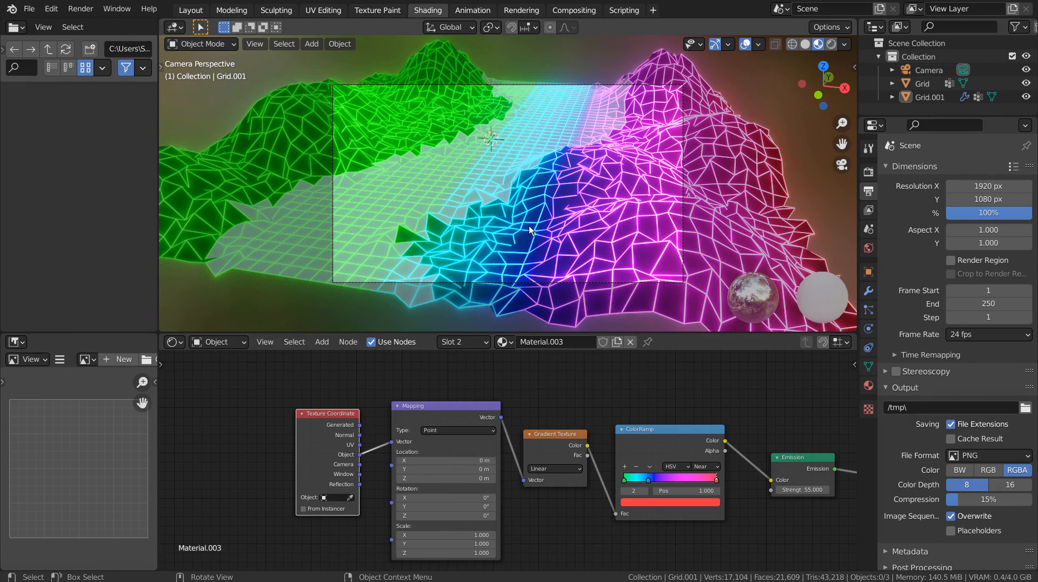
key("F12")
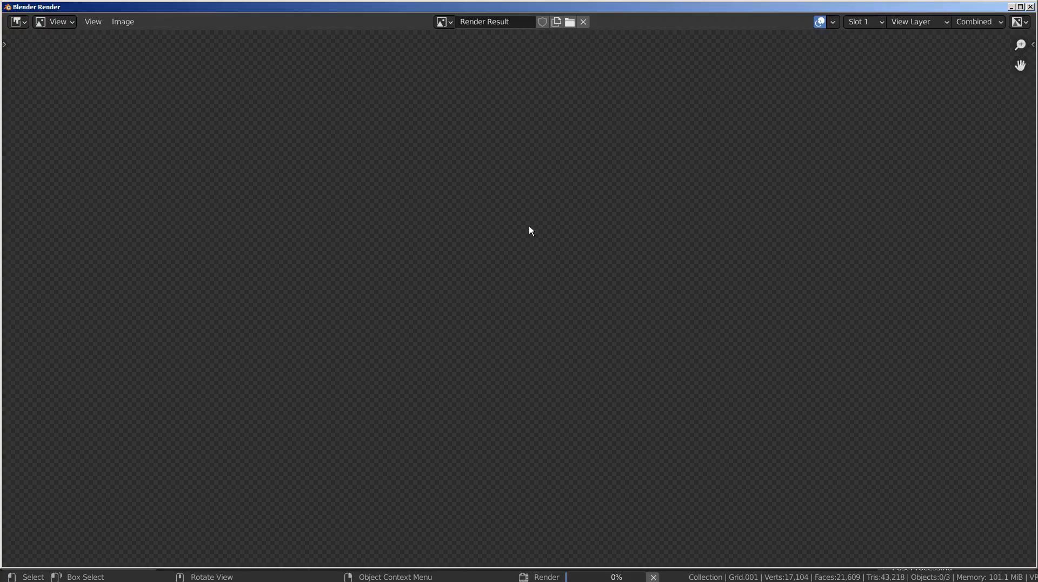